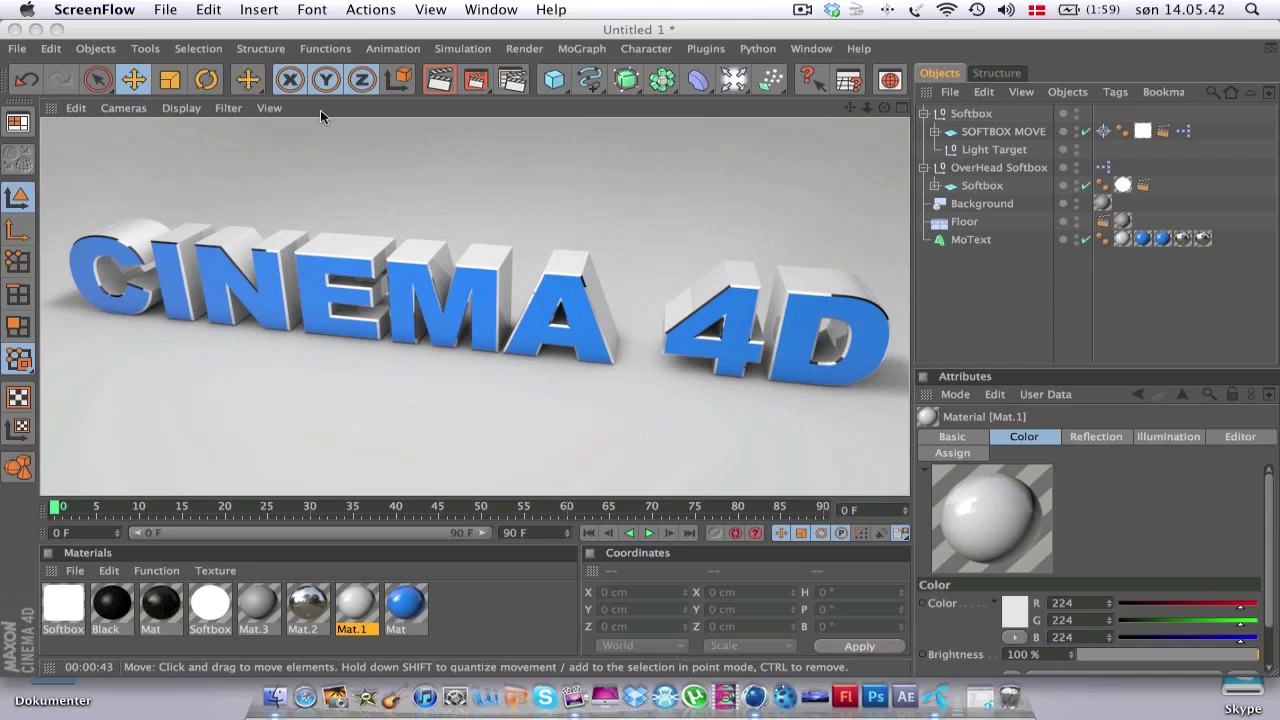
Start a new empty scene and add a MoGraph MoText object.
click(17, 48)
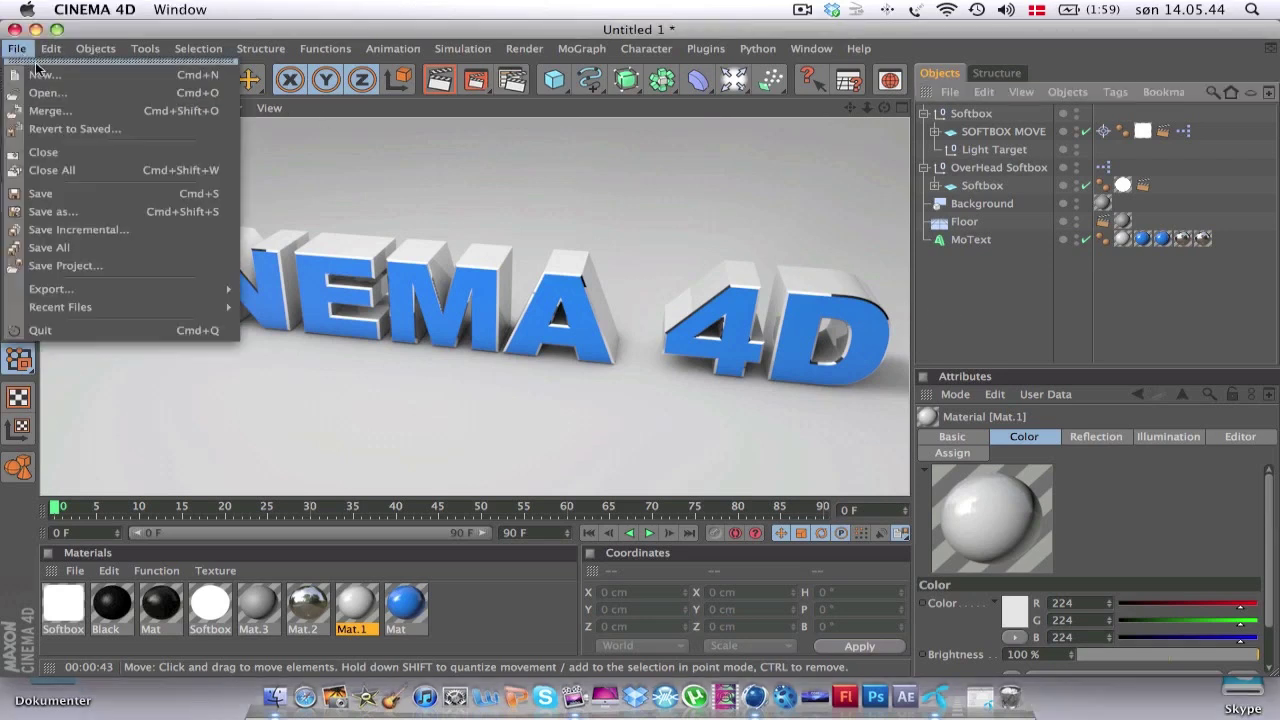
click(45, 76)
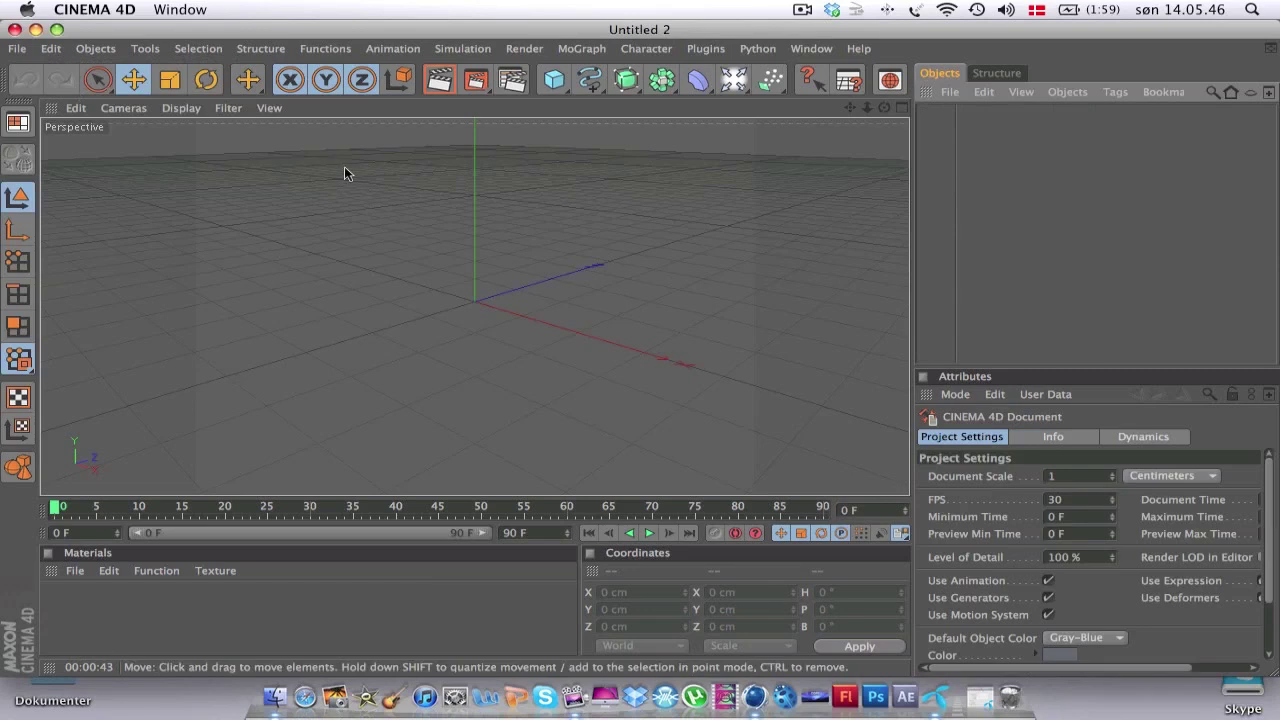
click(567, 50)
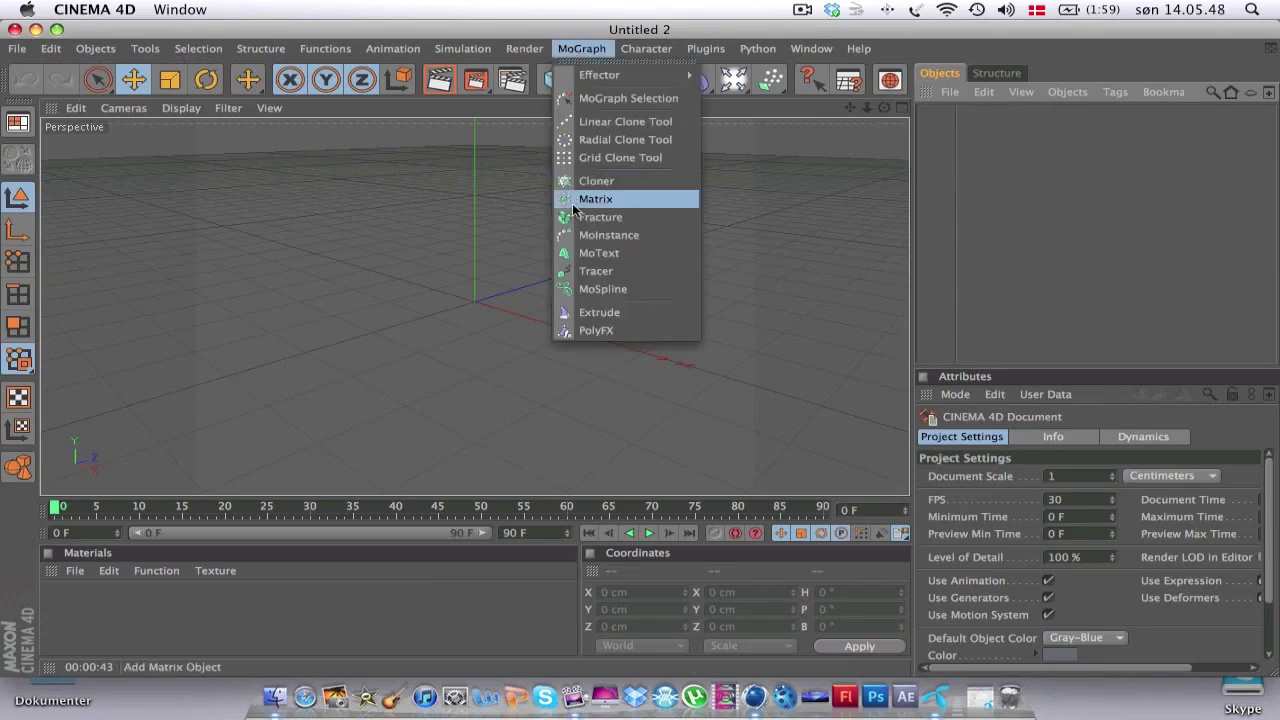
click(615, 253)
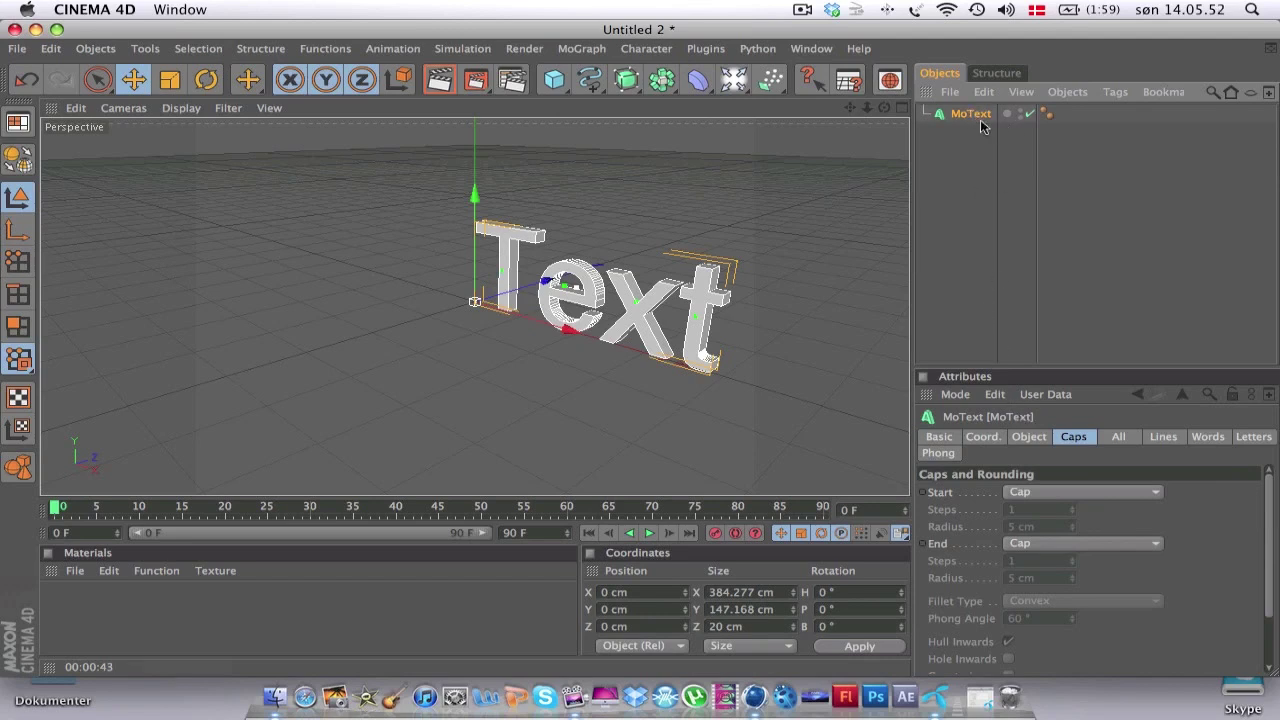
Replace the MoText placeholder text with 'CINEMA 4D', correcting typos along the way.
click(973, 441)
click(1031, 447)
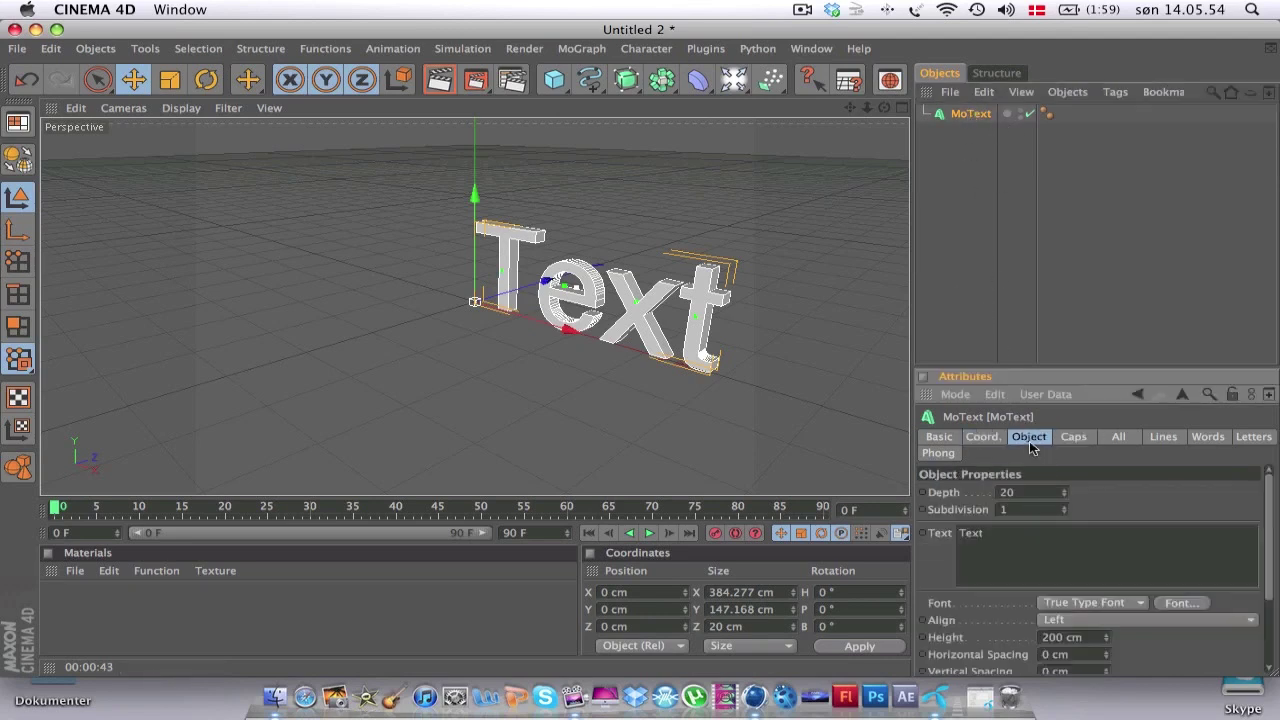
key(BackSpace)
key(BackSpace)
key(BackSpace)
text(C)
text(iIN)
text(EMA)
key(BackSpace)
key(BackSpace)
key(BackSpace)
text(NEMA)
key(BackSpace)
key(BackSpace)
key(BackSpace)
text(MA 4)
Set the MoText depth to 100 cm and its alignment to Middle.
click(1133, 503)
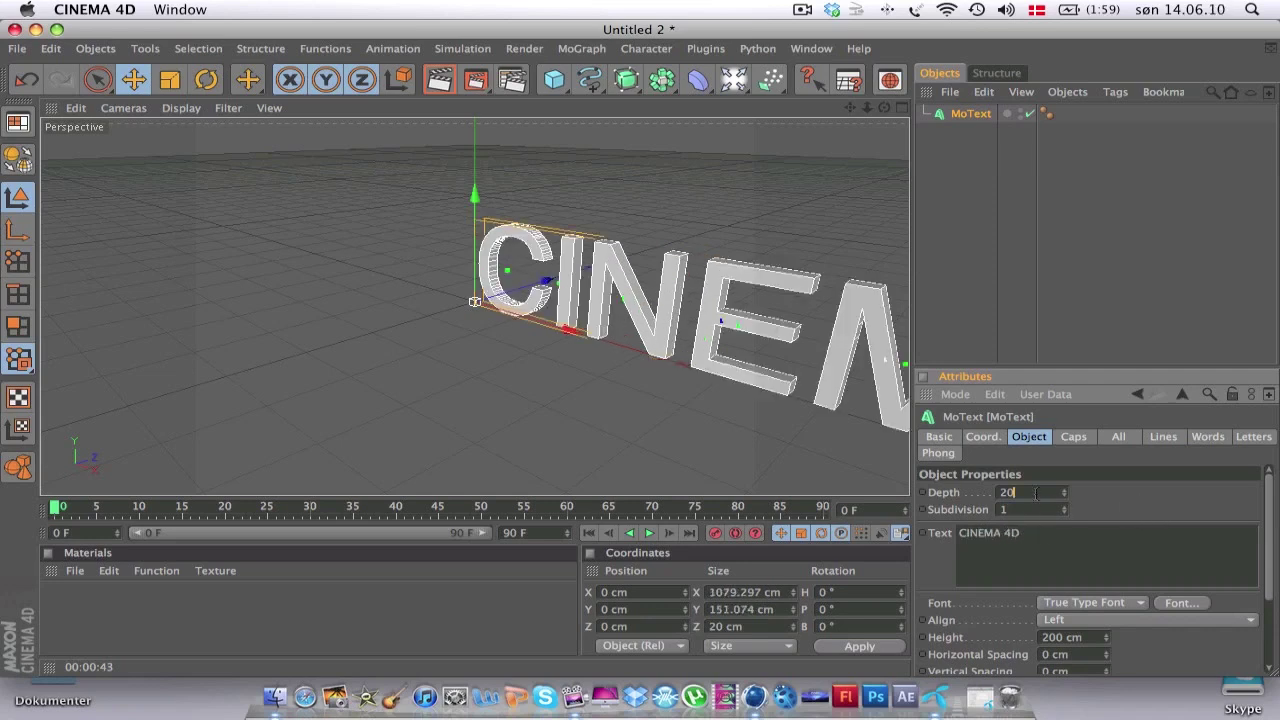
click(1008, 492)
text(100)
key(Return)
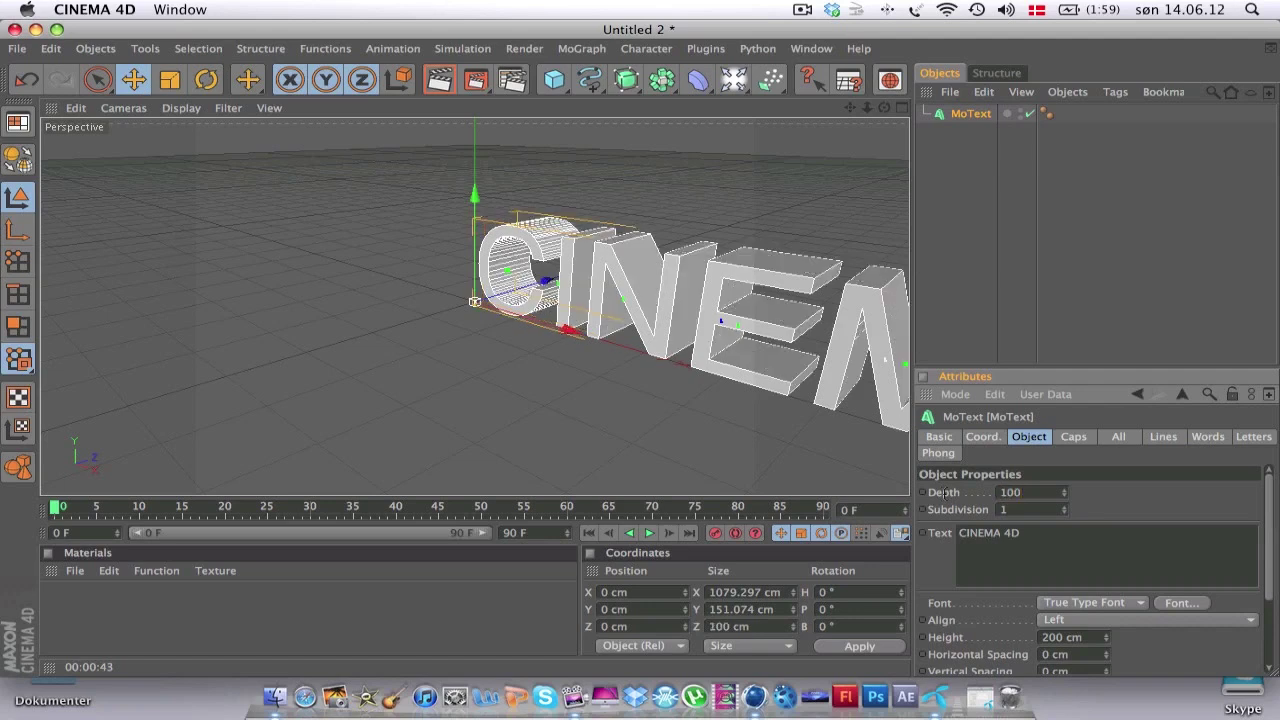
click(1088, 622)
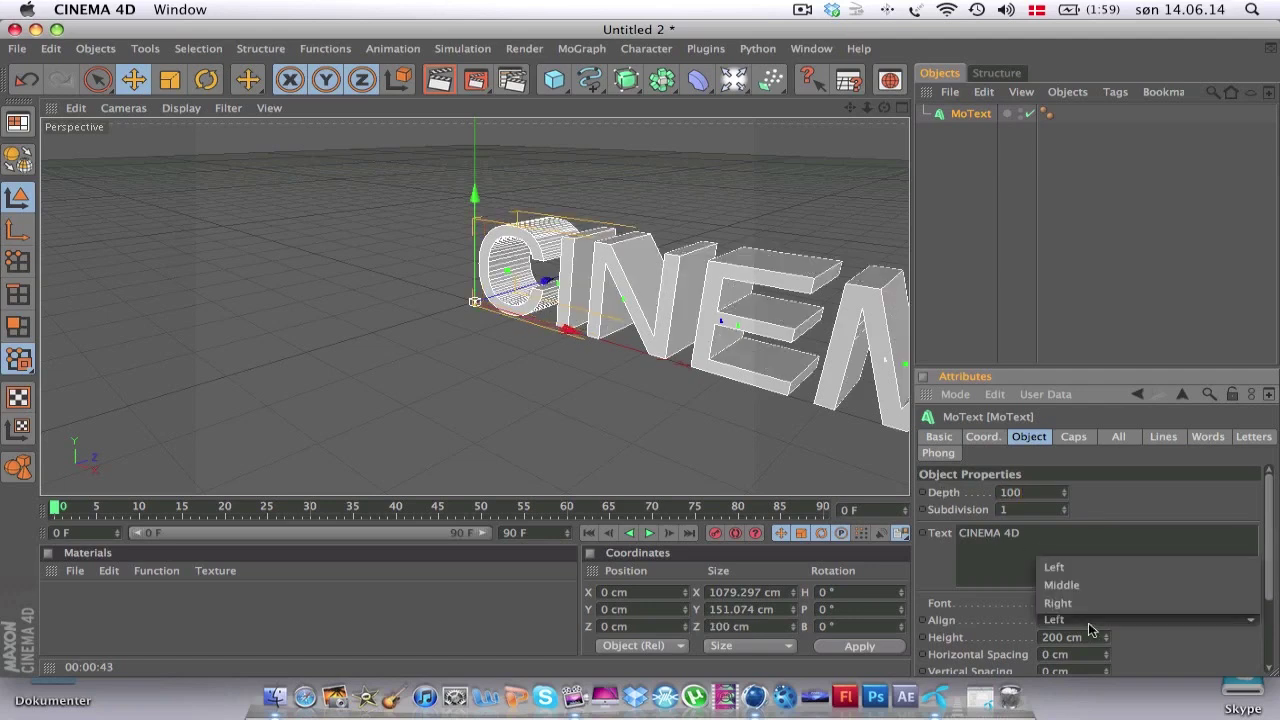
click(1075, 585)
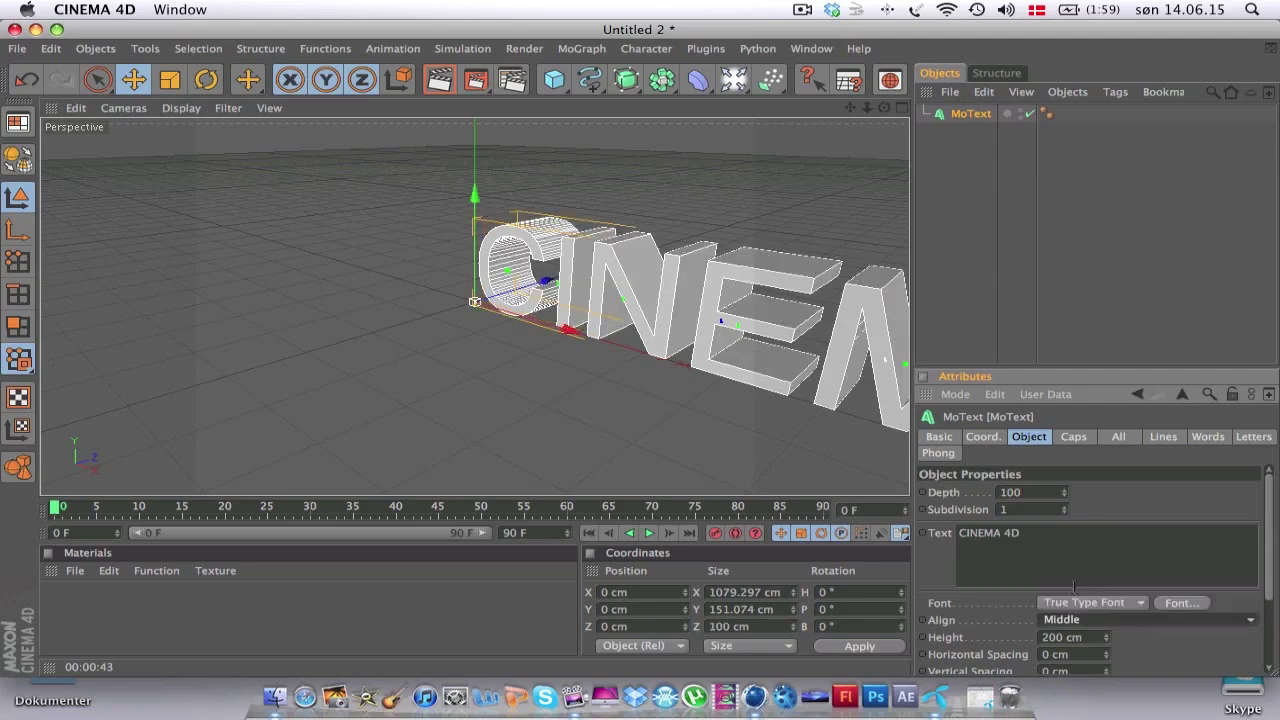
Switch the text font to Arial Black and orbit to frame the lettering.
click(1183, 603)
scroll(667, 277, up, 10)
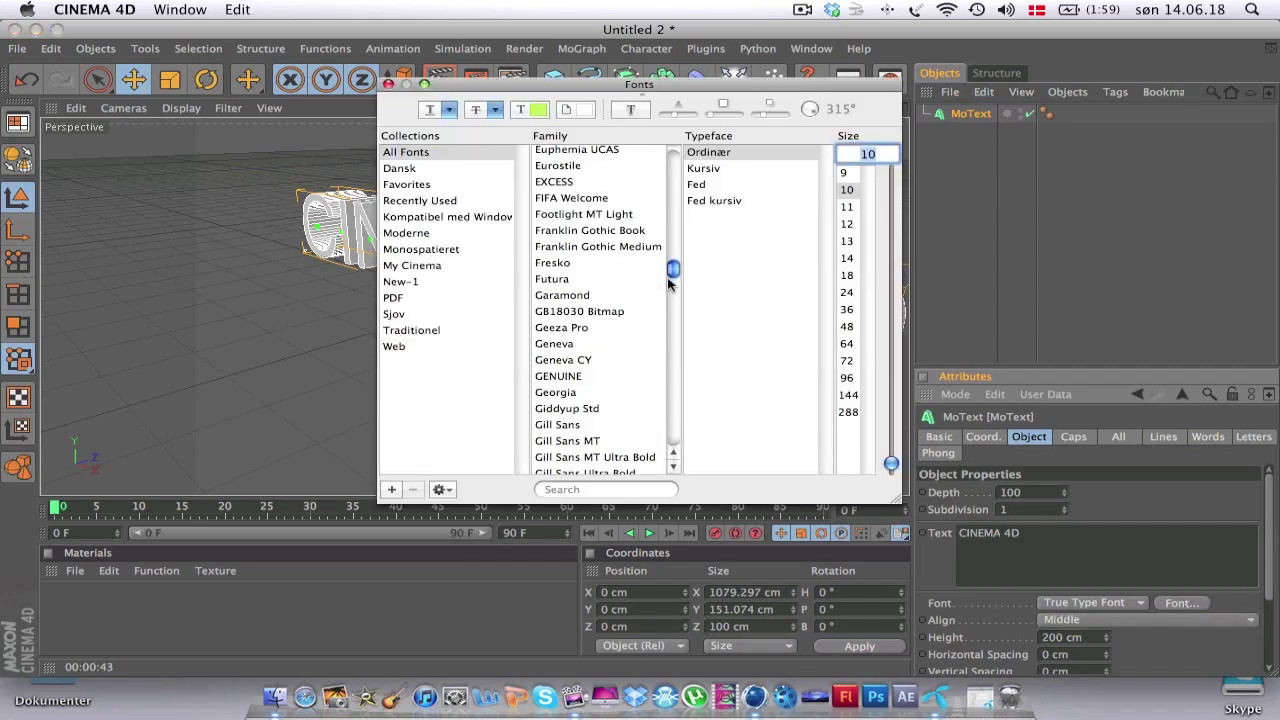
scroll(676, 266, up, 10)
scroll(657, 291, up, 10)
scroll(657, 291, up, 3)
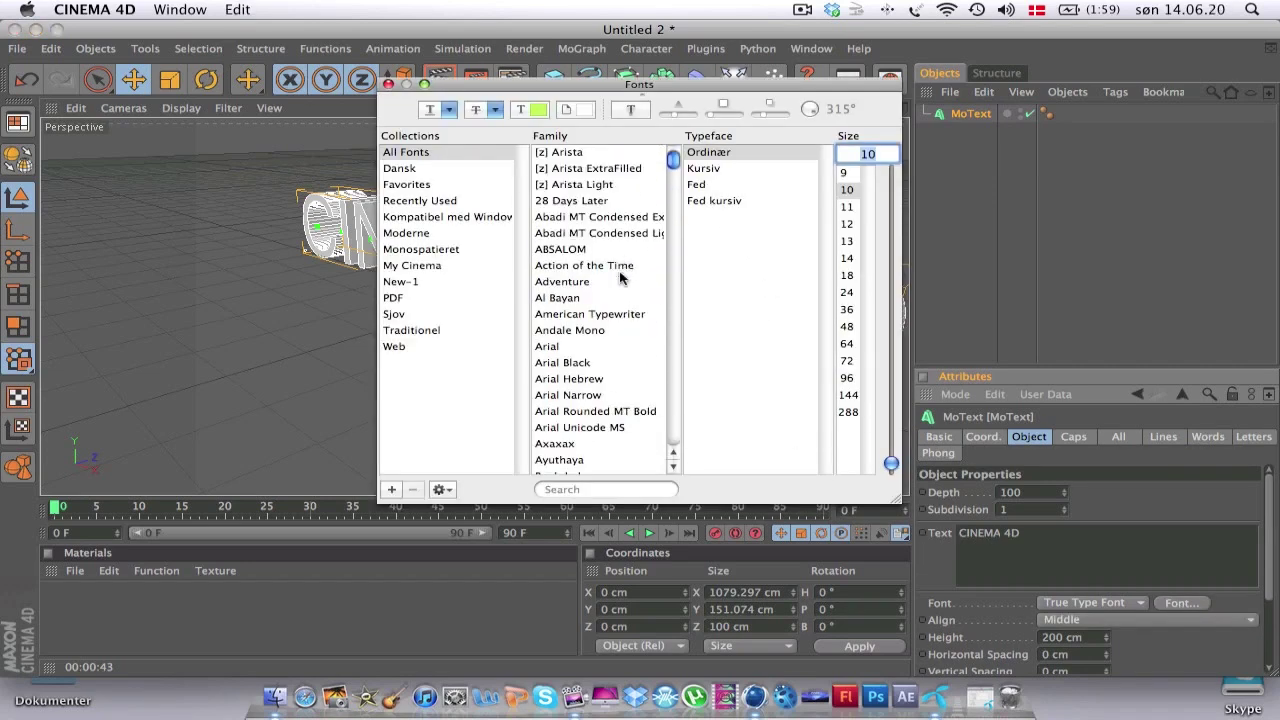
click(565, 370)
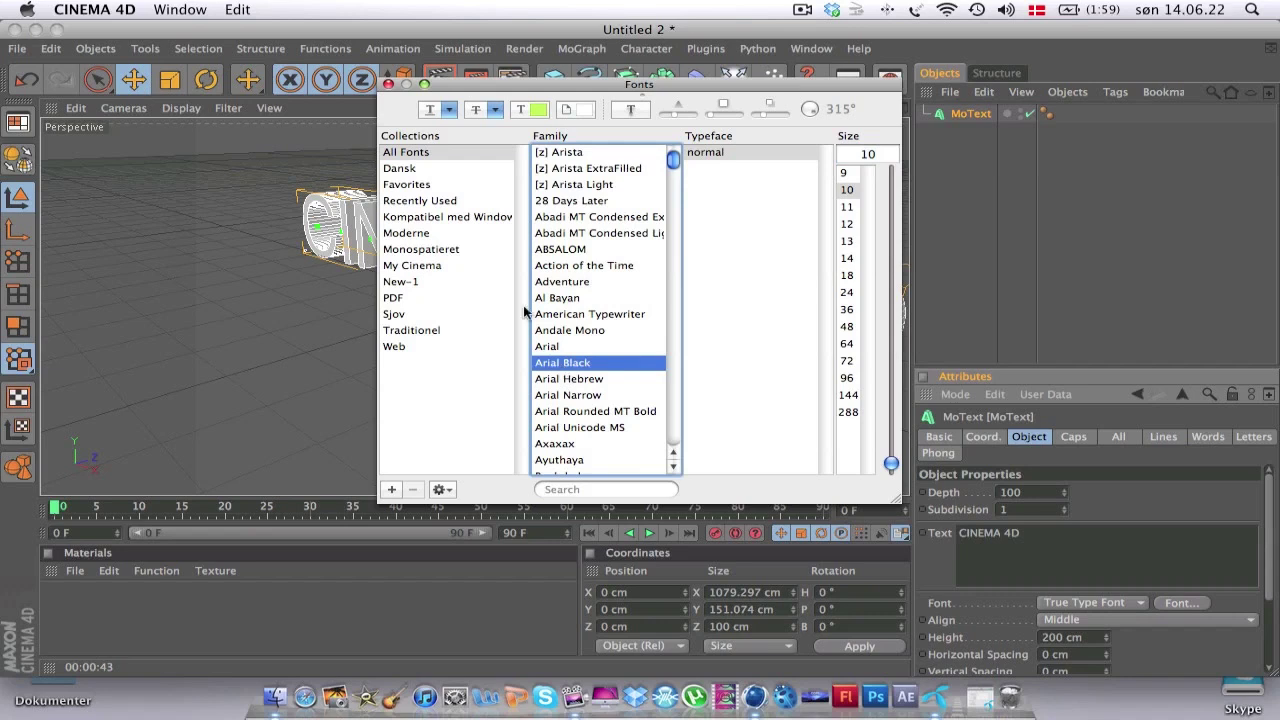
click(388, 85)
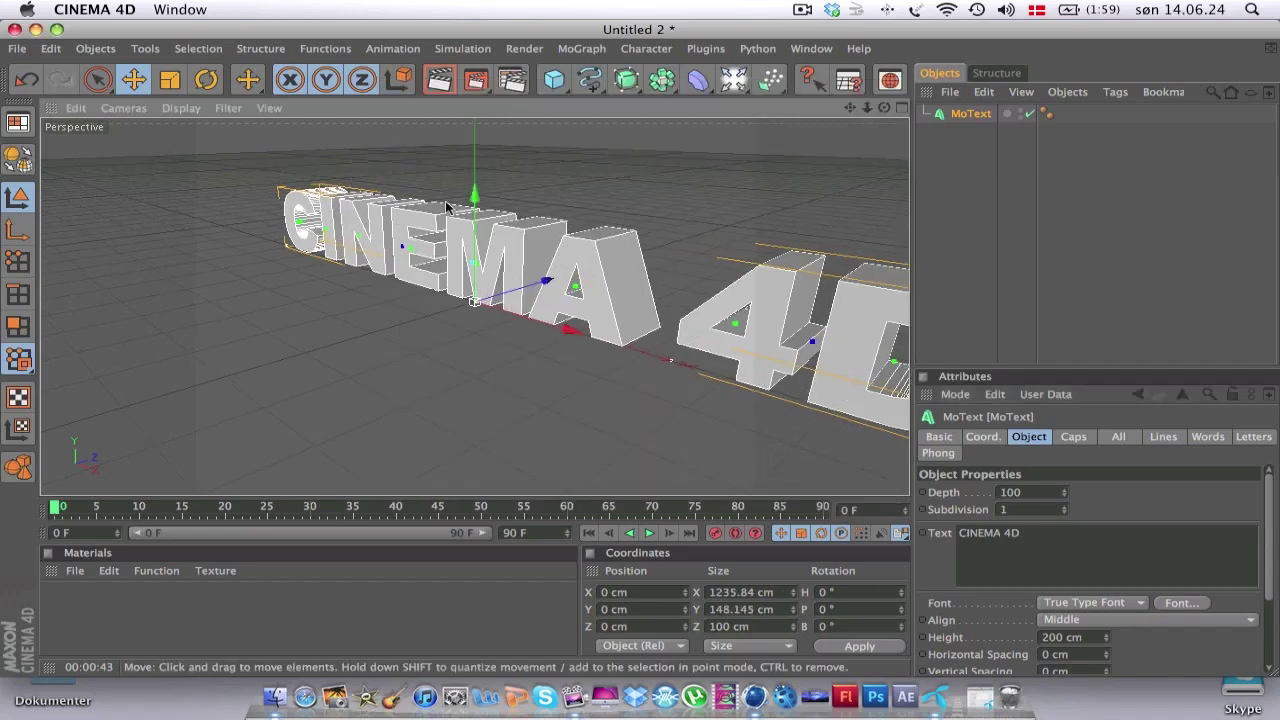
scroll(449, 208, down, 5)
drag(884, 107, 783, 244)
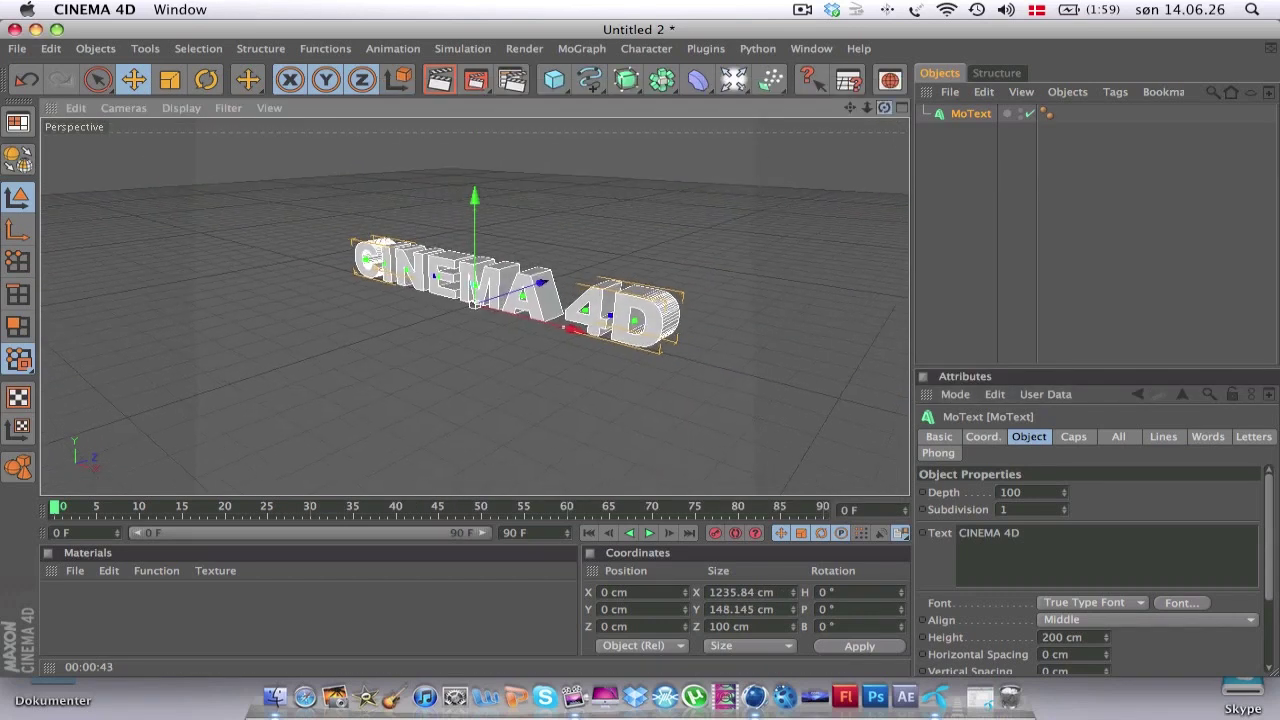
Set Start and End caps to Fillet Cap, each with a 3 cm radius.
click(1069, 440)
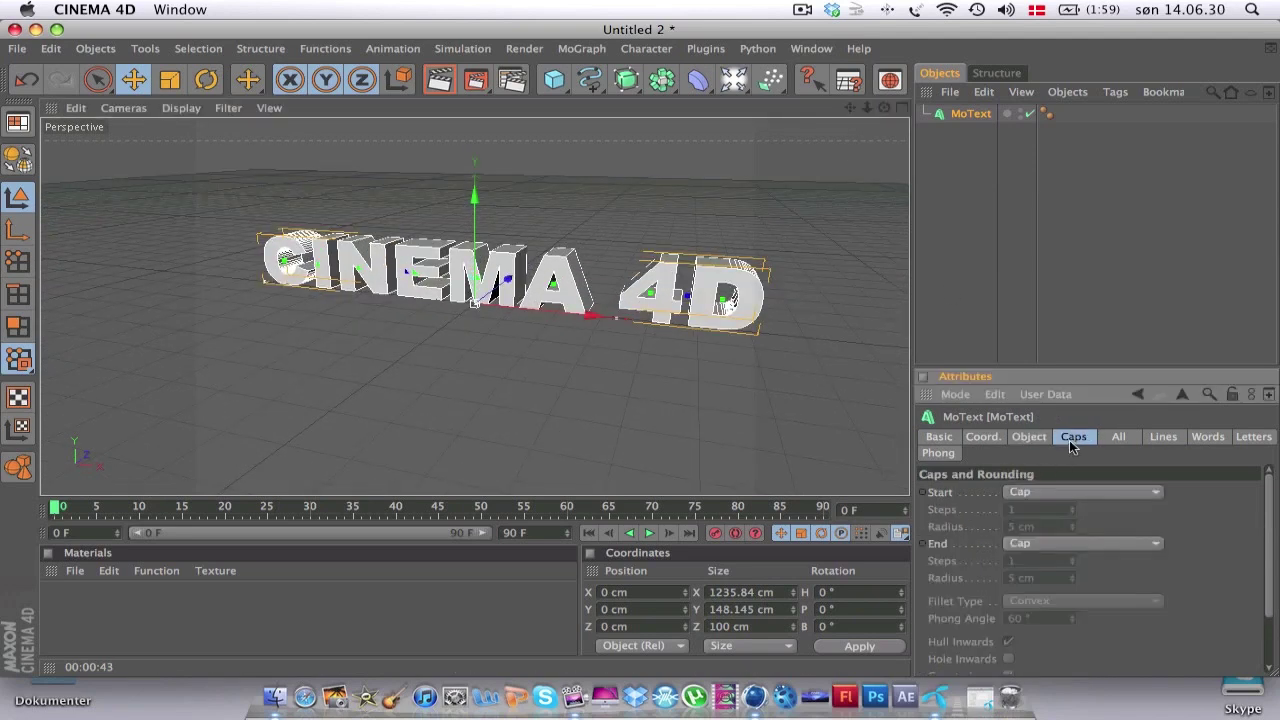
click(1071, 488)
click(1085, 565)
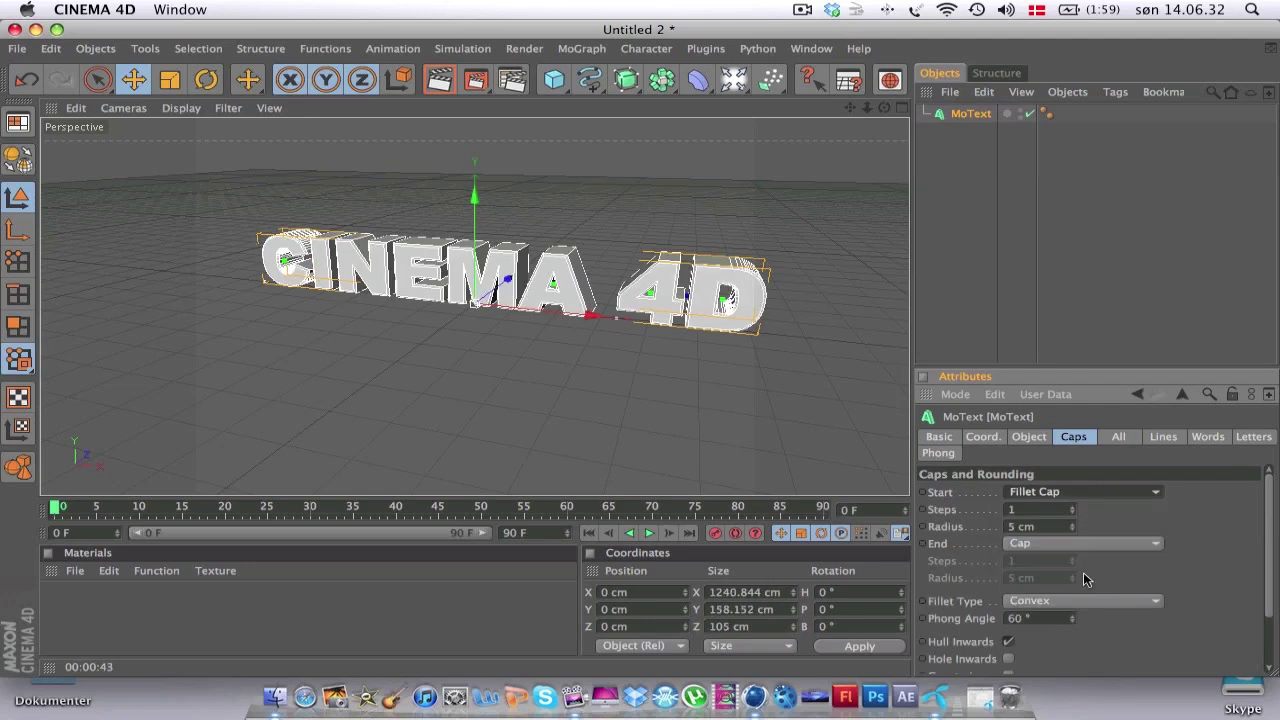
click(1078, 548)
click(1080, 614)
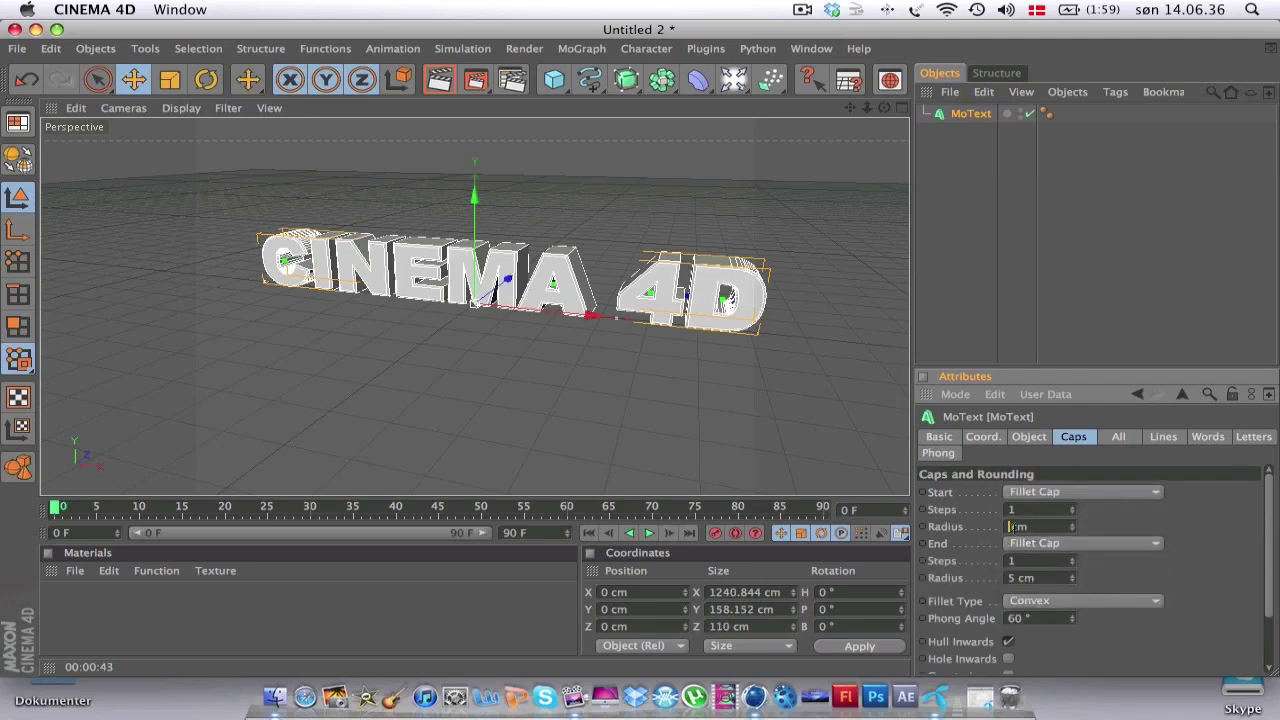
text(3)
key(Return)
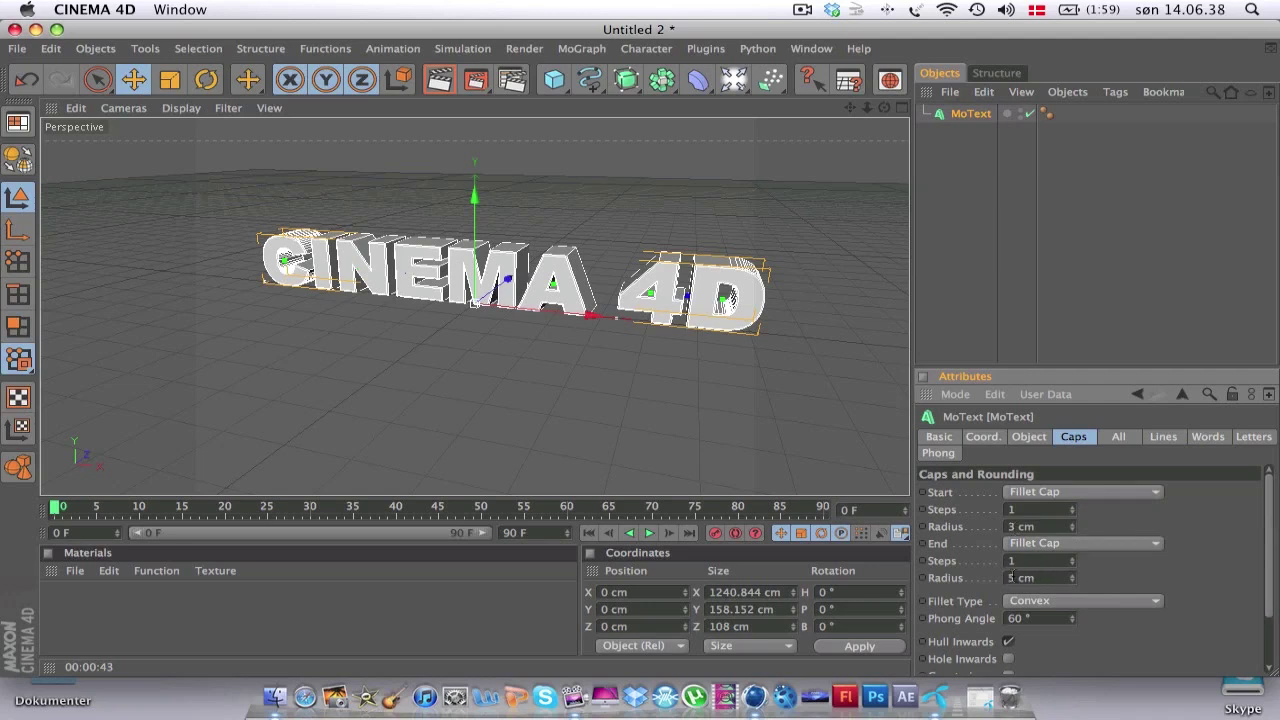
text(3)
key(Return)
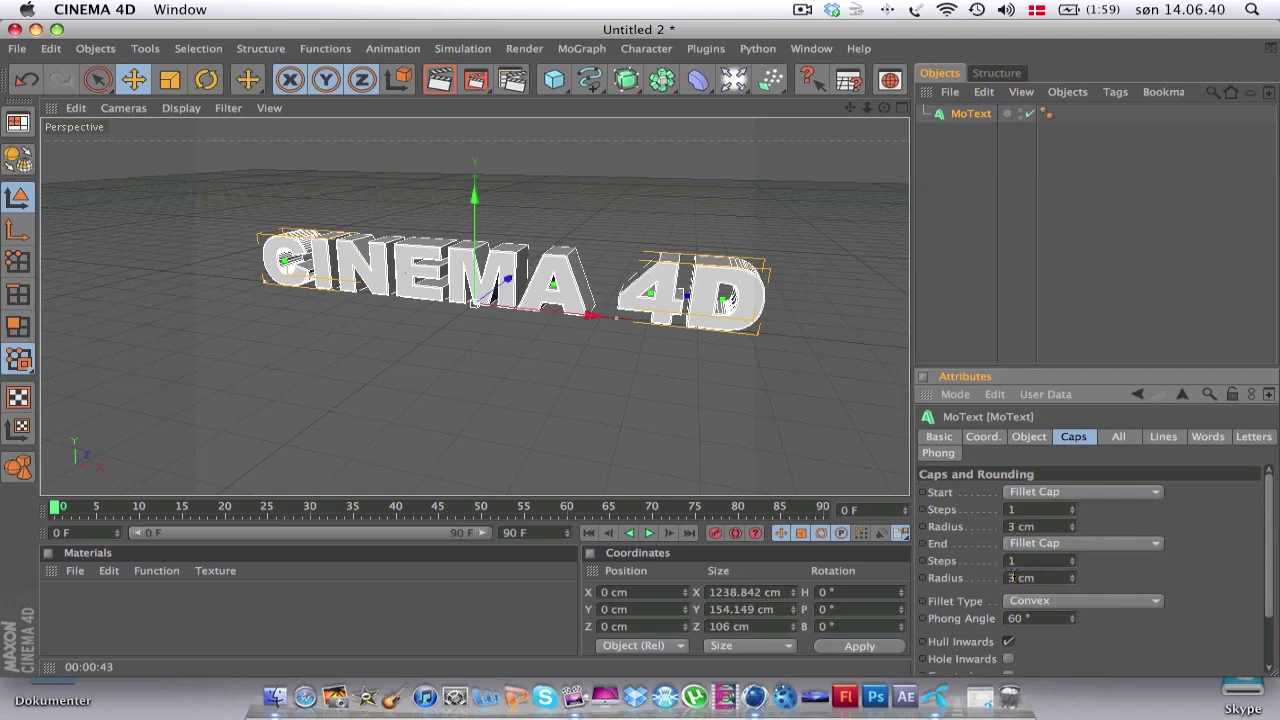
Create a new material and give it a bright blue colour.
click(975, 271)
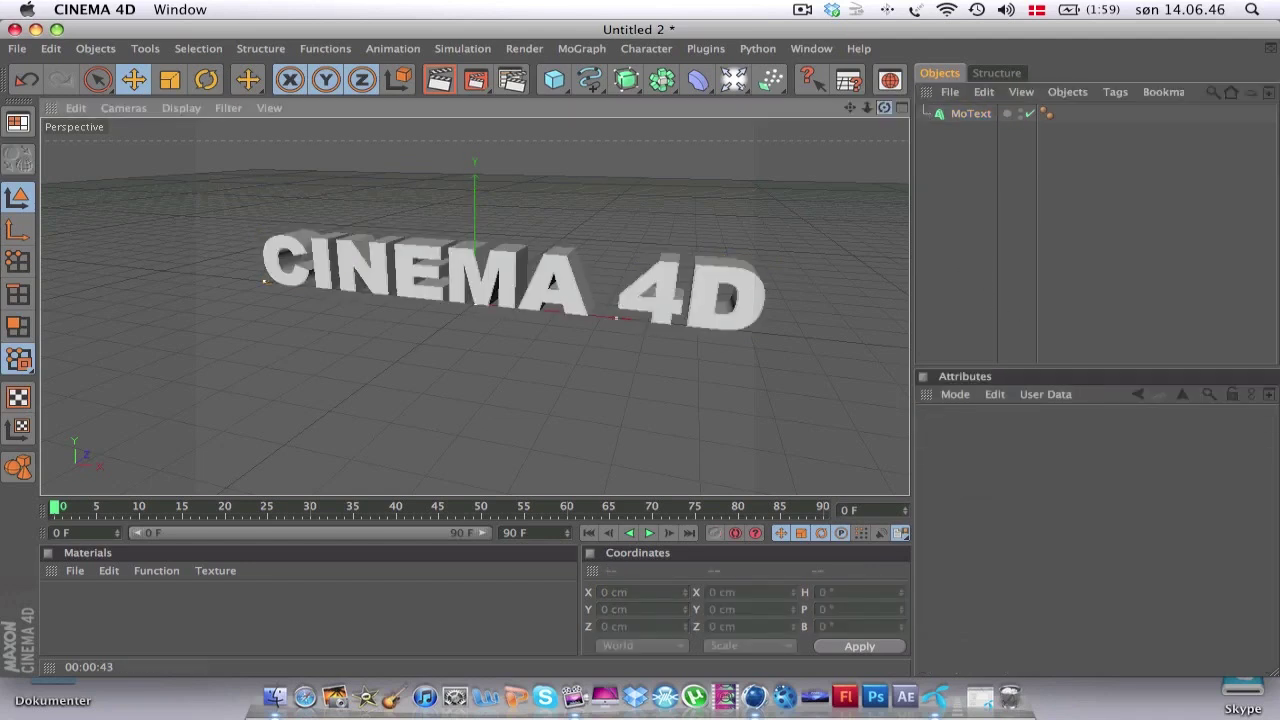
drag(883, 107, 483, 417)
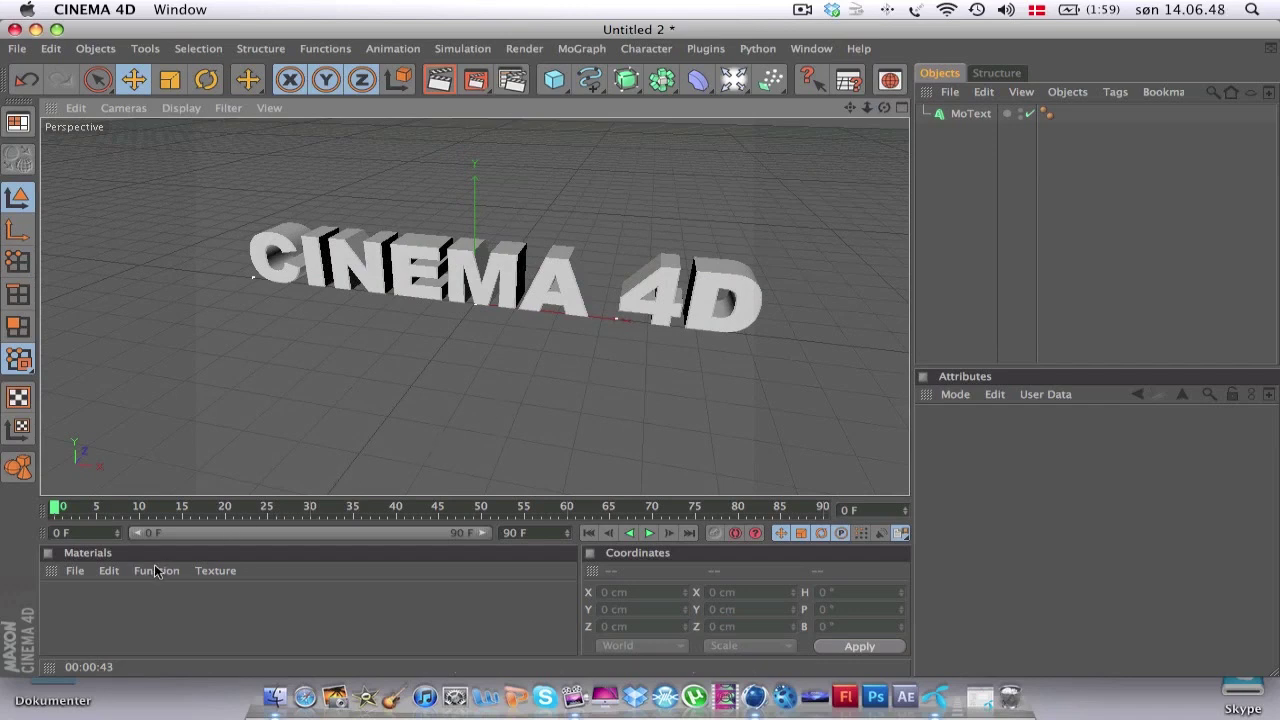
double_click(74, 608)
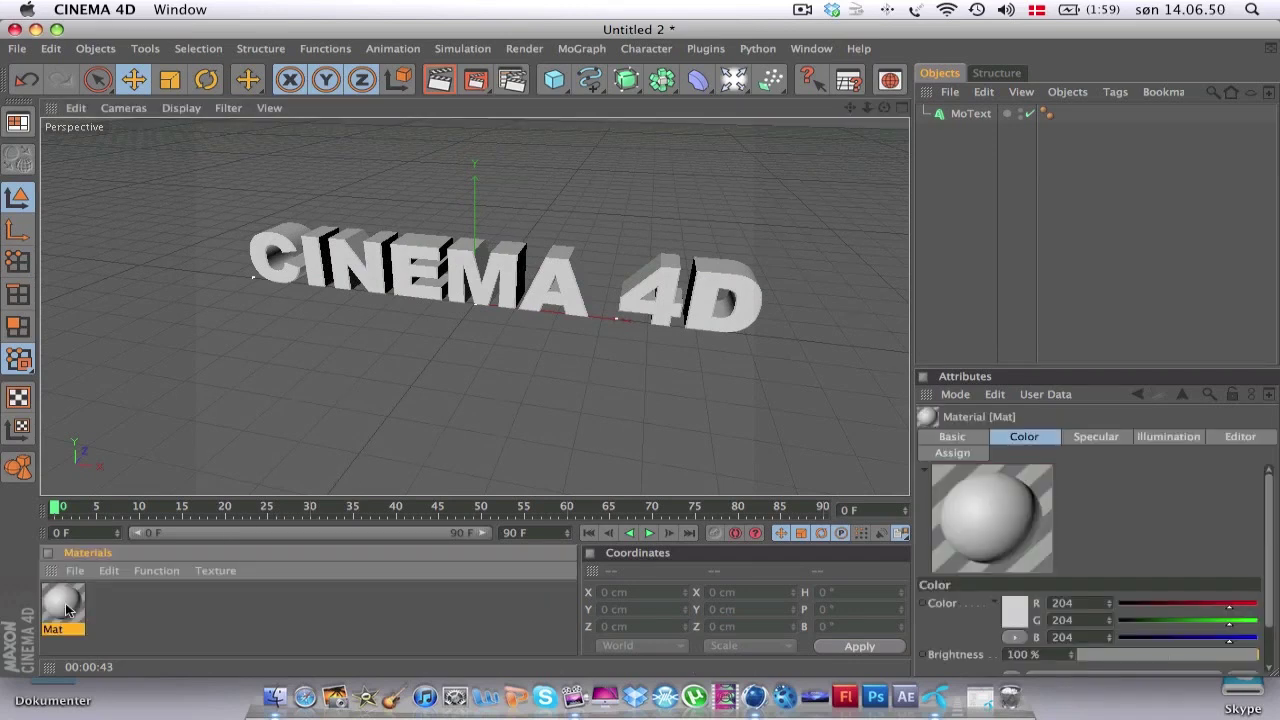
double_click(66, 610)
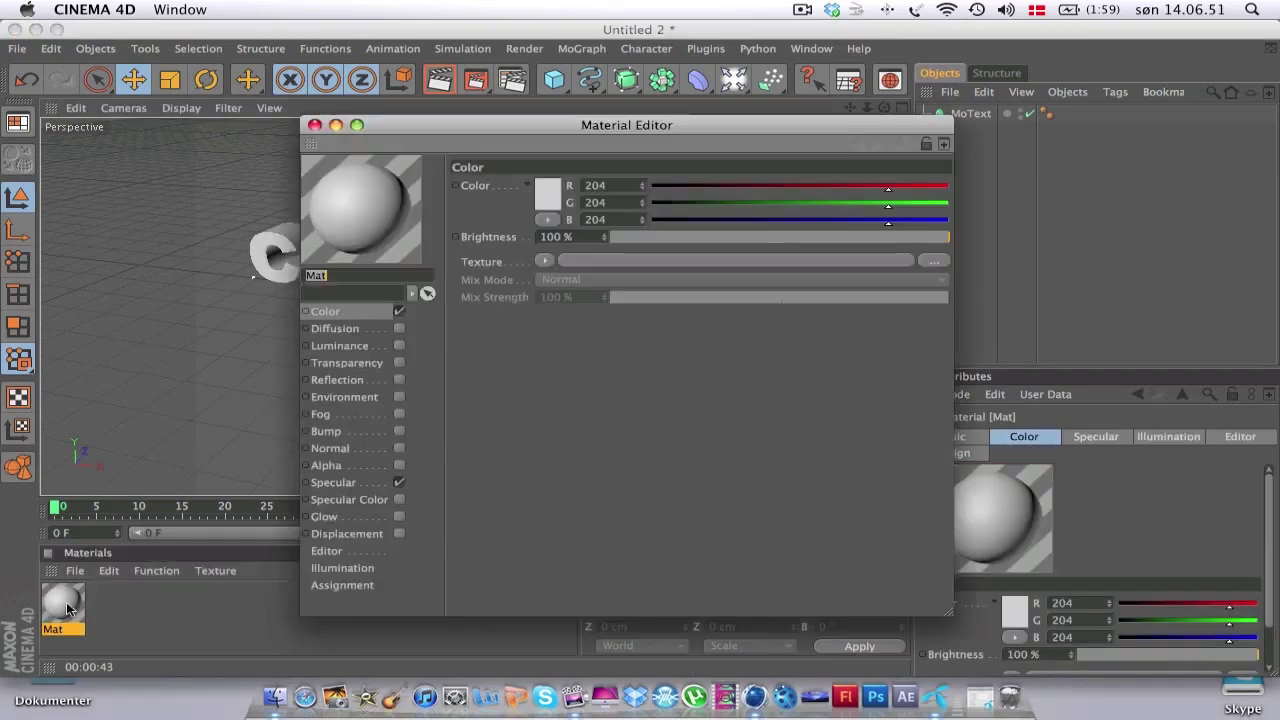
click(546, 202)
mouse_move(544, 200)
mouse_down()
mouse_move(560, 163)
mouse_move(613, 140)
mouse_move(562, 146)
mouse_up()
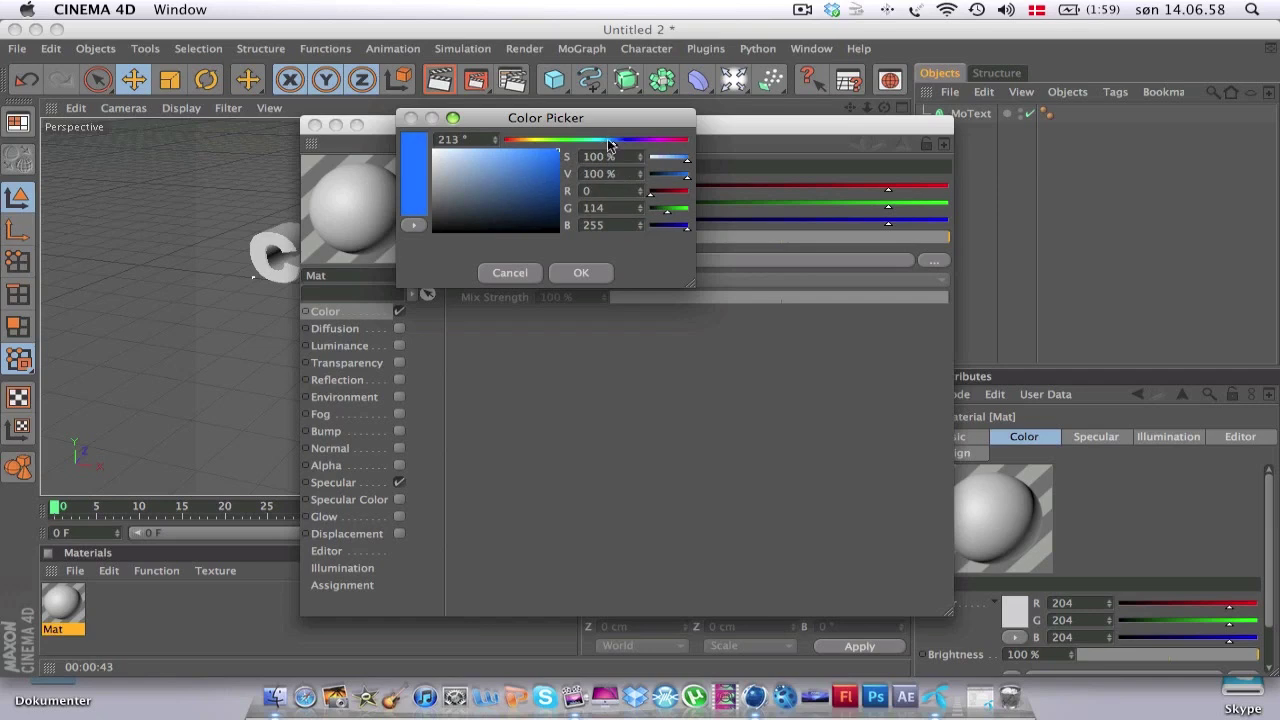
click(565, 273)
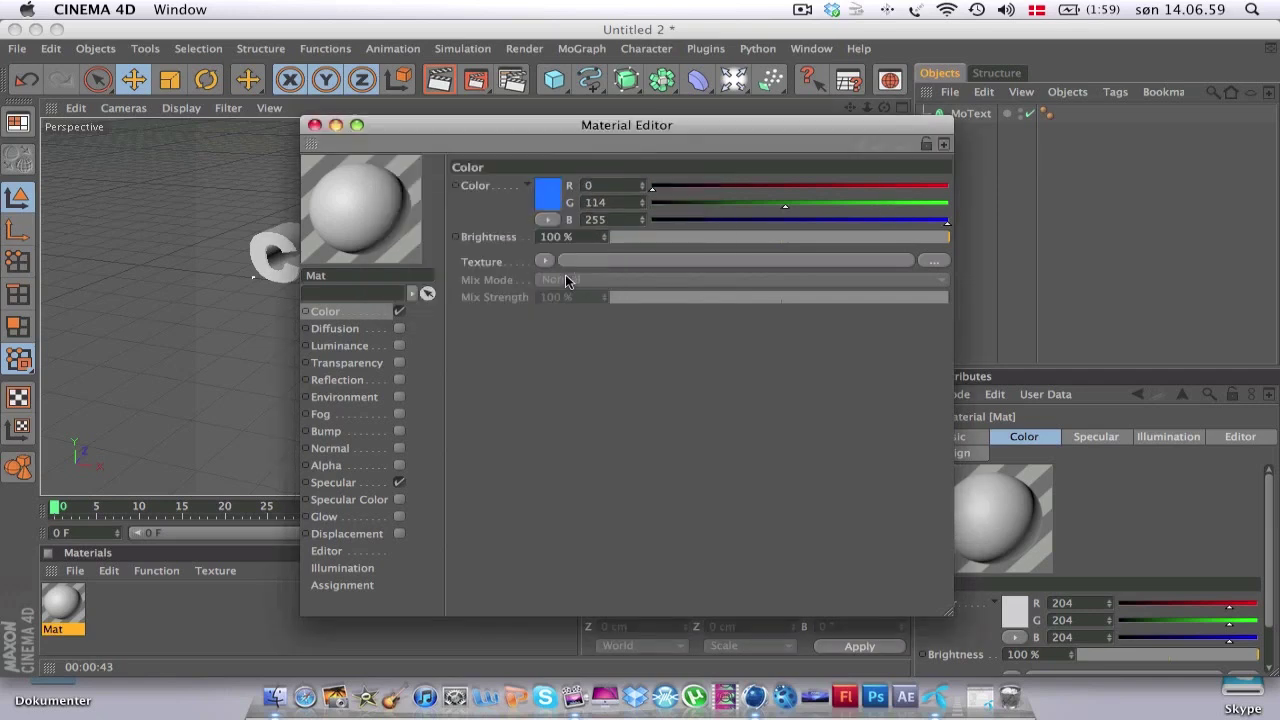
Disable specular and add 1% reflection with a Fresnel texture at 40% mix strength.
click(400, 480)
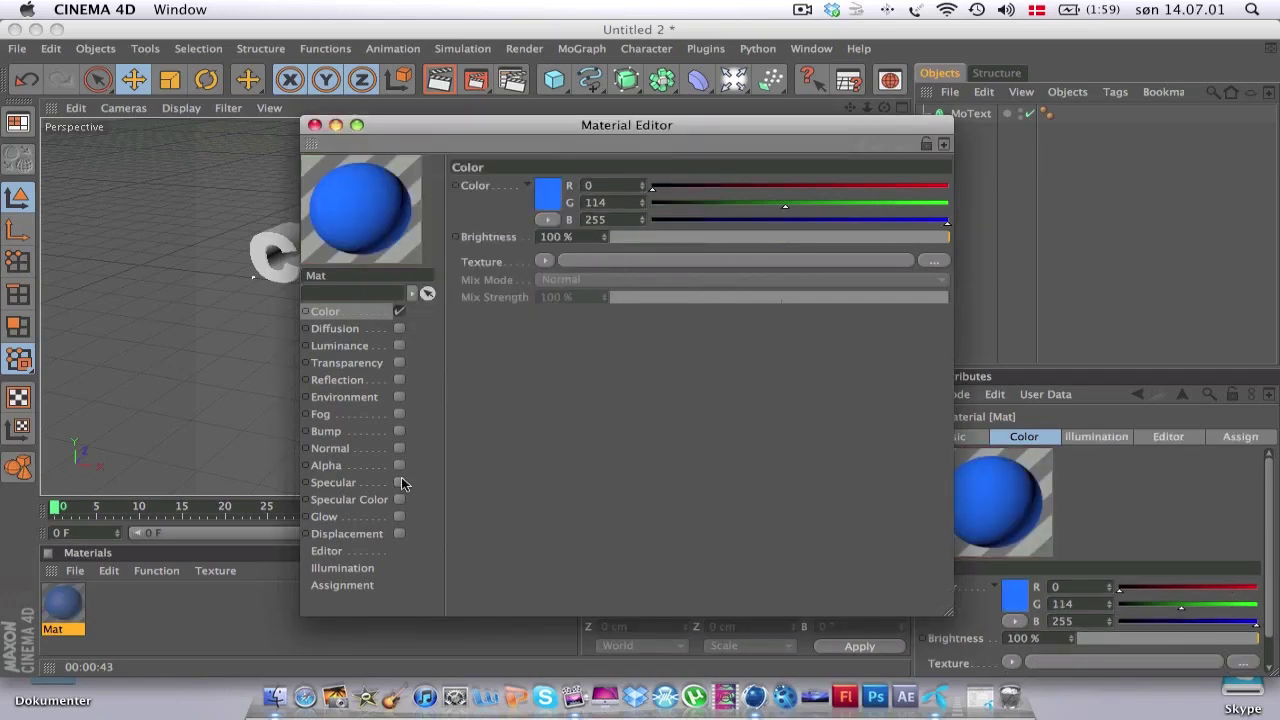
click(350, 381)
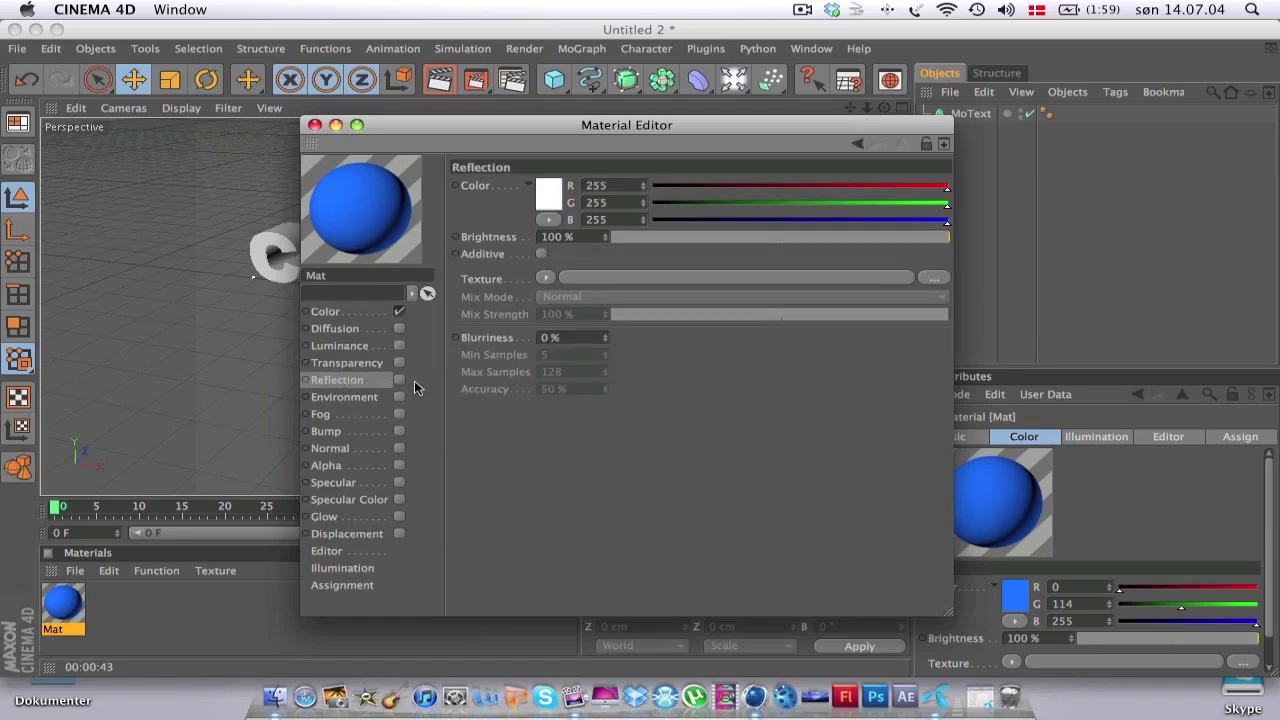
click(399, 380)
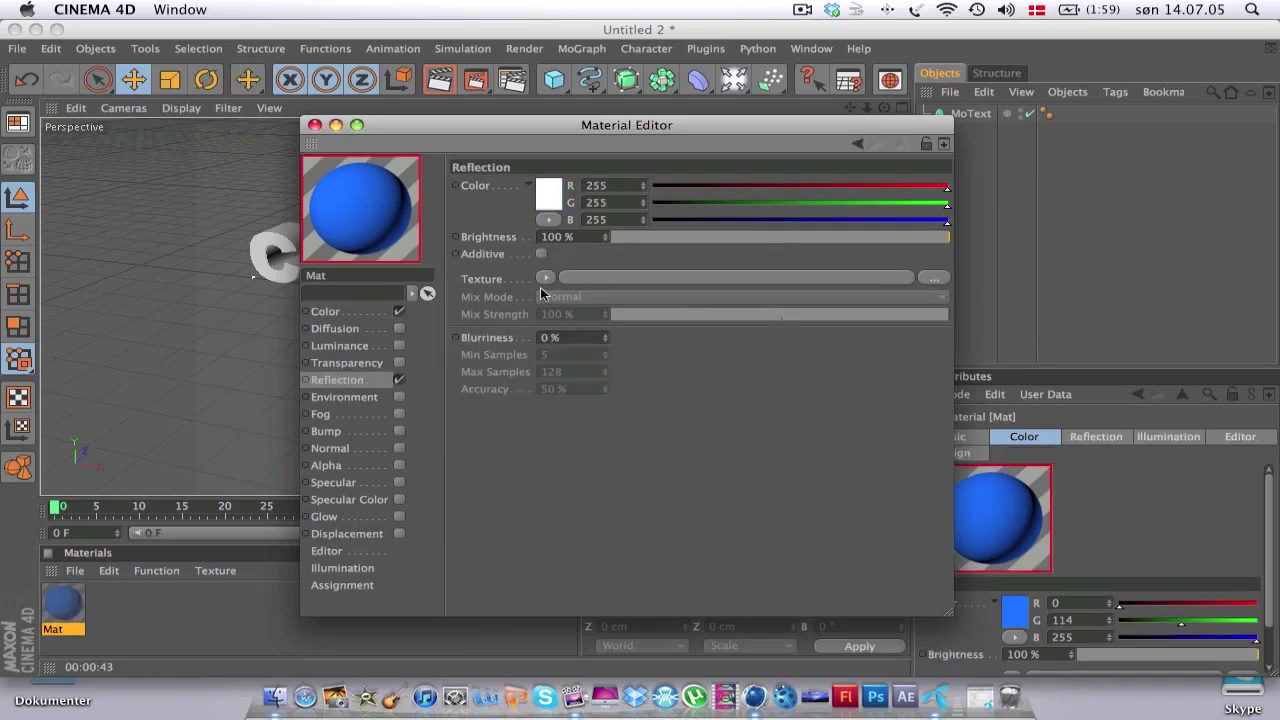
click(612, 237)
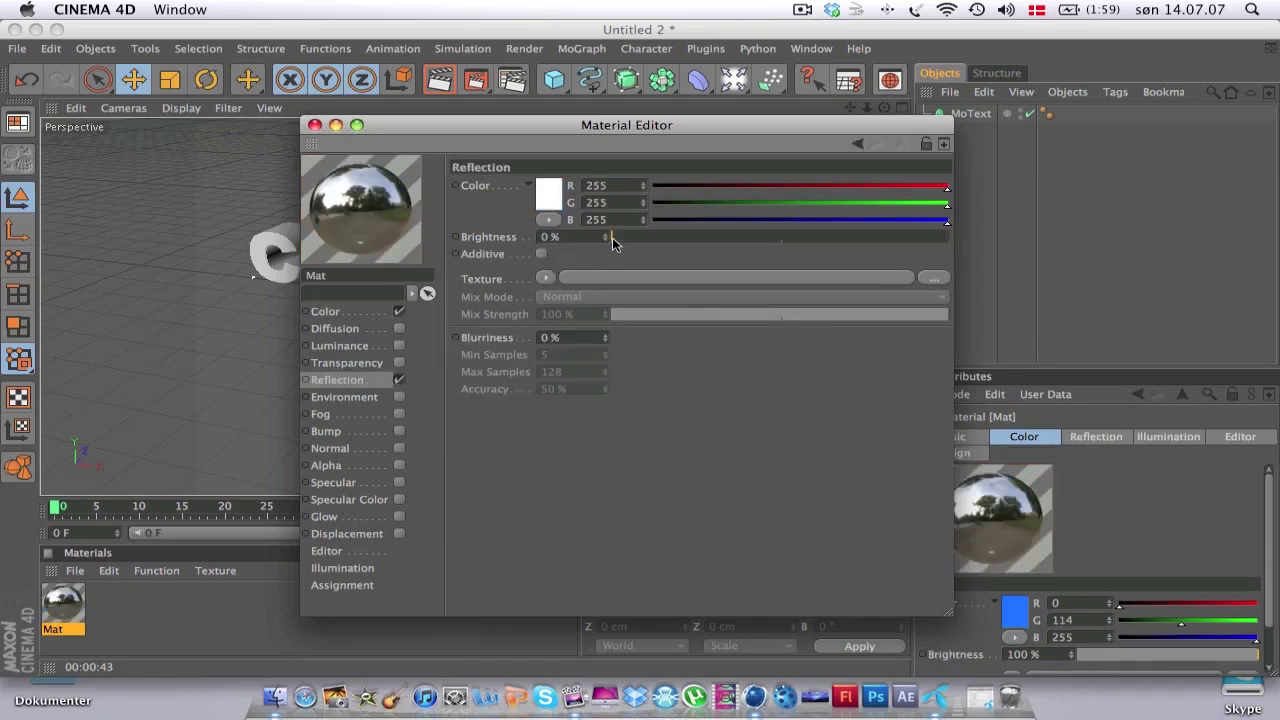
click(545, 278)
click(563, 440)
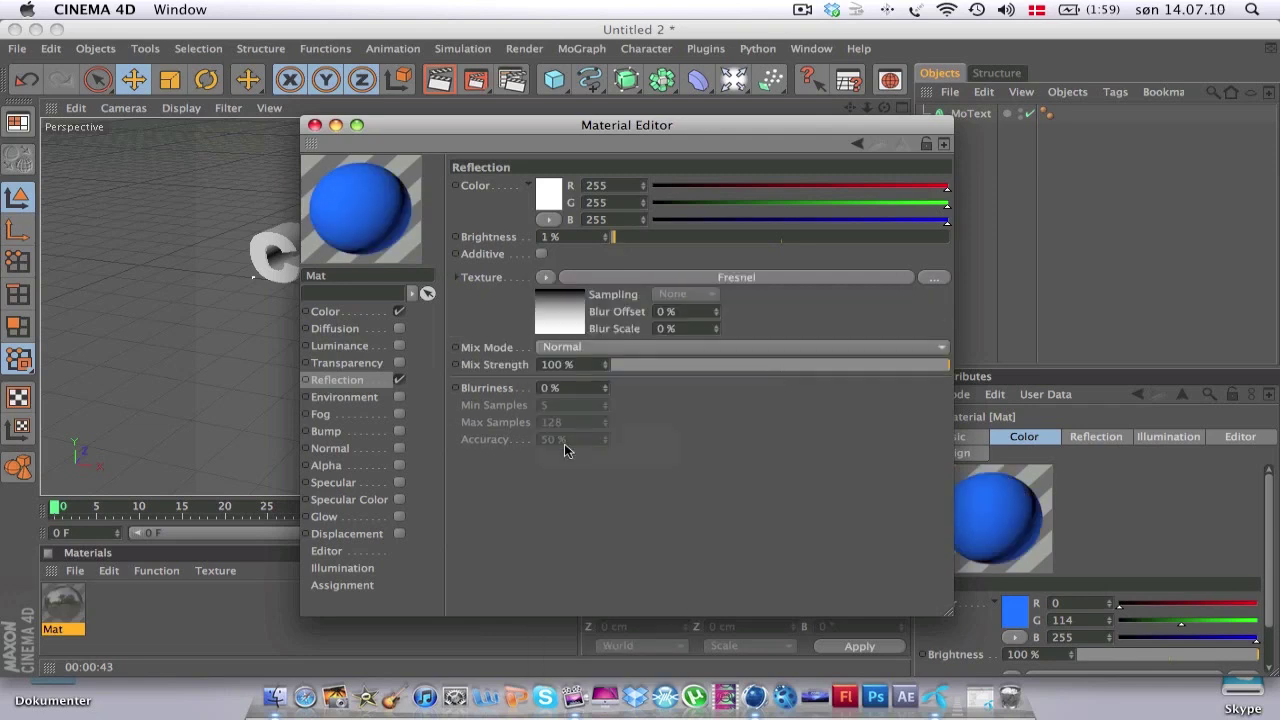
drag(700, 368, 737, 368)
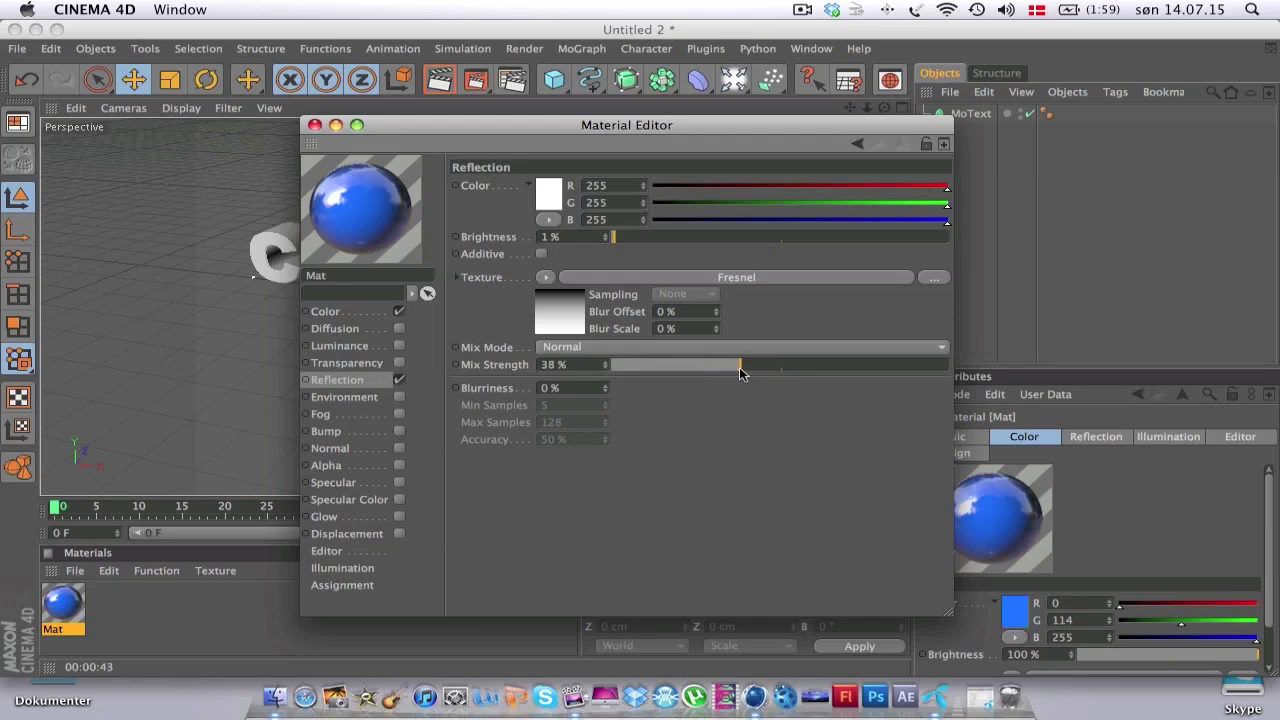
drag(740, 368, 745, 369)
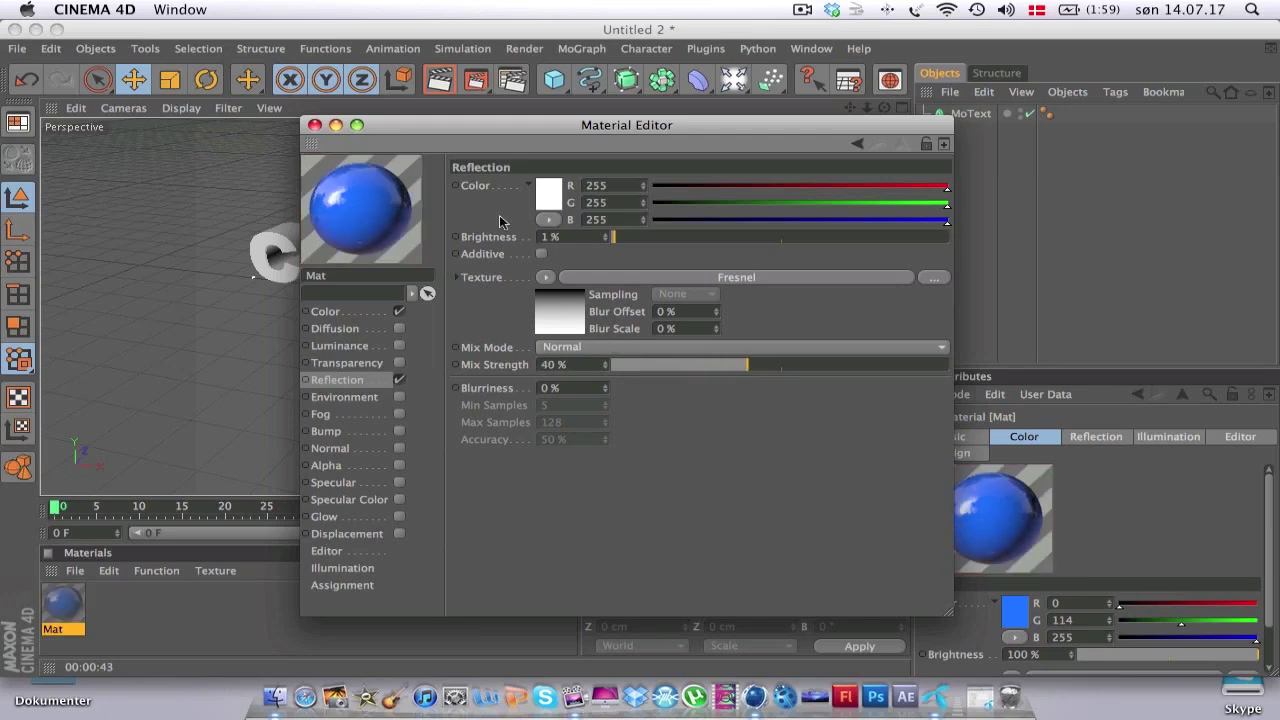
Apply Mat to the MoText and restrict its tag to the C1 cap selection.
click(314, 125)
drag(64, 600, 975, 115)
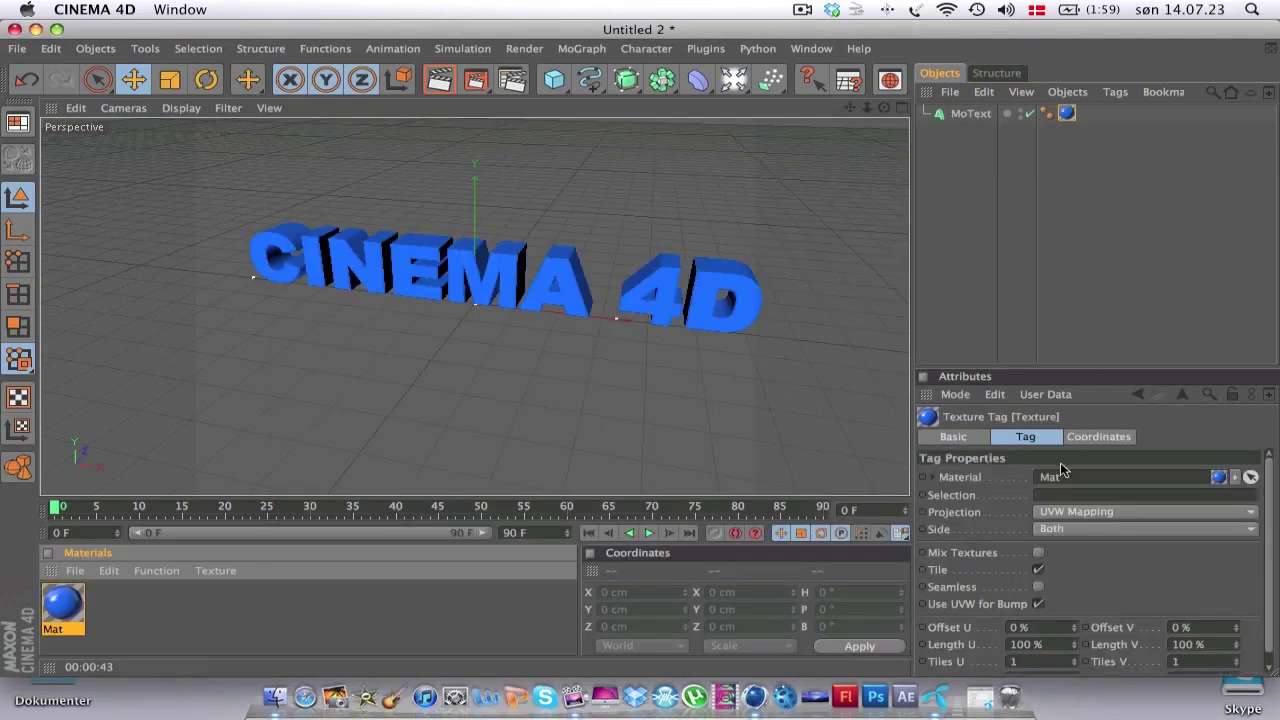
click(1068, 493)
text(C)
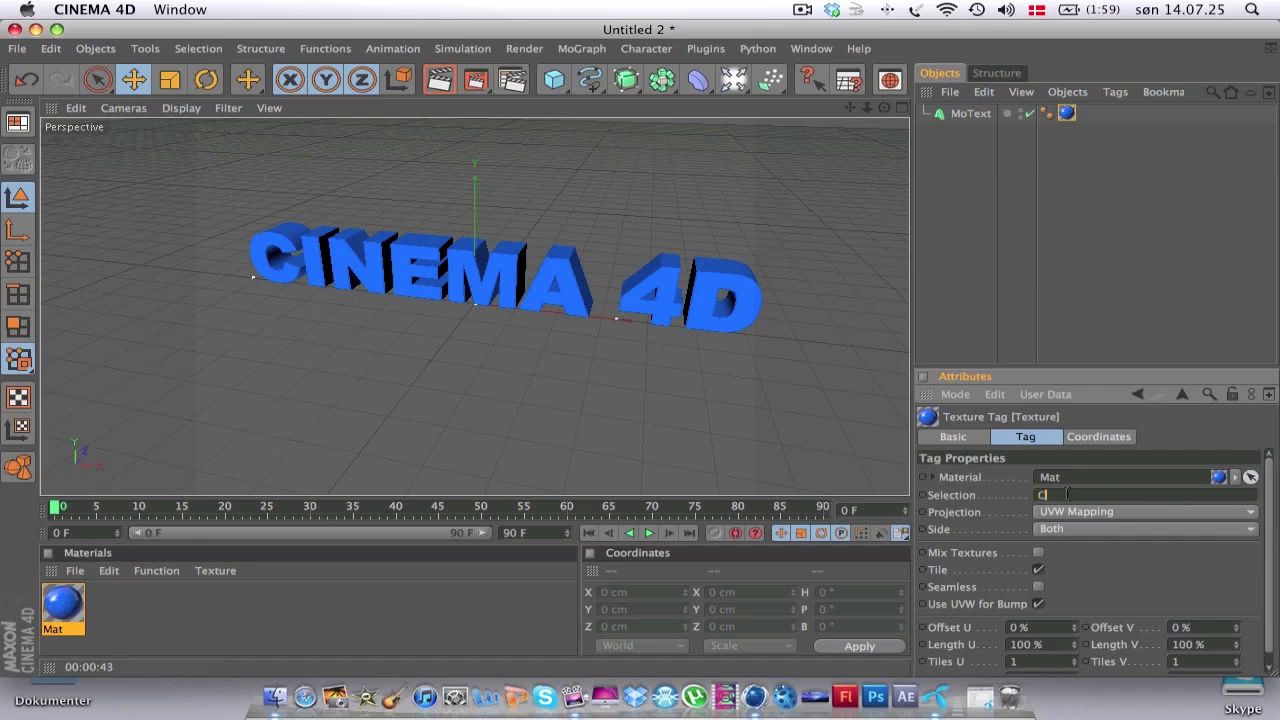
text(1)
key(Return)
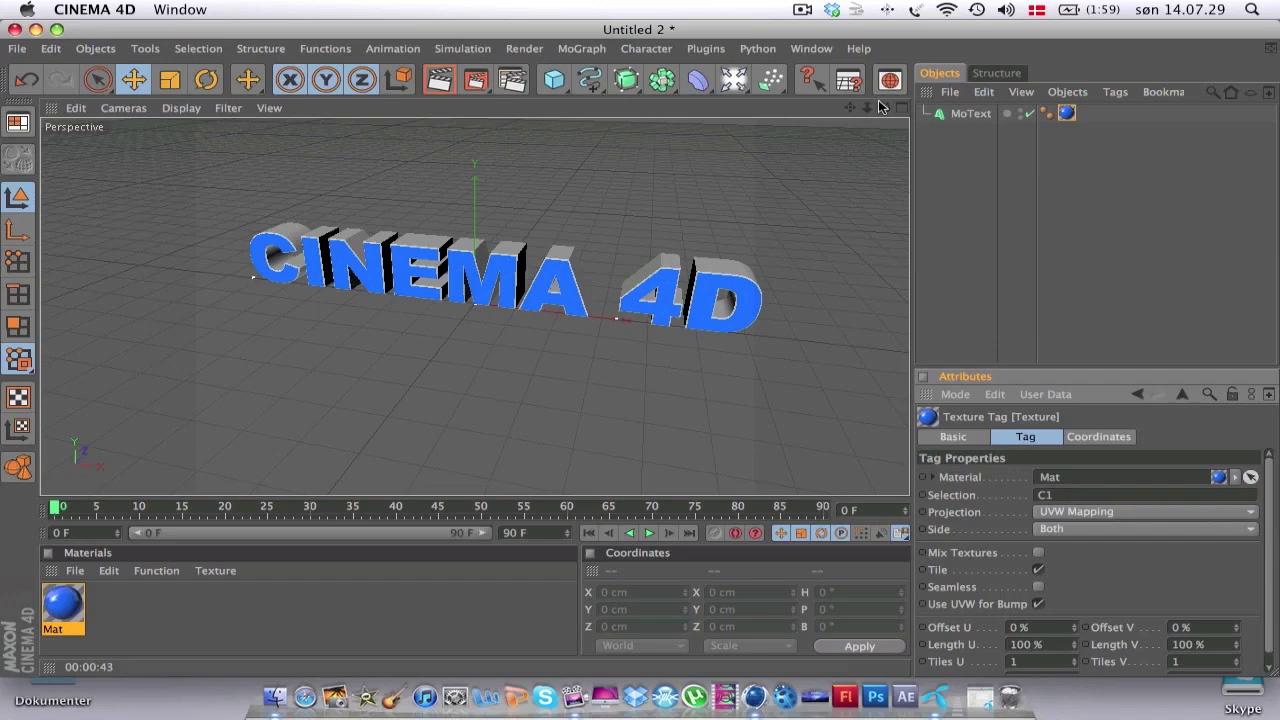
Duplicate the Mat tag with selection C2 so both caps are blue.
drag(884, 107, 800, 110)
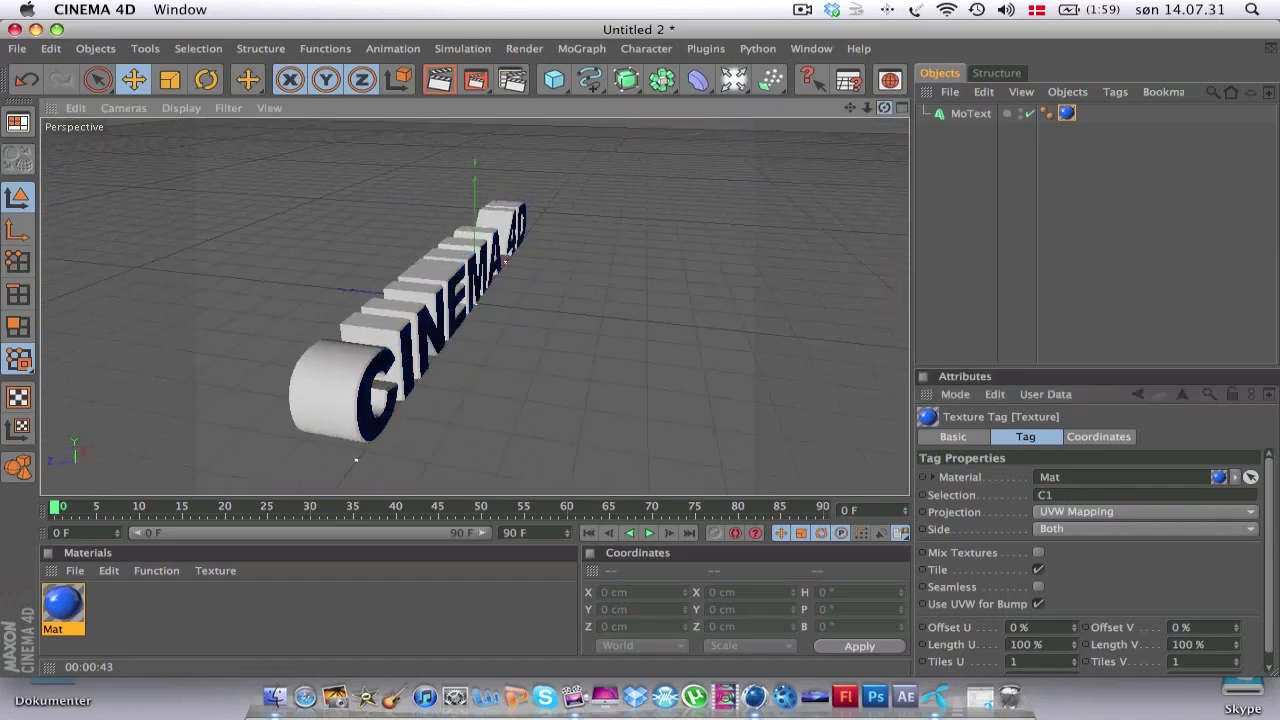
mouse_move(884, 107)
mouse_down()
mouse_move(860, 115)
mouse_move(884, 107)
mouse_up()
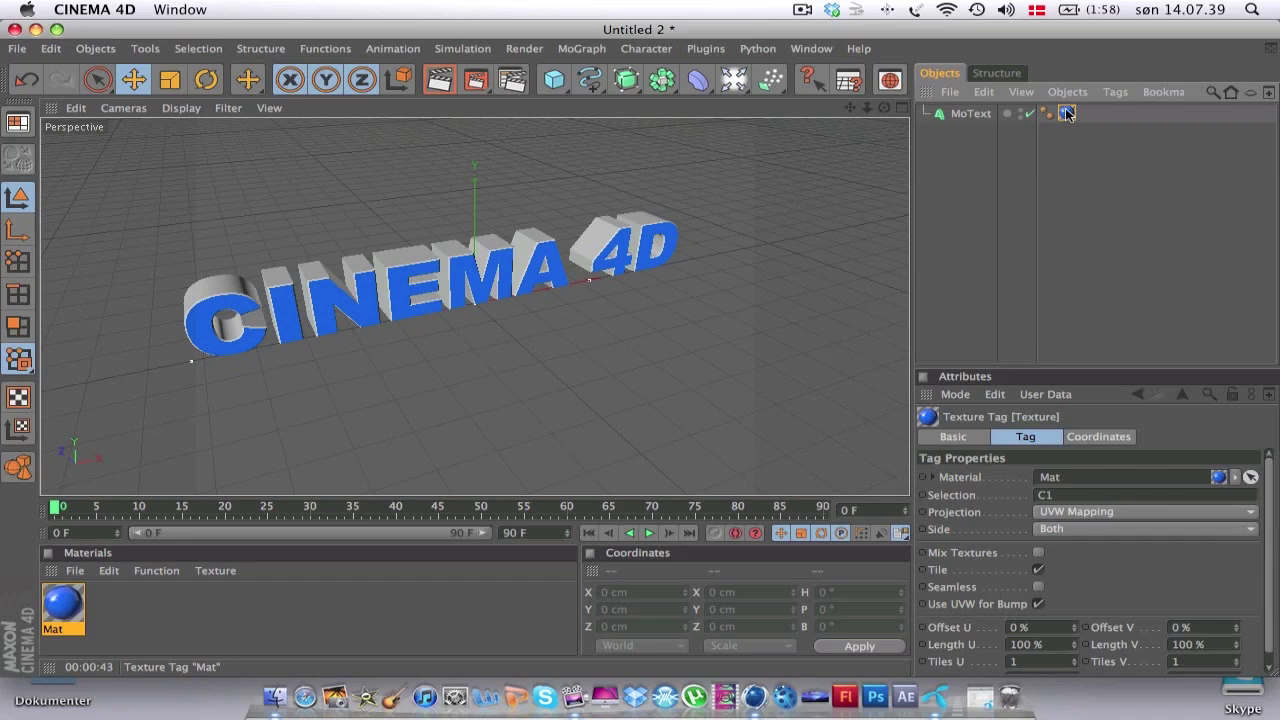
ctrl+drag(1105, 113, 1108, 118)
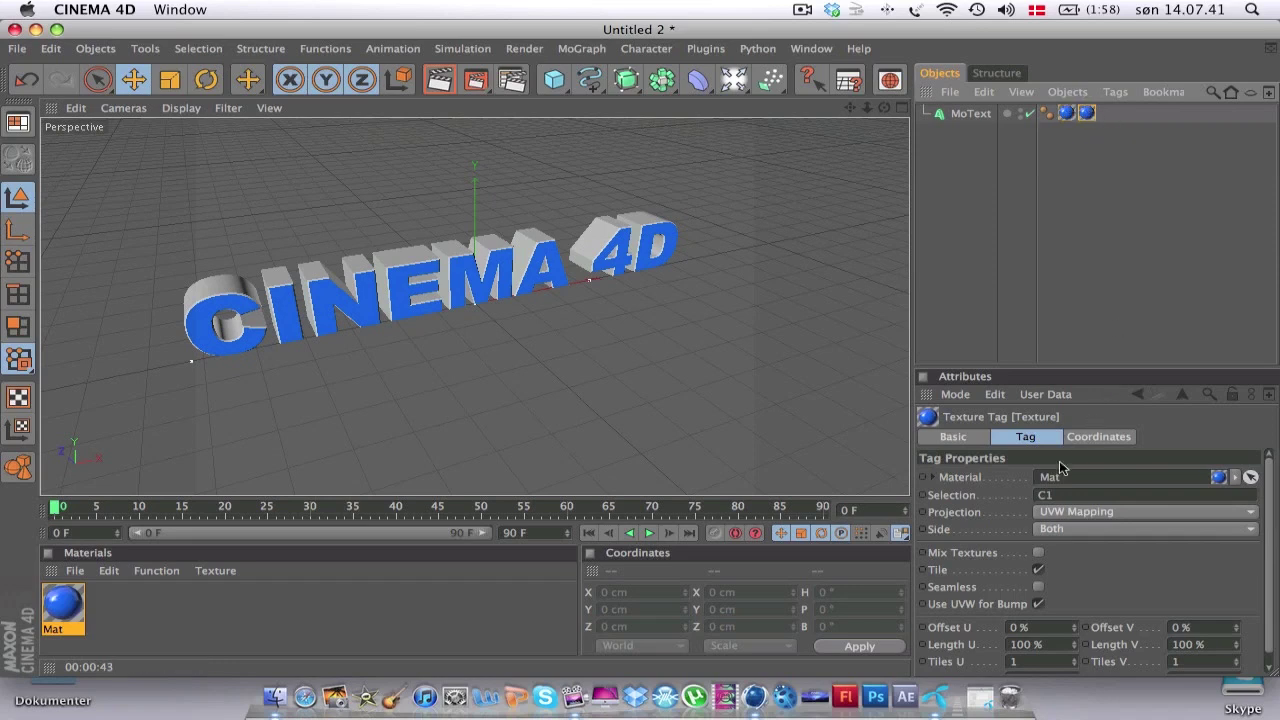
click(1055, 495)
text(2)
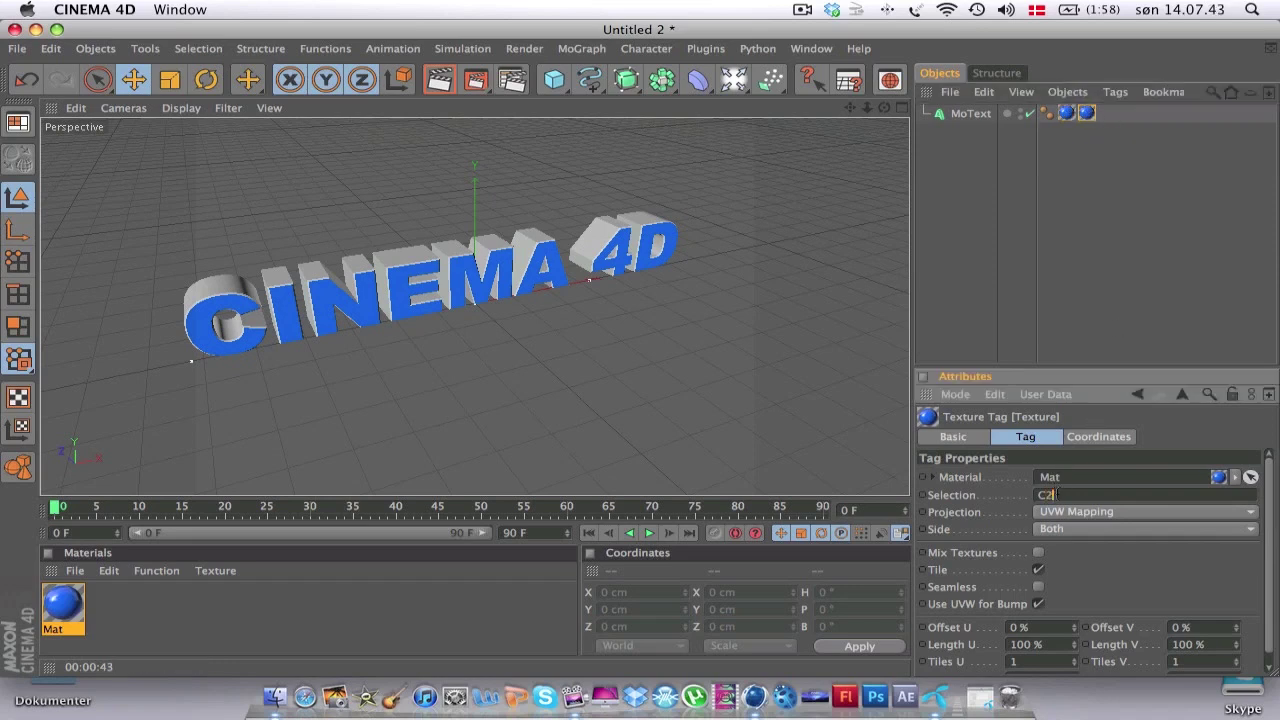
key(Return)
click(961, 230)
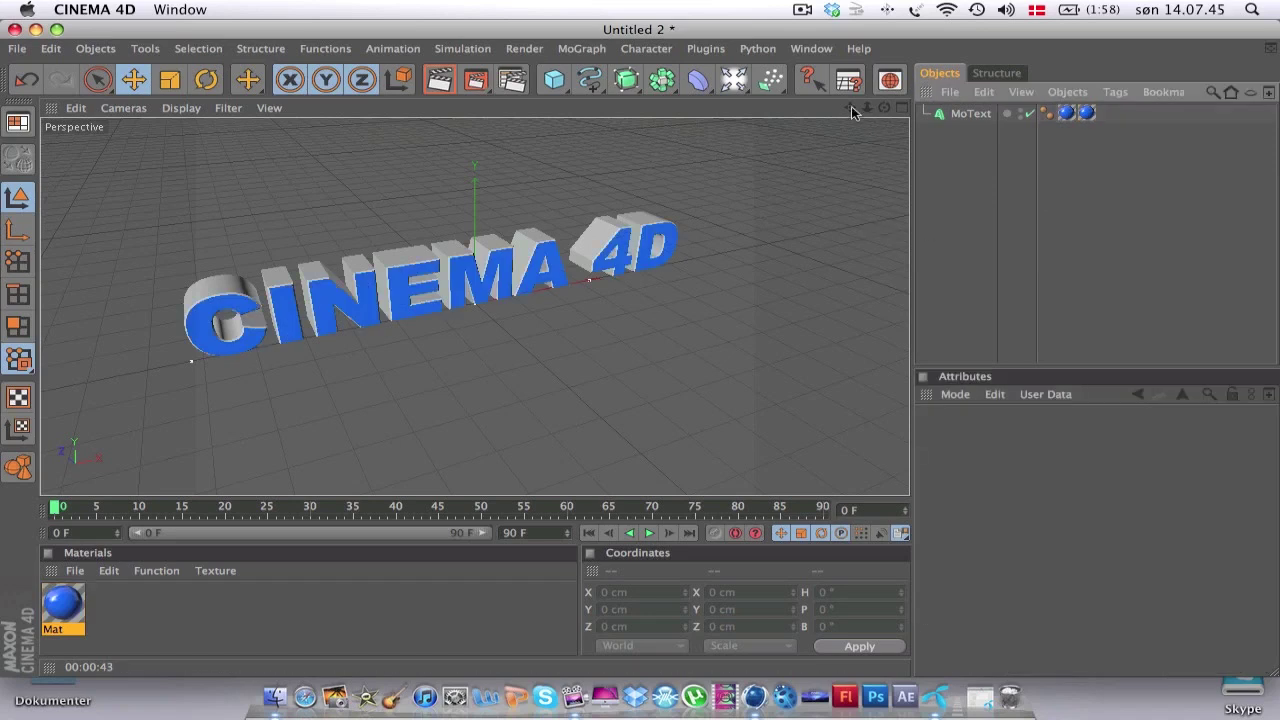
drag(883, 110, 232, 541)
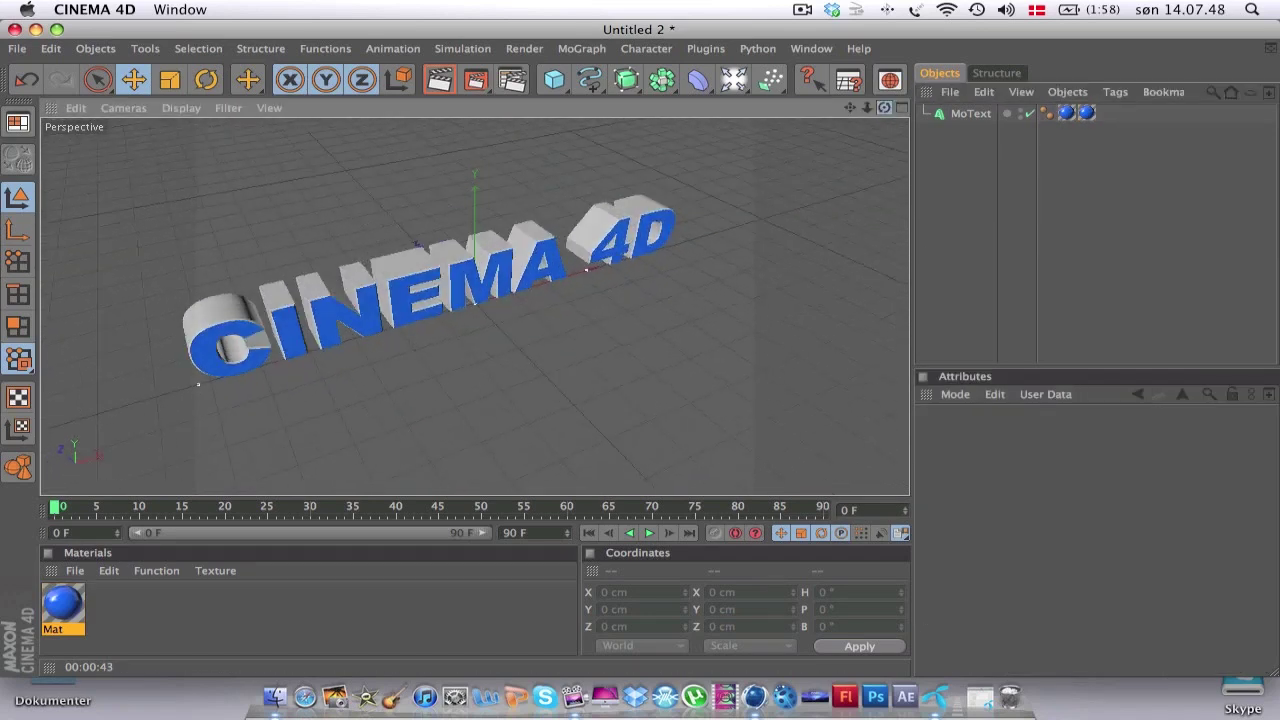
Create a new material Mat.1 with a light grey (216) colour.
double_click(121, 596)
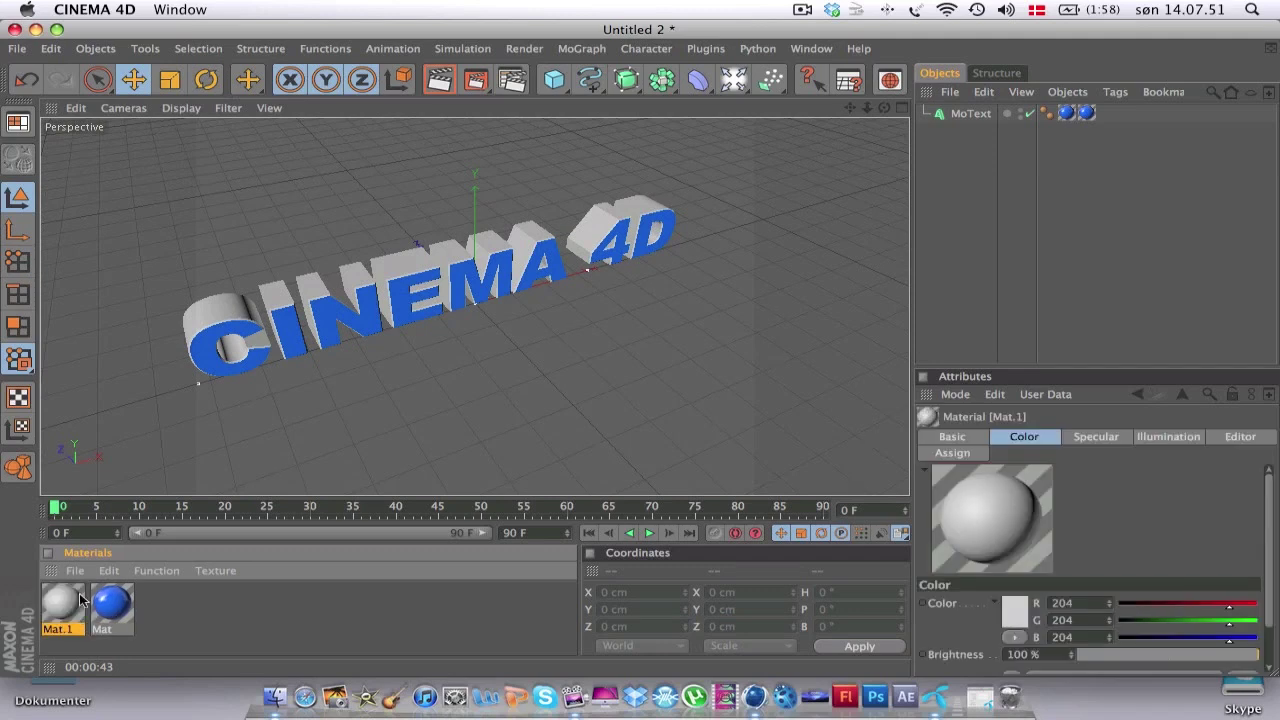
double_click(75, 612)
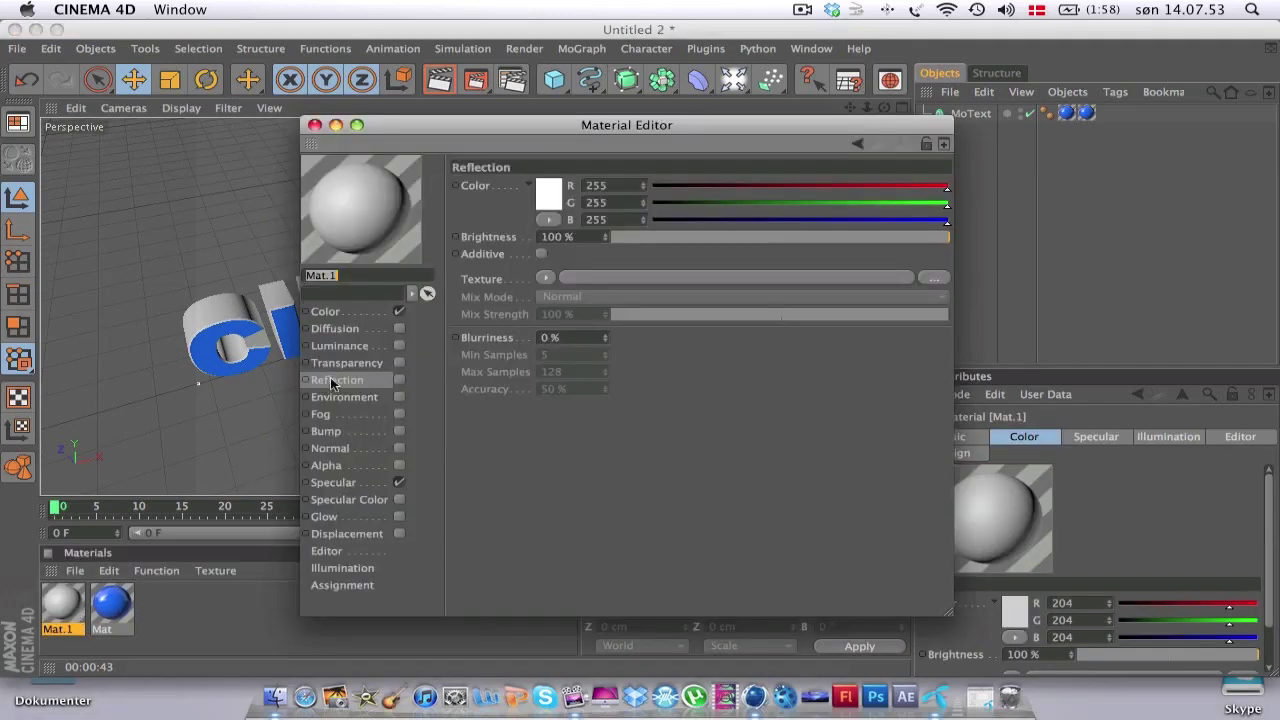
click(340, 309)
click(548, 194)
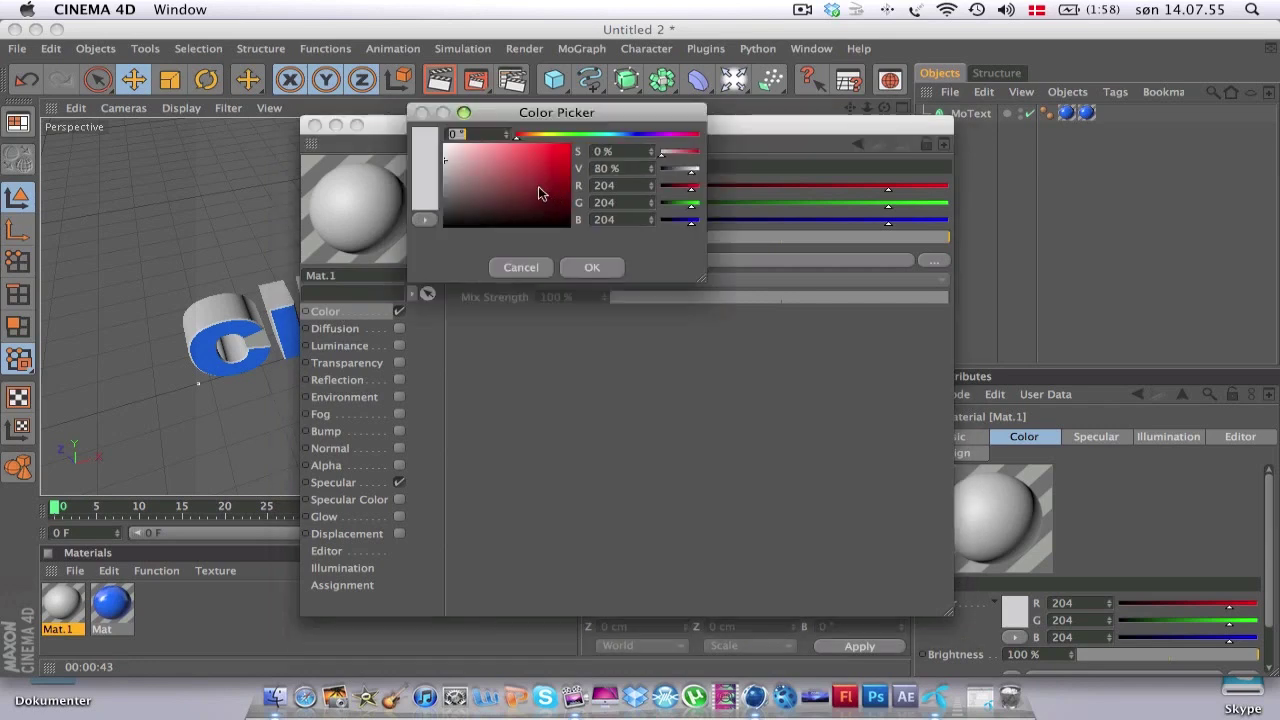
drag(450, 168, 445, 155)
click(571, 268)
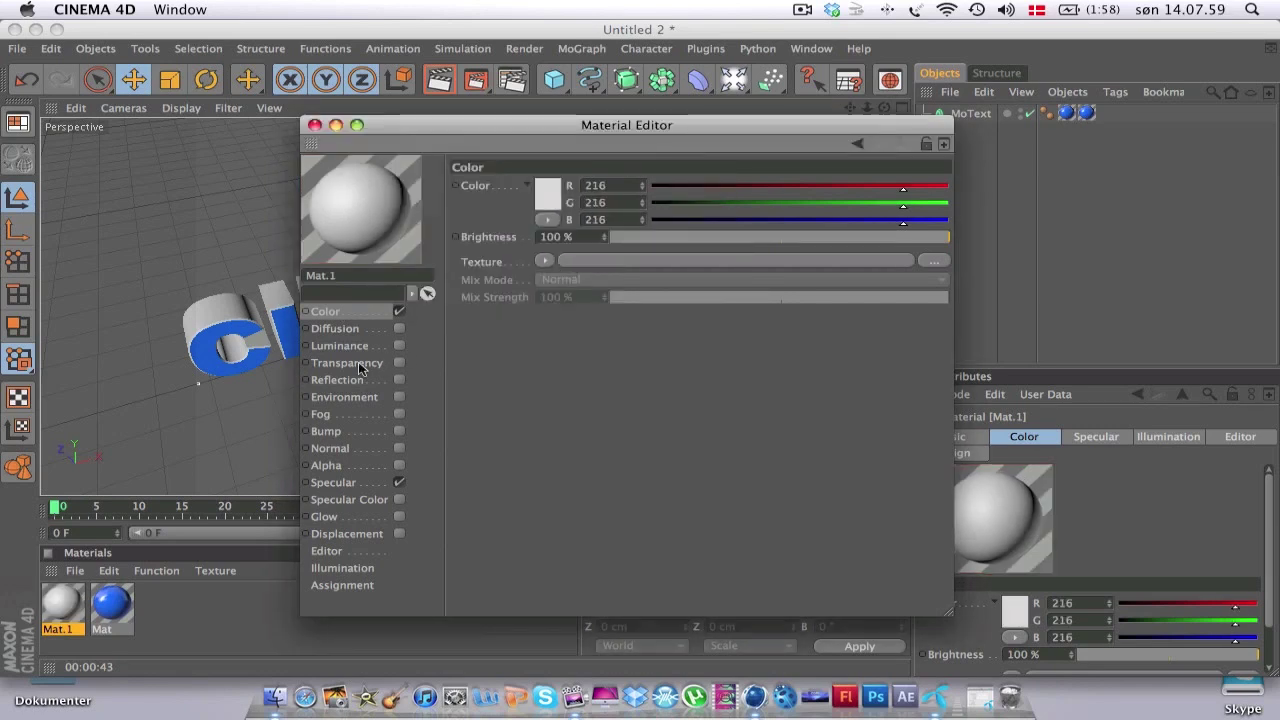
Disable Mat.1's specular and add 1% Fresnel reflection at 40% mix strength.
click(387, 482)
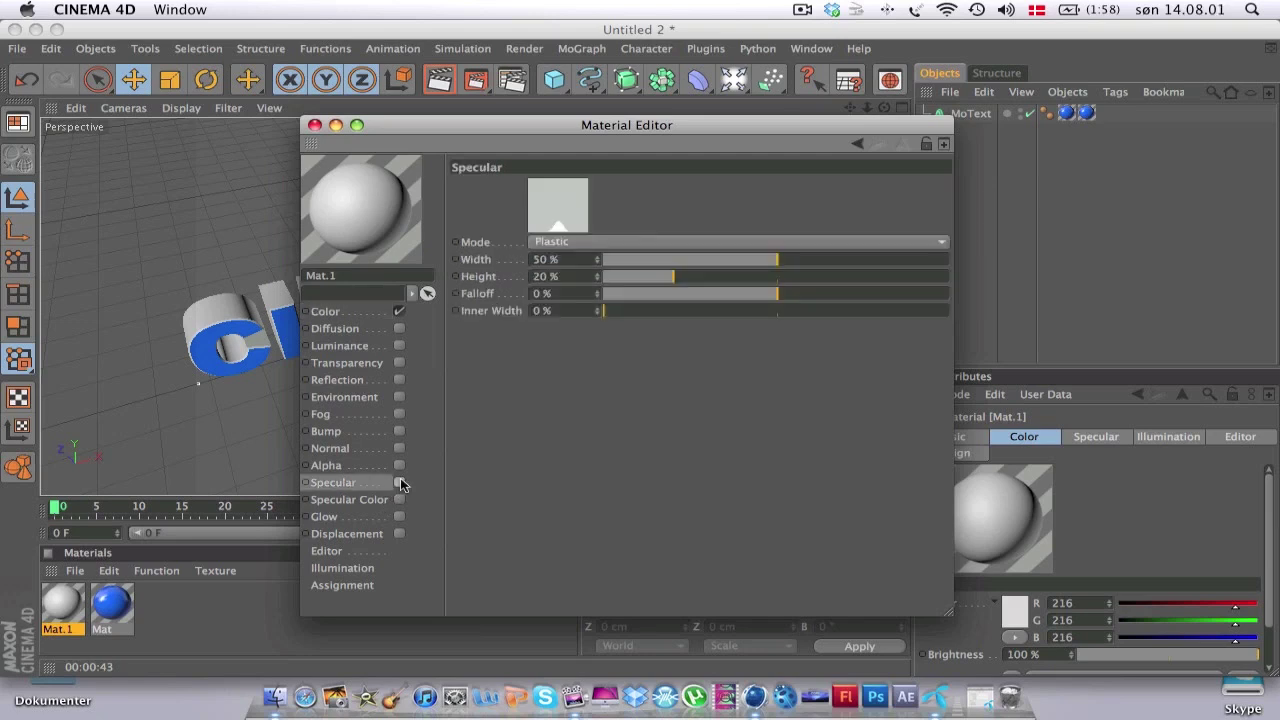
click(364, 380)
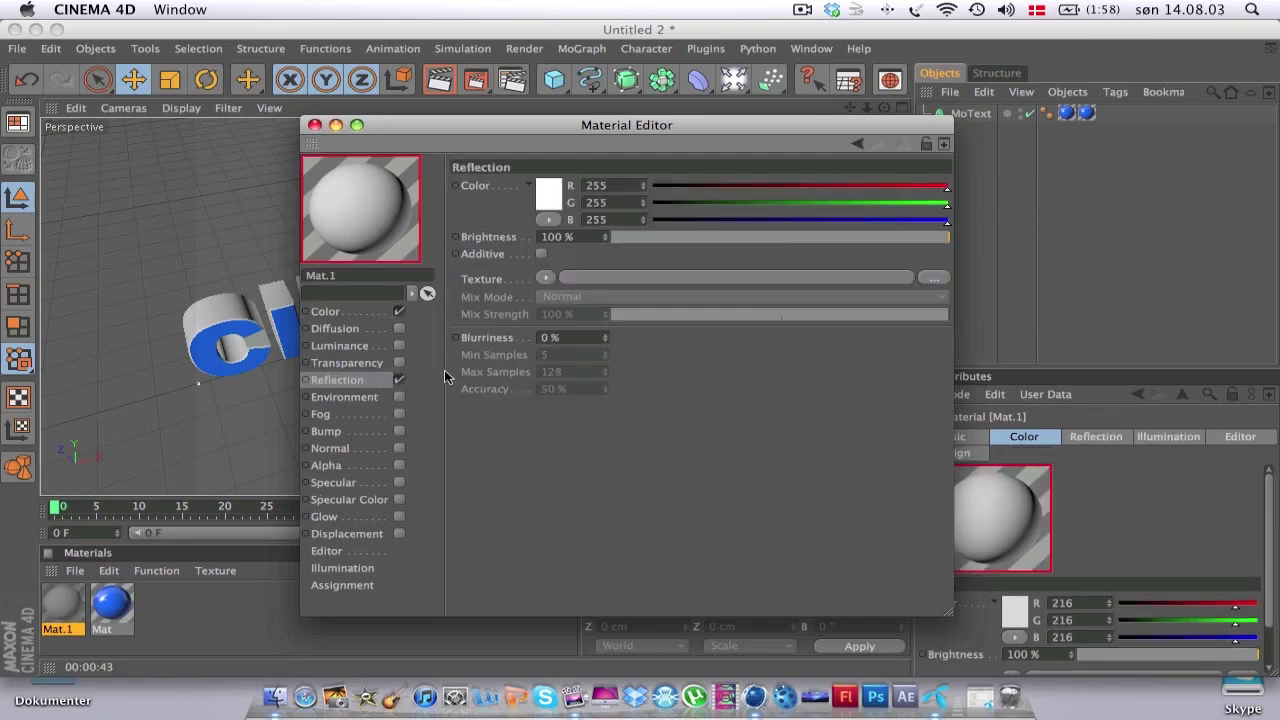
click(622, 240)
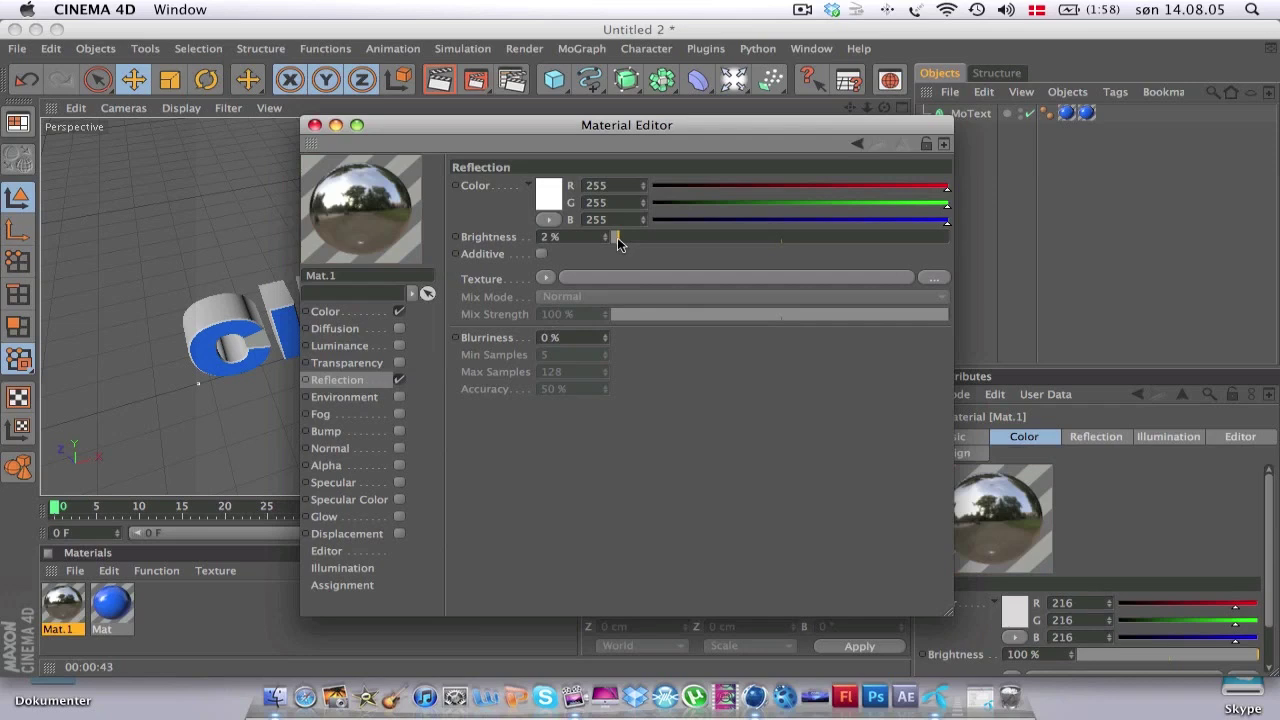
drag(616, 240, 614, 239)
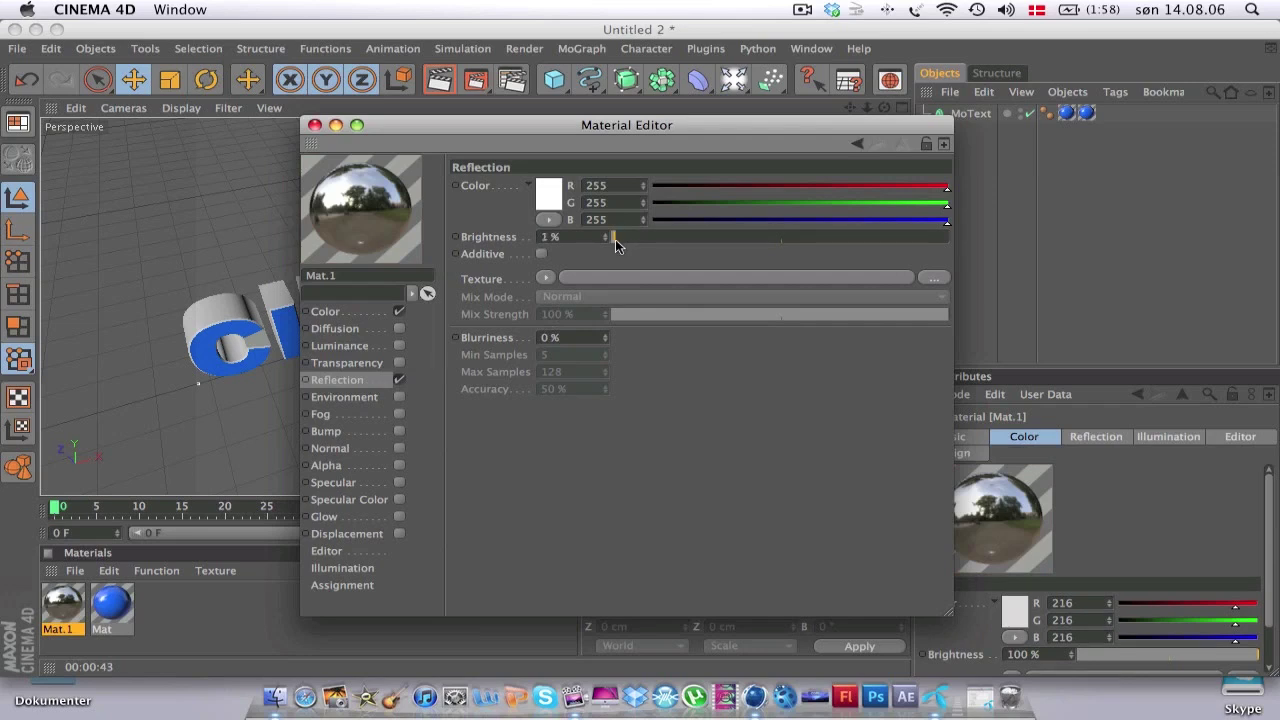
click(545, 277)
click(572, 441)
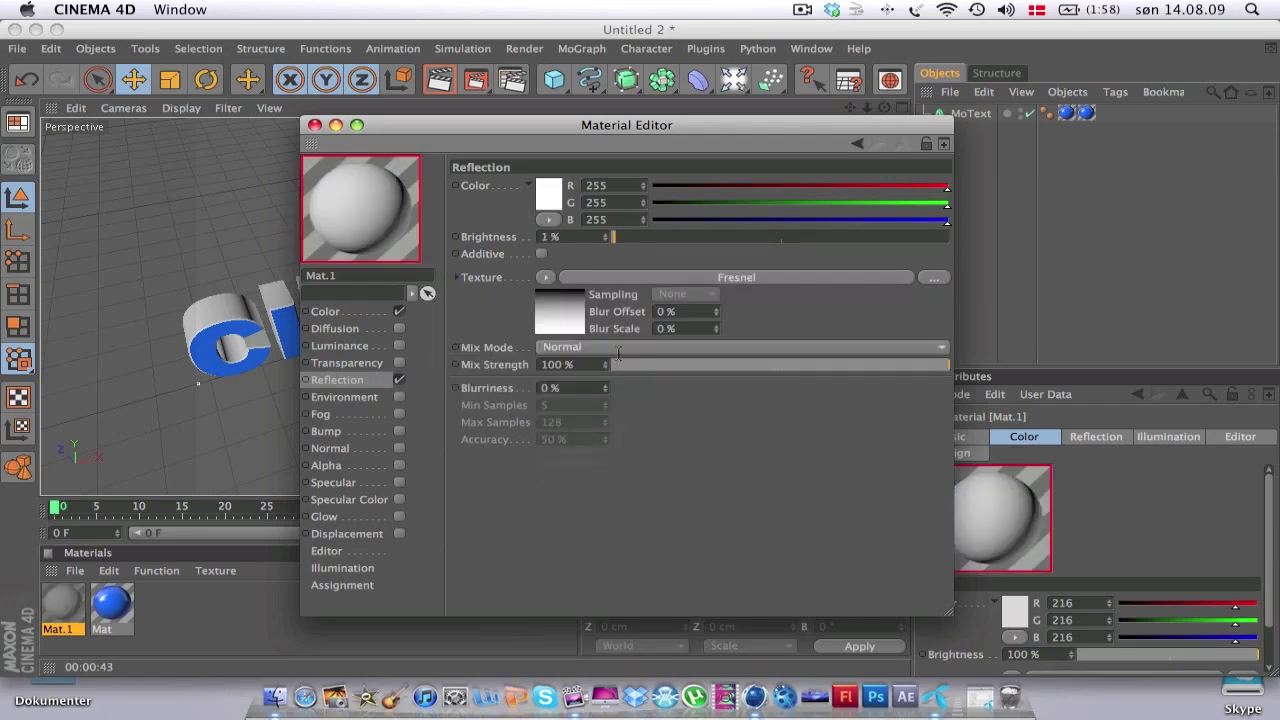
drag(627, 373, 746, 368)
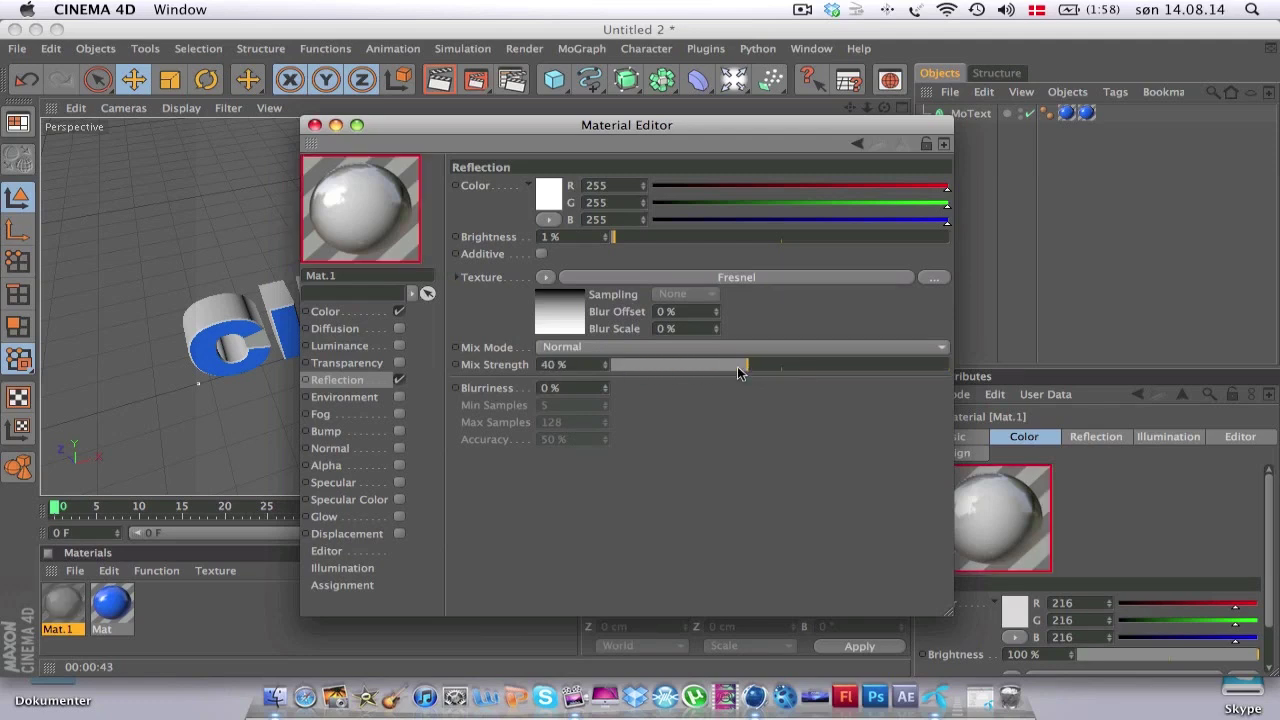
click(314, 124)
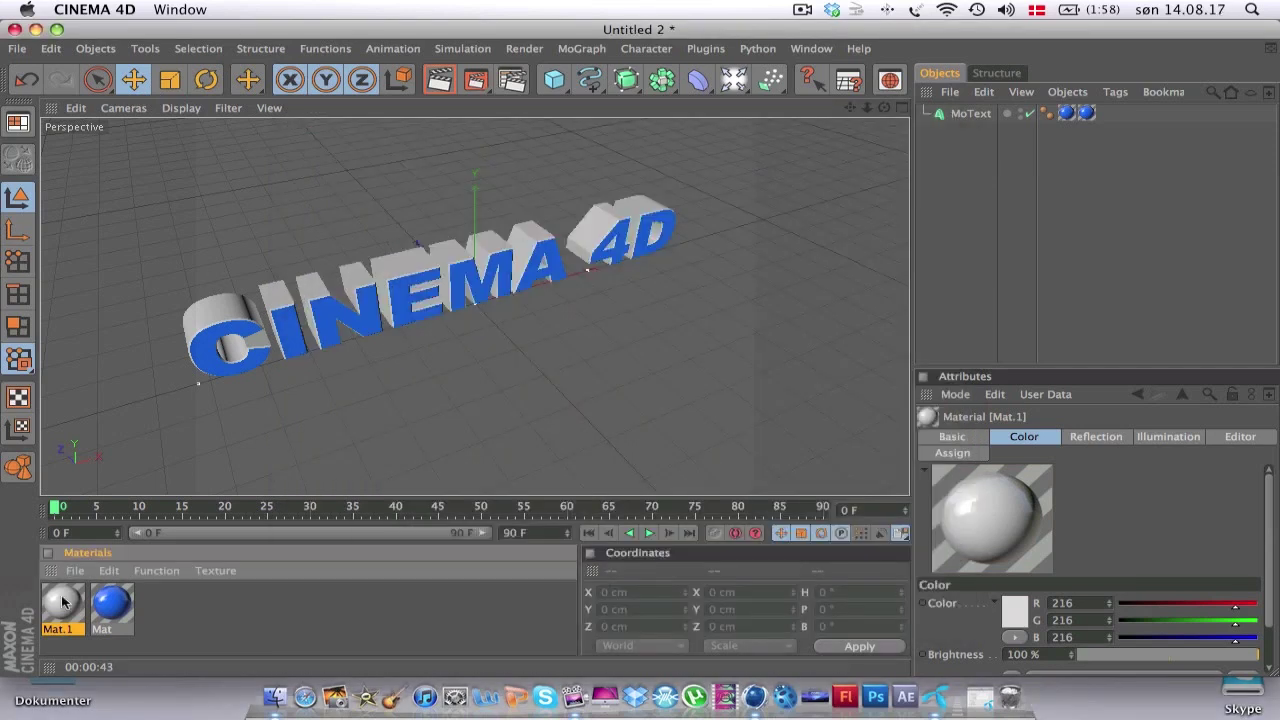
Apply grey Mat.1 to MoText ahead of the blue tags and test-render the front view.
drag(63, 600, 958, 115)
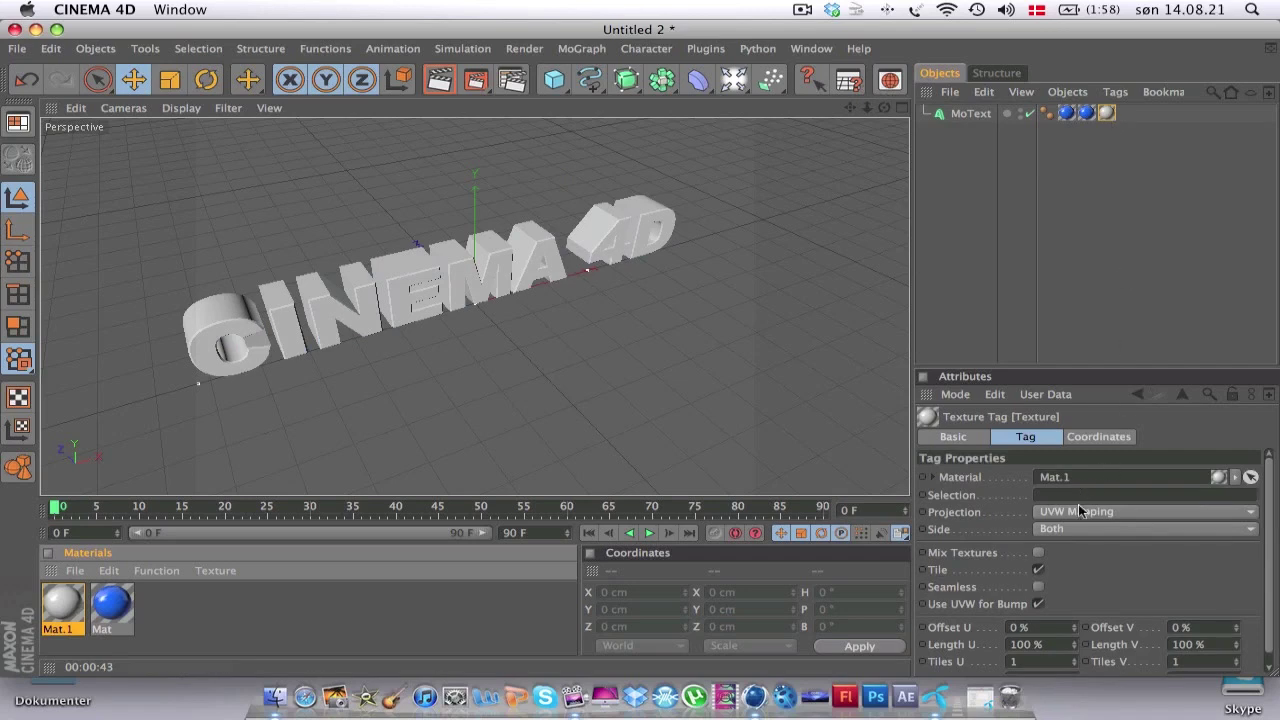
drag(1106, 113, 1058, 116)
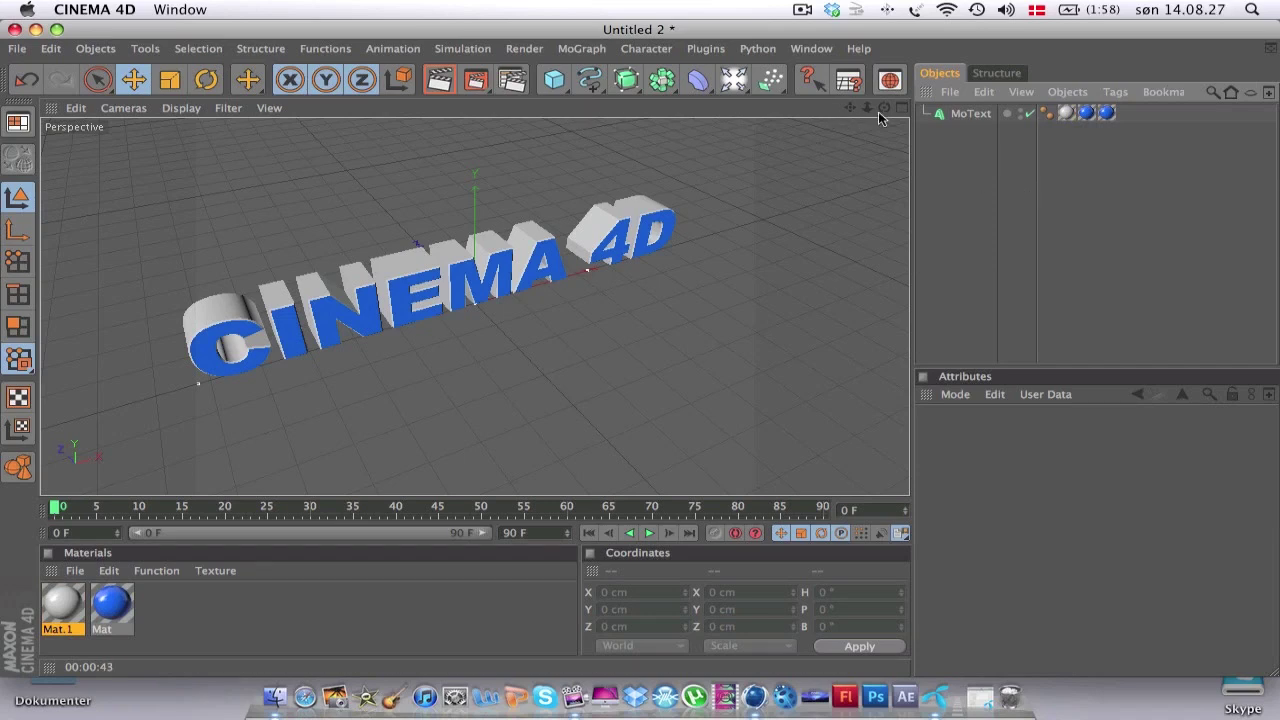
drag(878, 111, 620, 78)
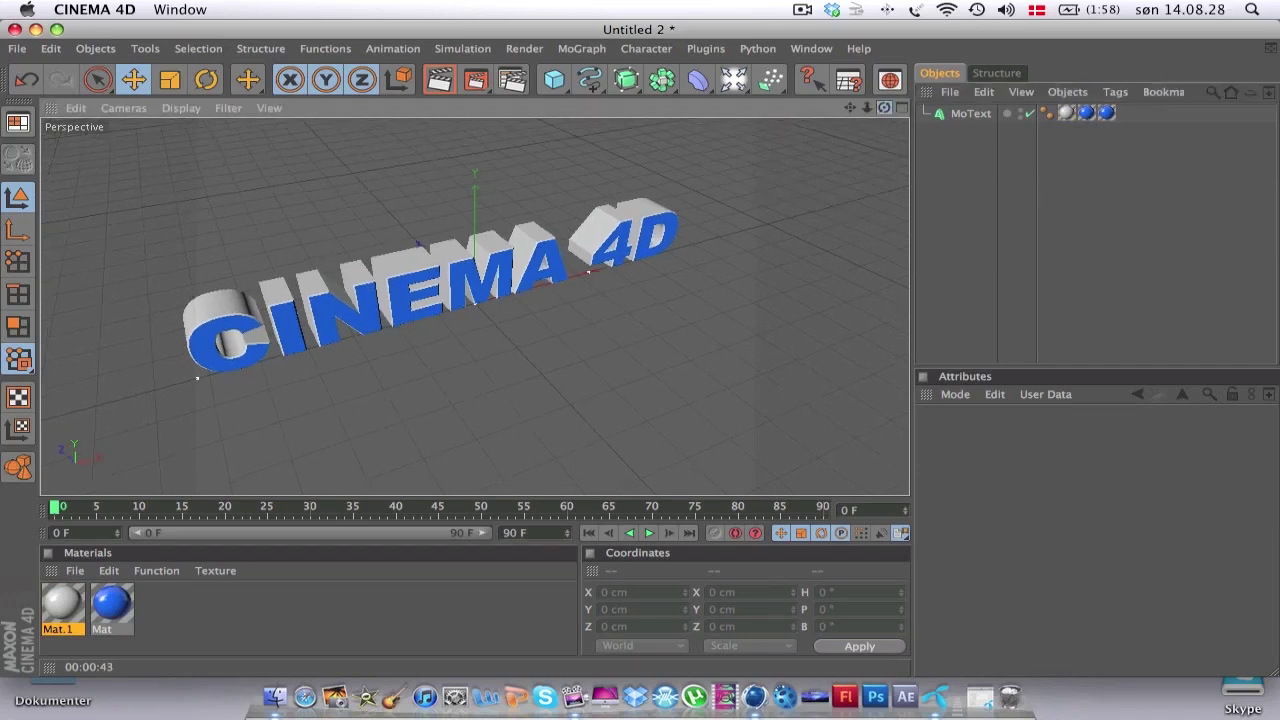
click(440, 79)
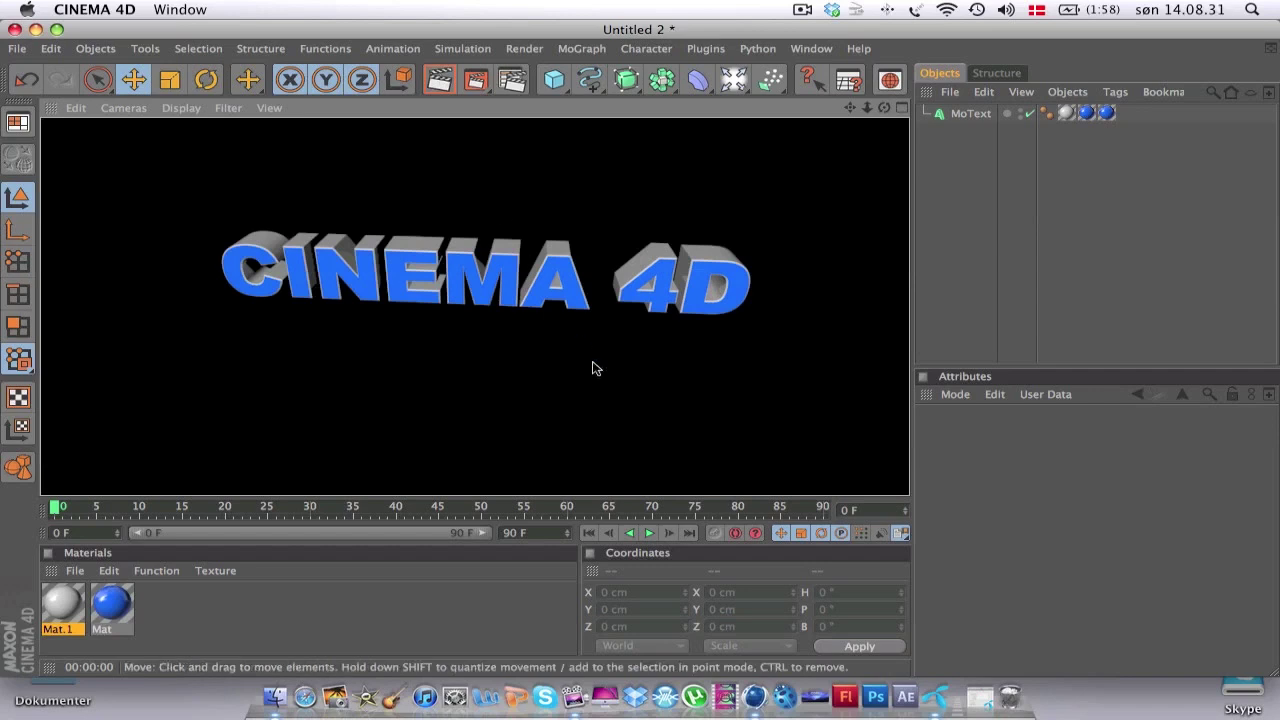
click(594, 366)
Create reflective Mat.2 and apply it to the text's R1 rounding selection.
double_click(177, 613)
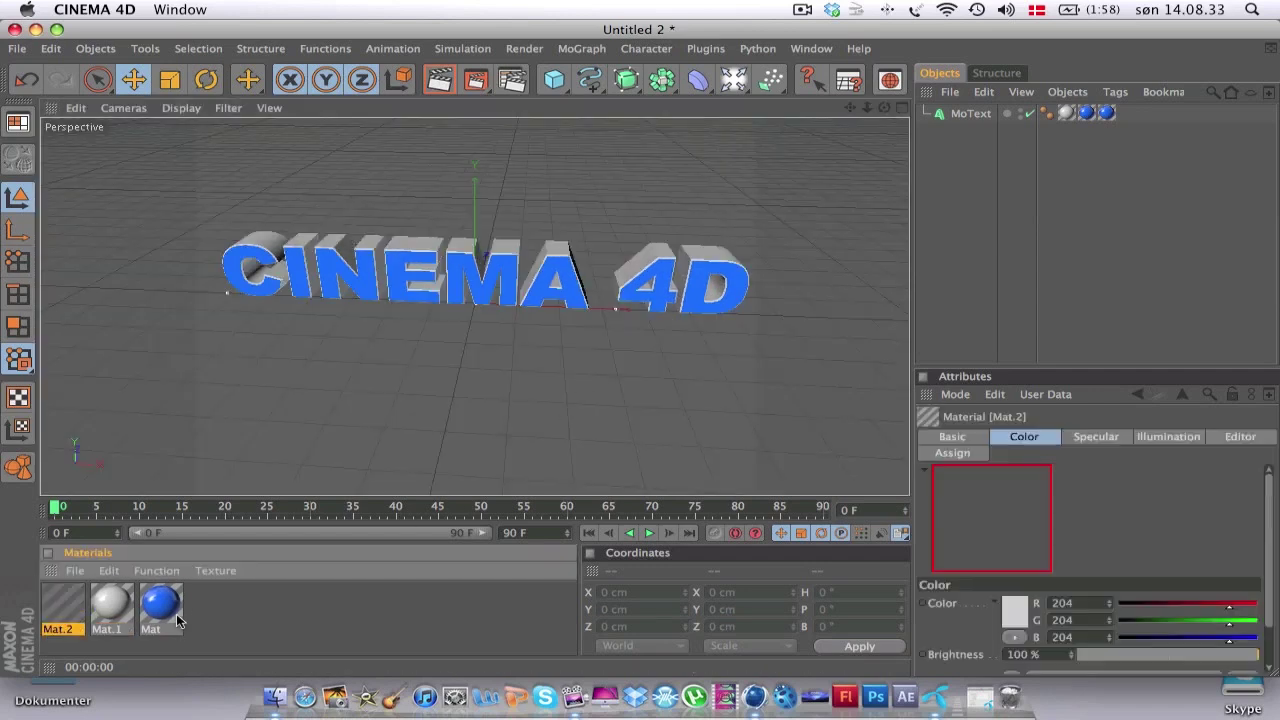
double_click(62, 604)
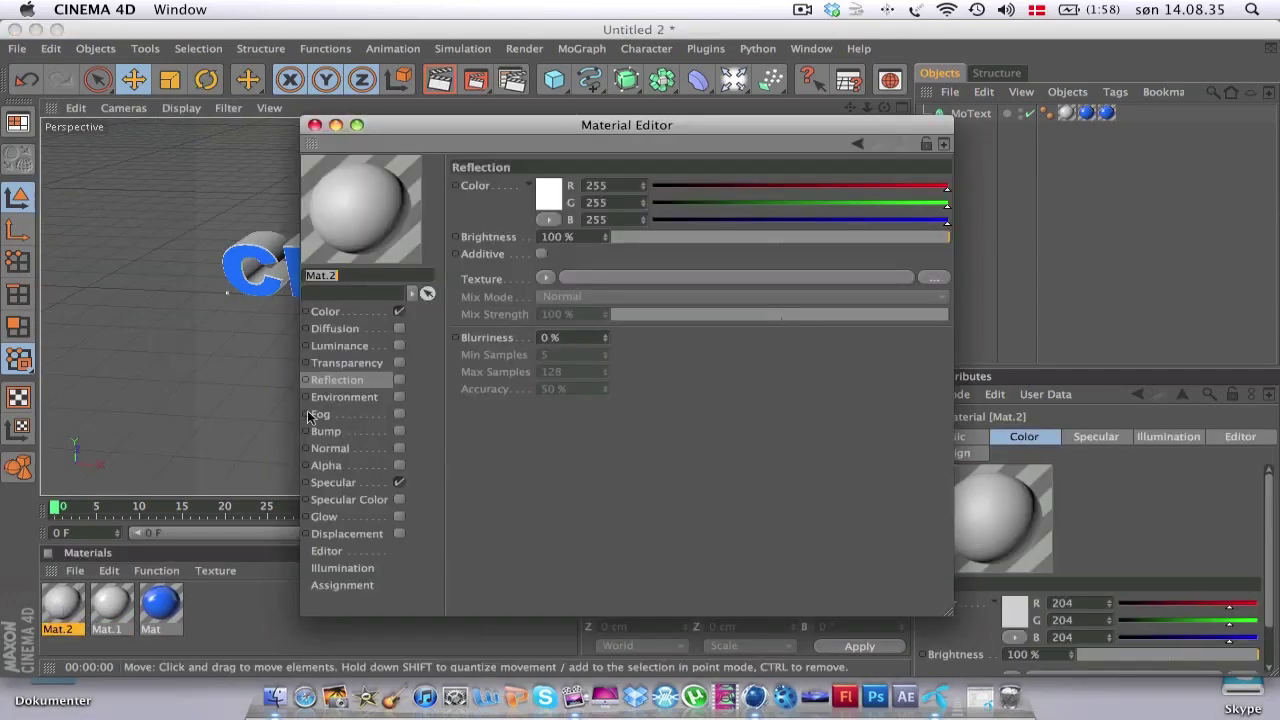
click(399, 380)
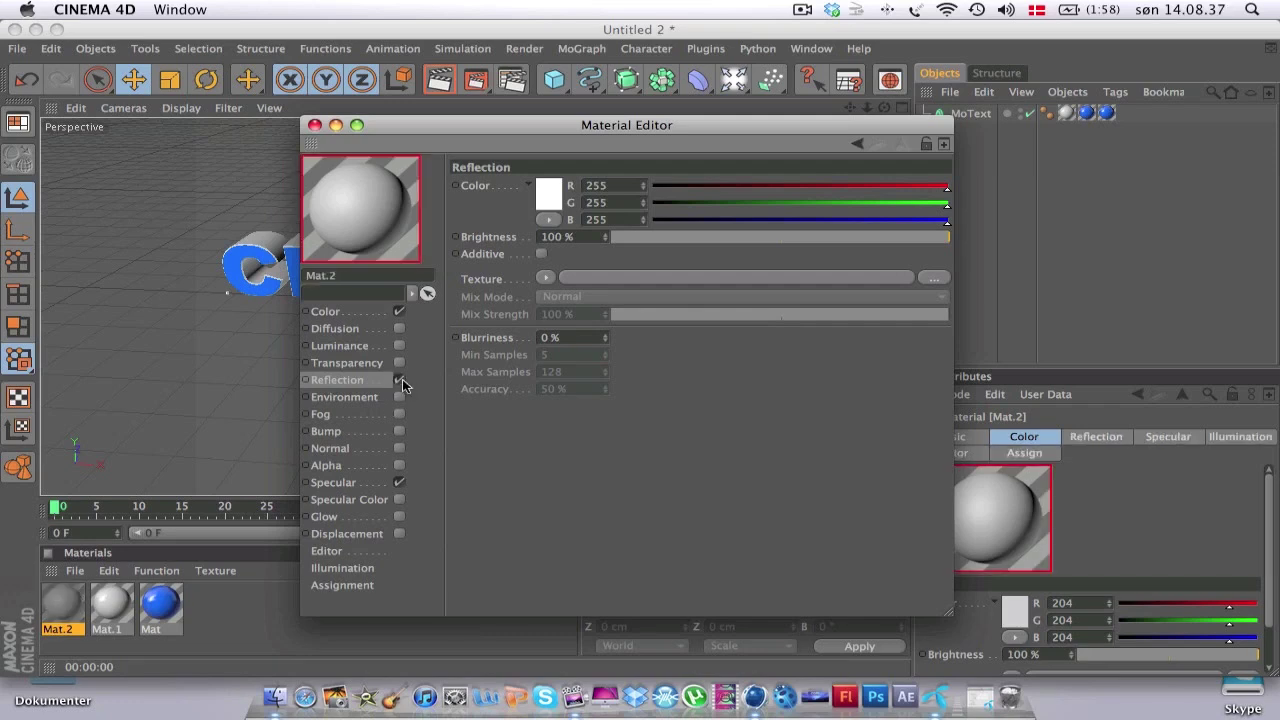
click(314, 125)
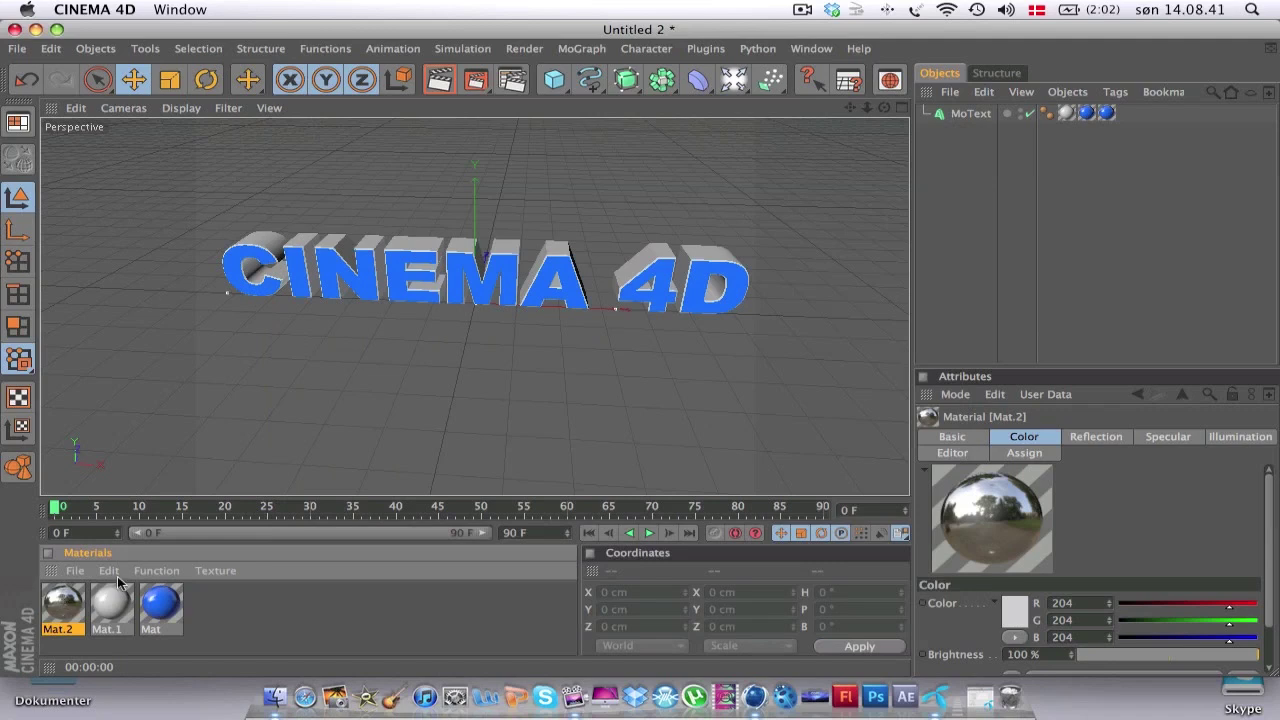
drag(855, 135, 975, 115)
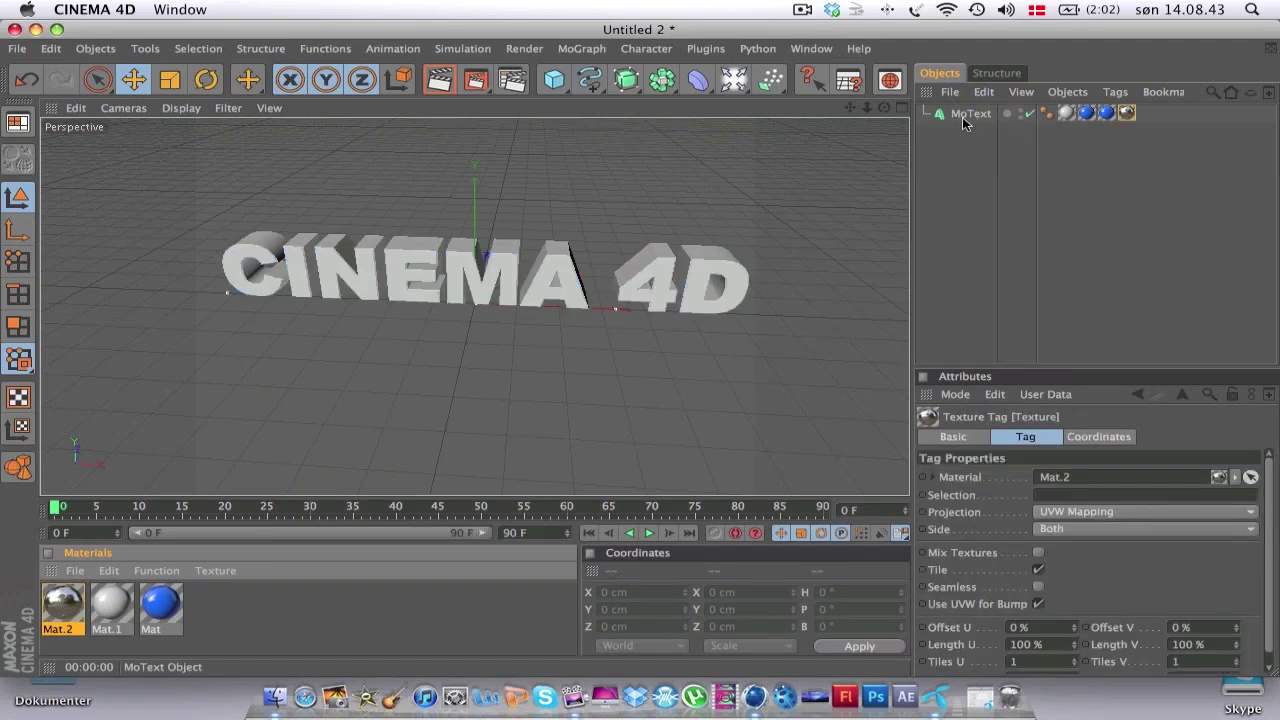
click(1064, 489)
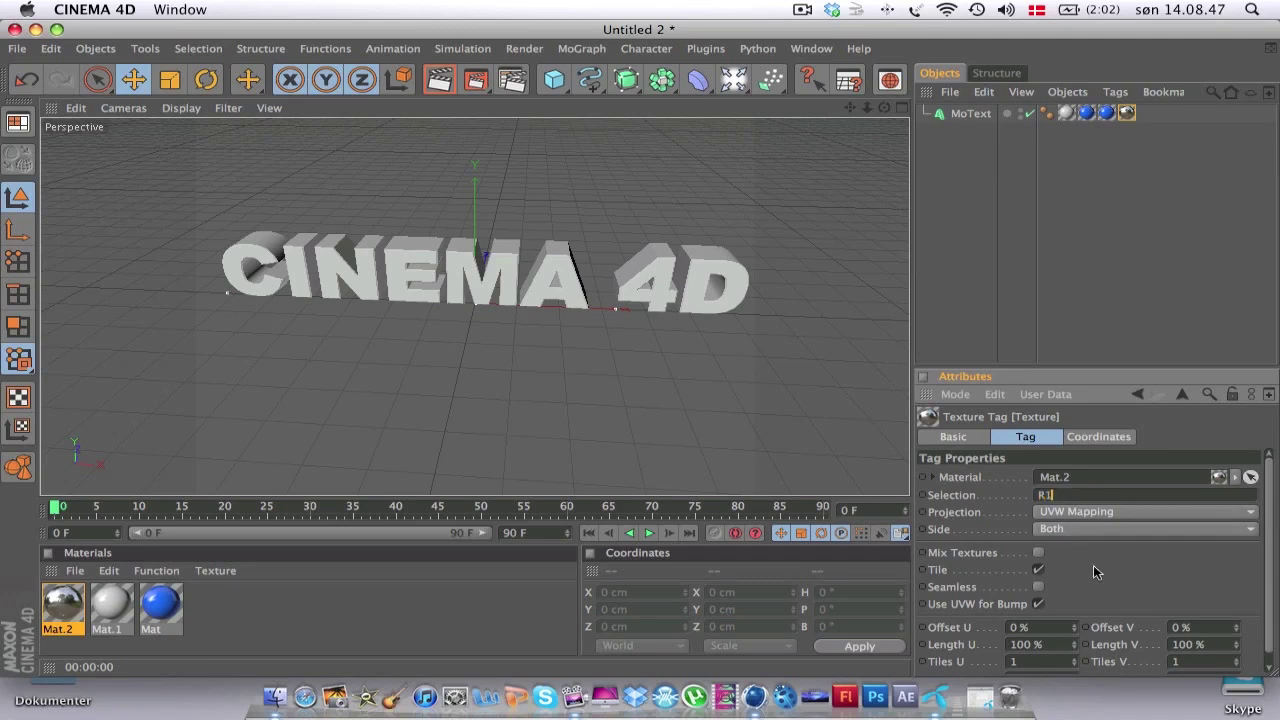
click(1086, 279)
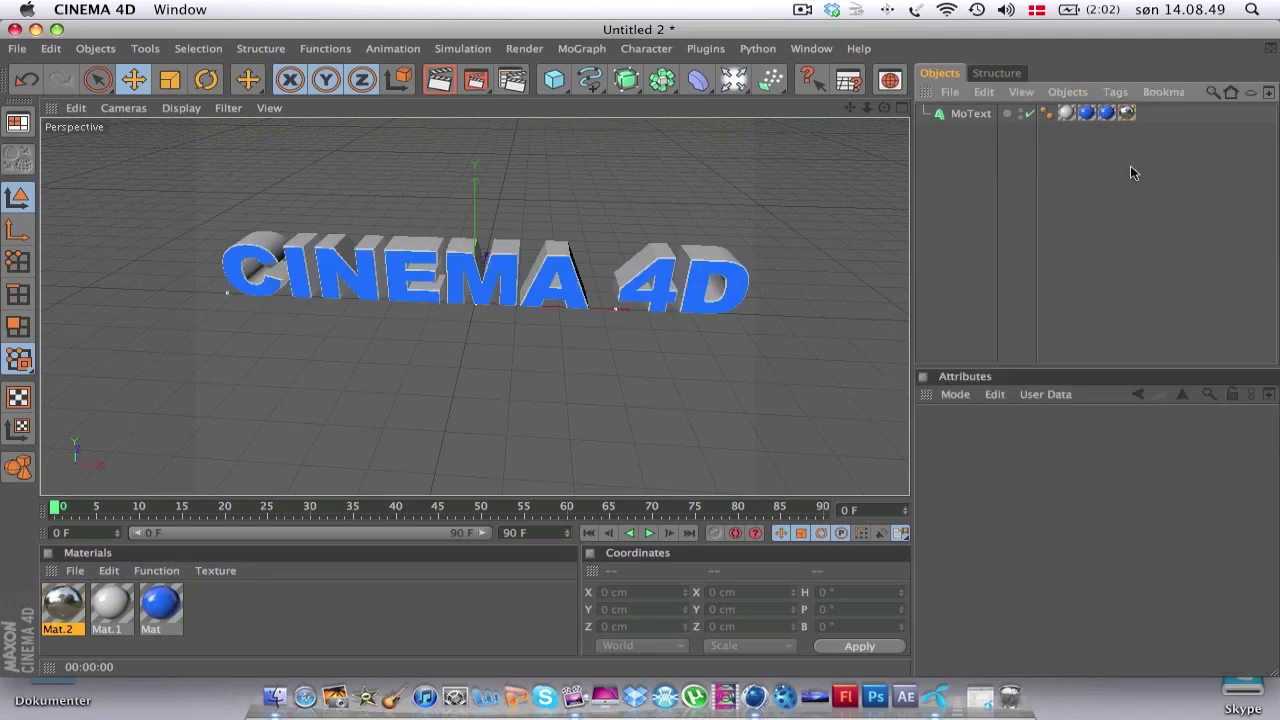
Duplicate the Mat.2 tag for the R2 rounding and render a preview.
click(1124, 114)
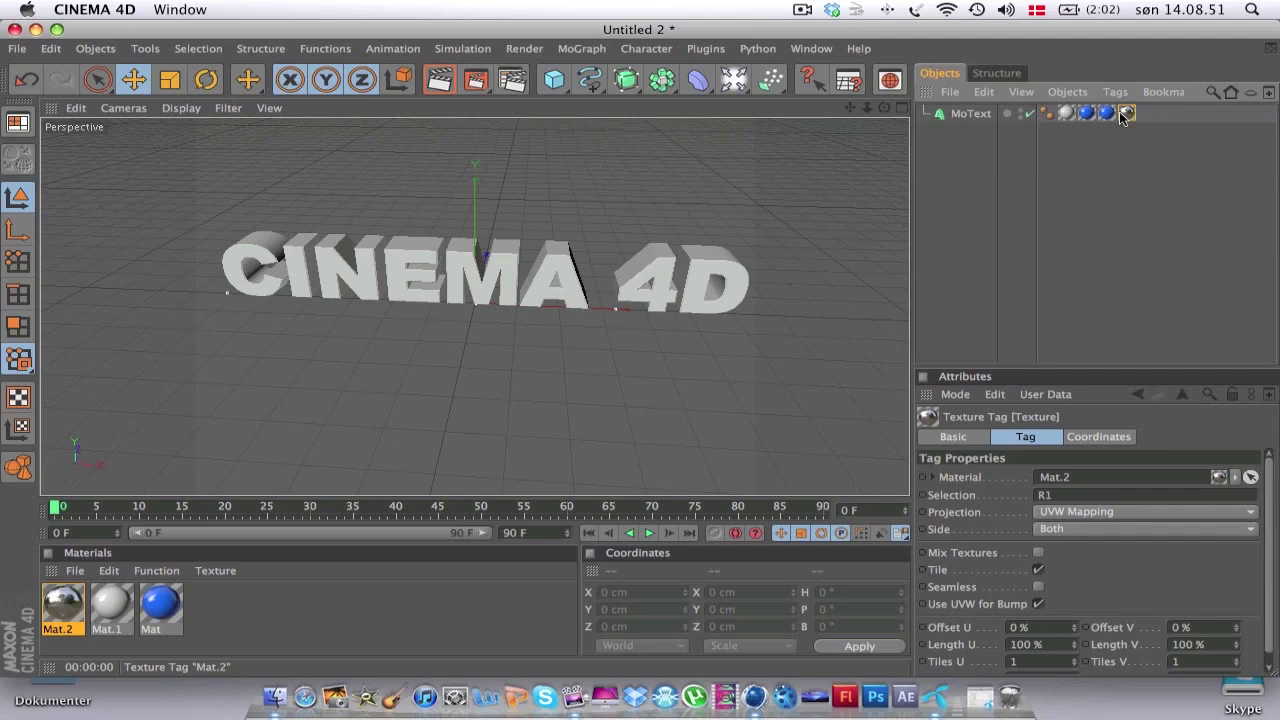
drag(1122, 116, 1145, 116)
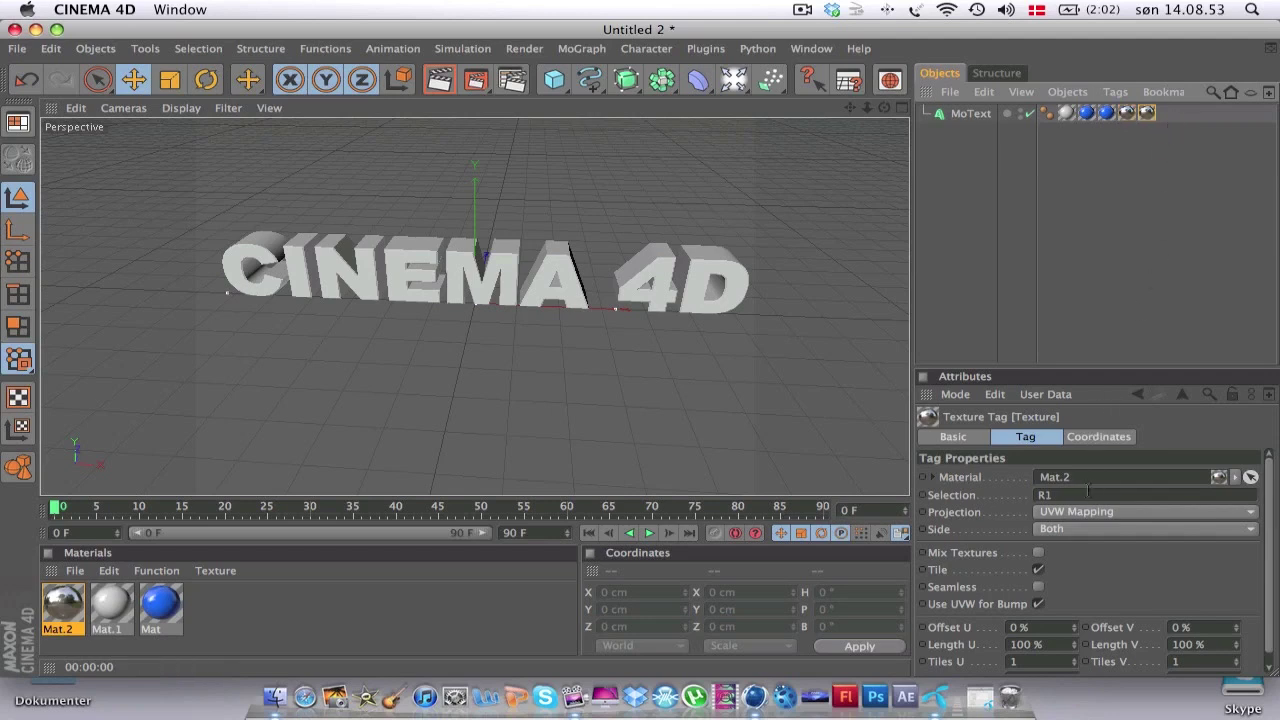
click(1088, 490)
text(2)
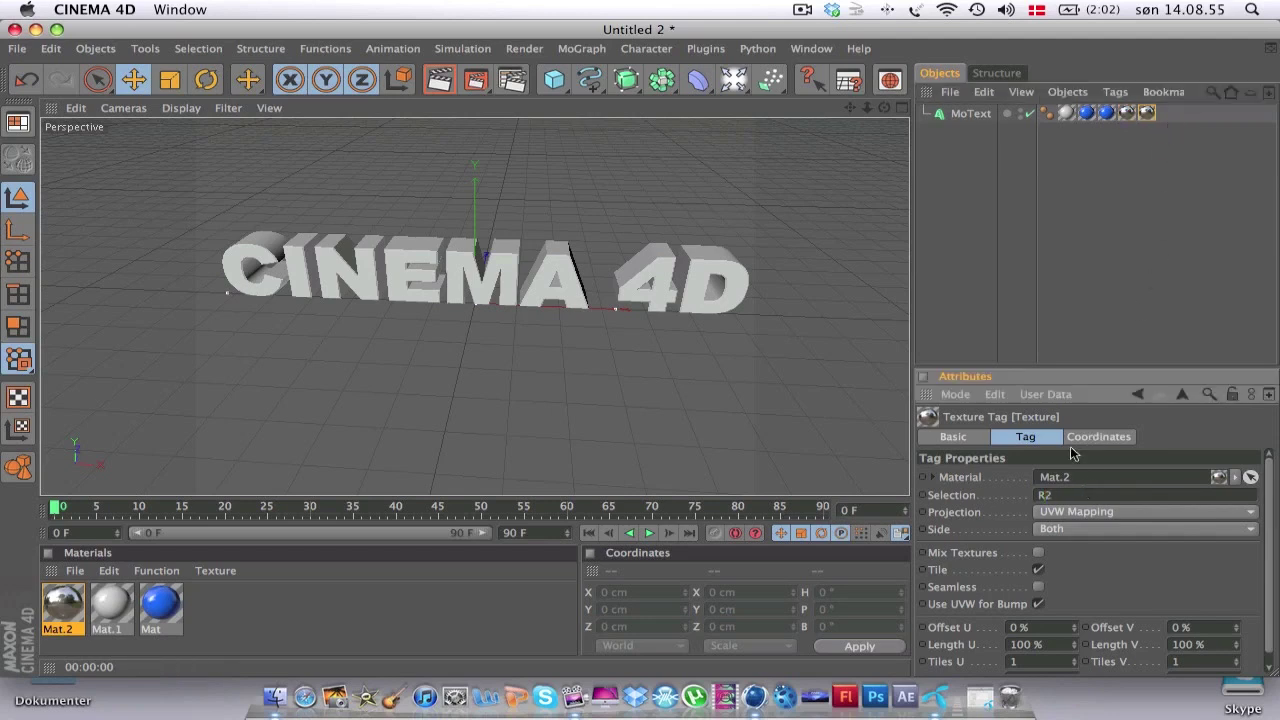
click(1084, 330)
scroll(845, 188, up, 3)
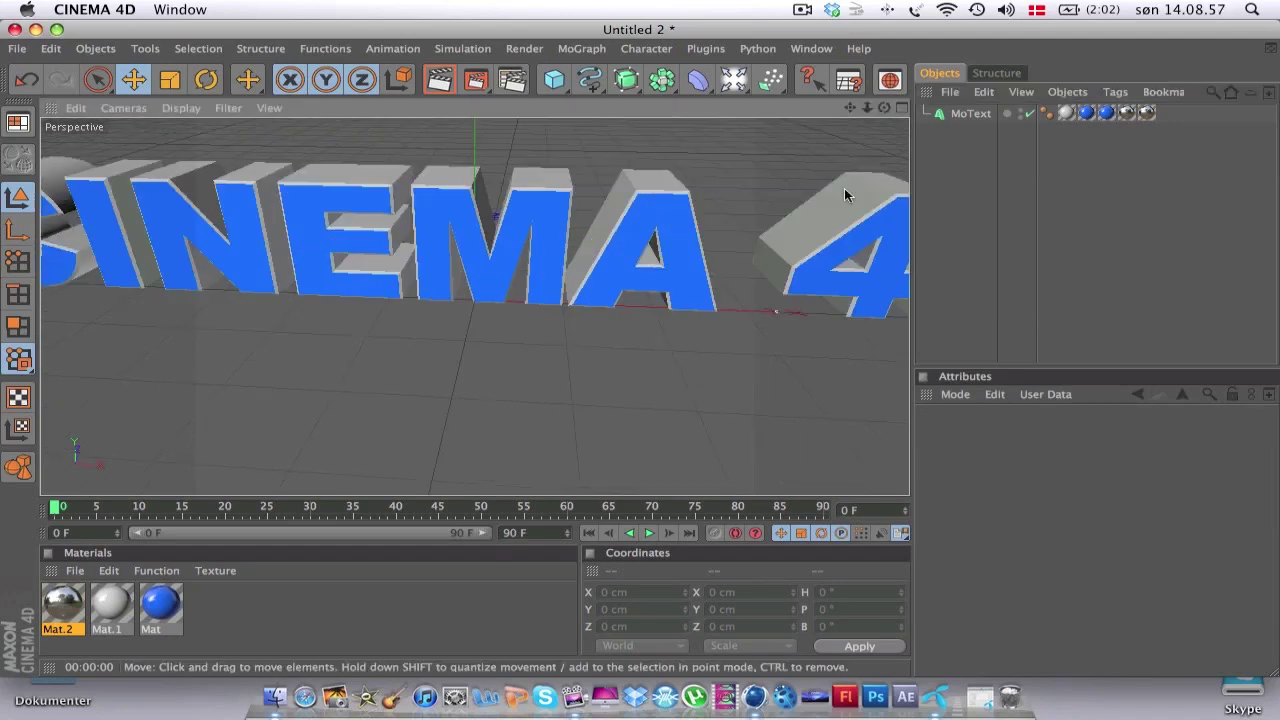
drag(855, 110, 855, 165)
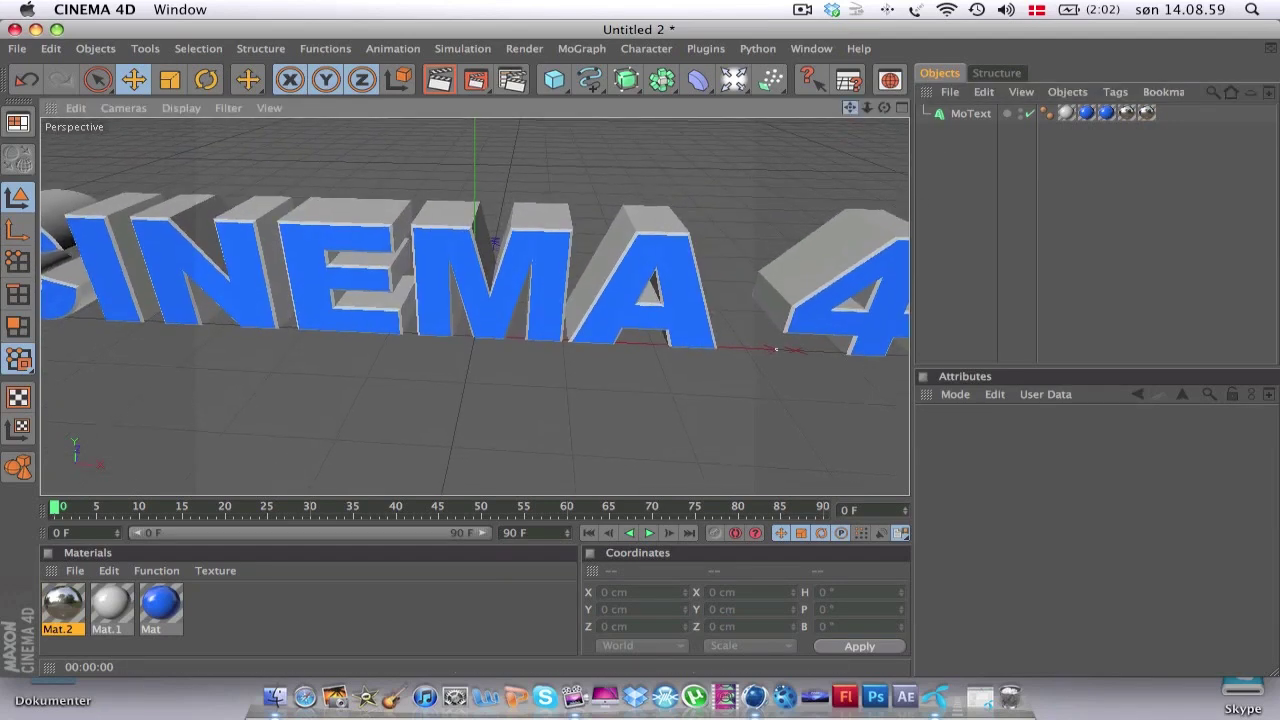
click(440, 78)
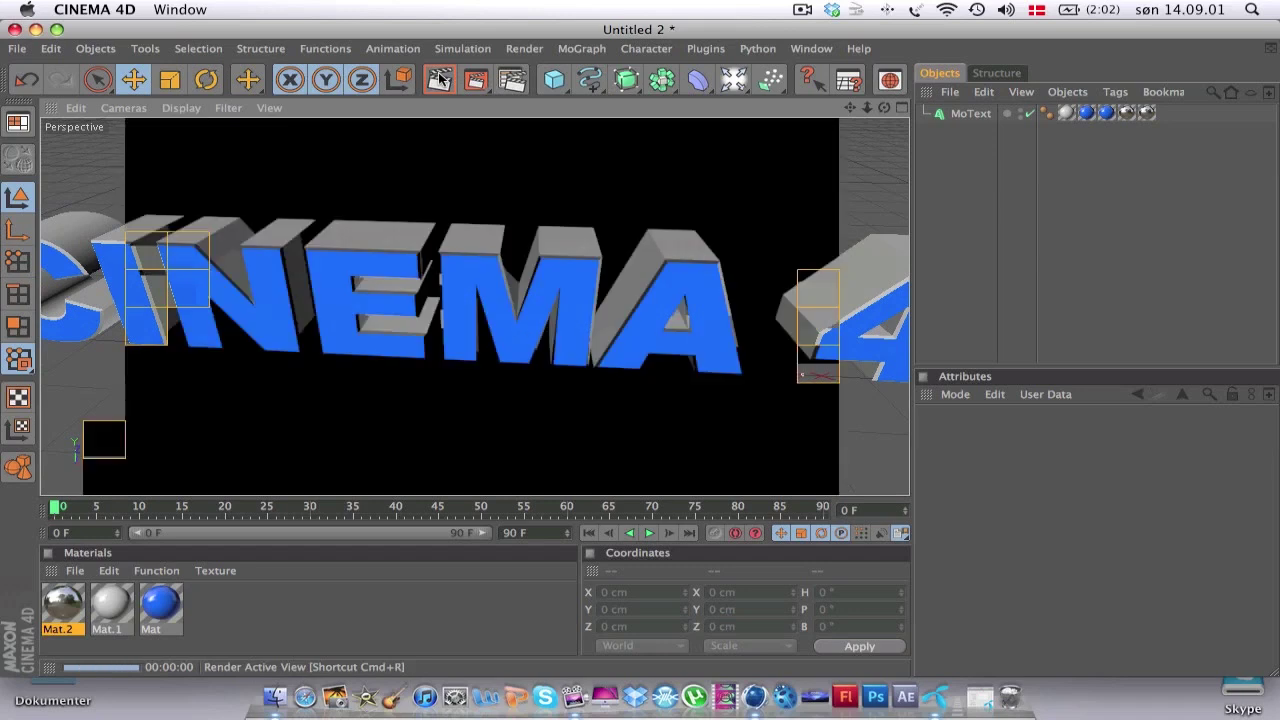
click(364, 257)
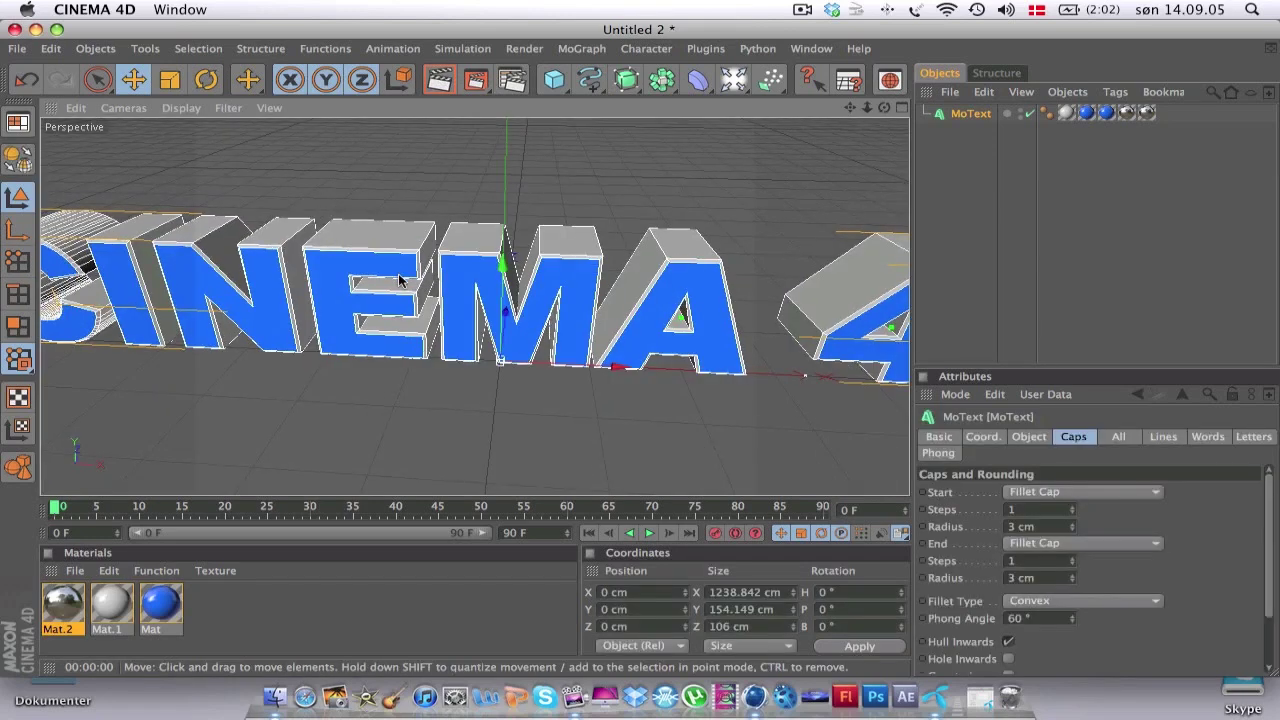
Add a Floor object and nudge it down just below the CINEMA 4D lettering.
scroll(399, 280, down, 3)
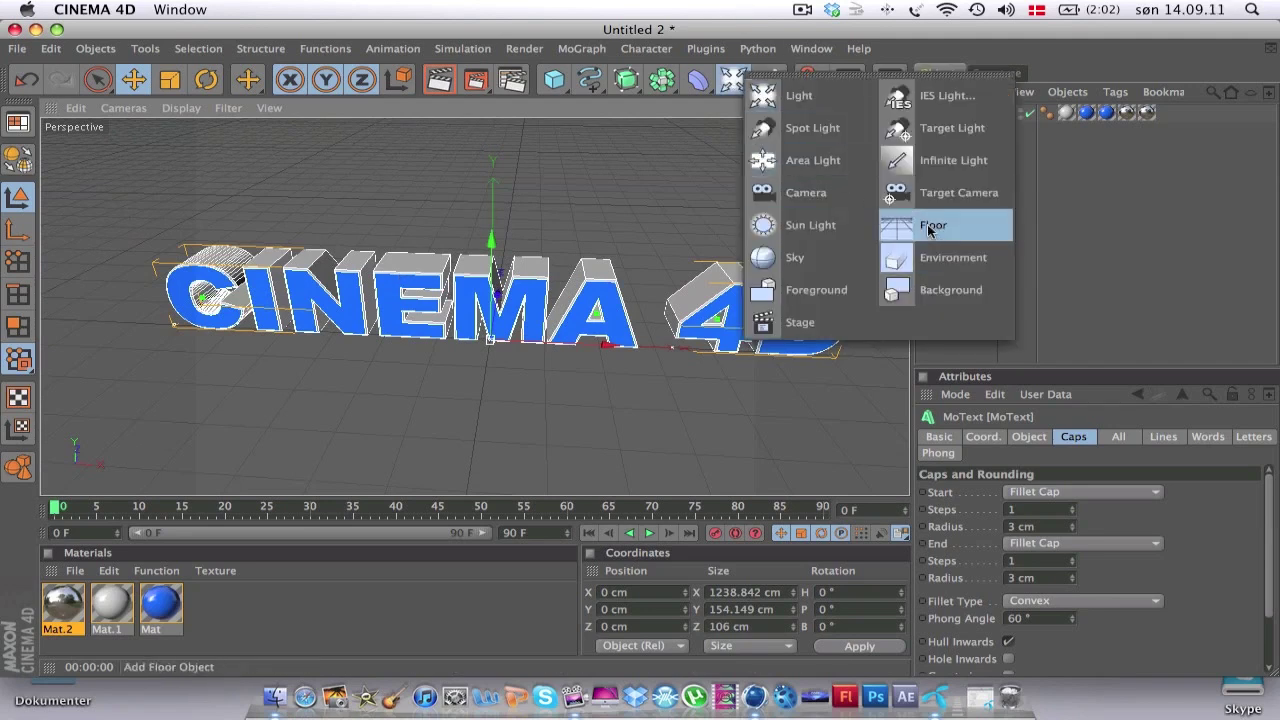
drag(733, 80, 927, 222)
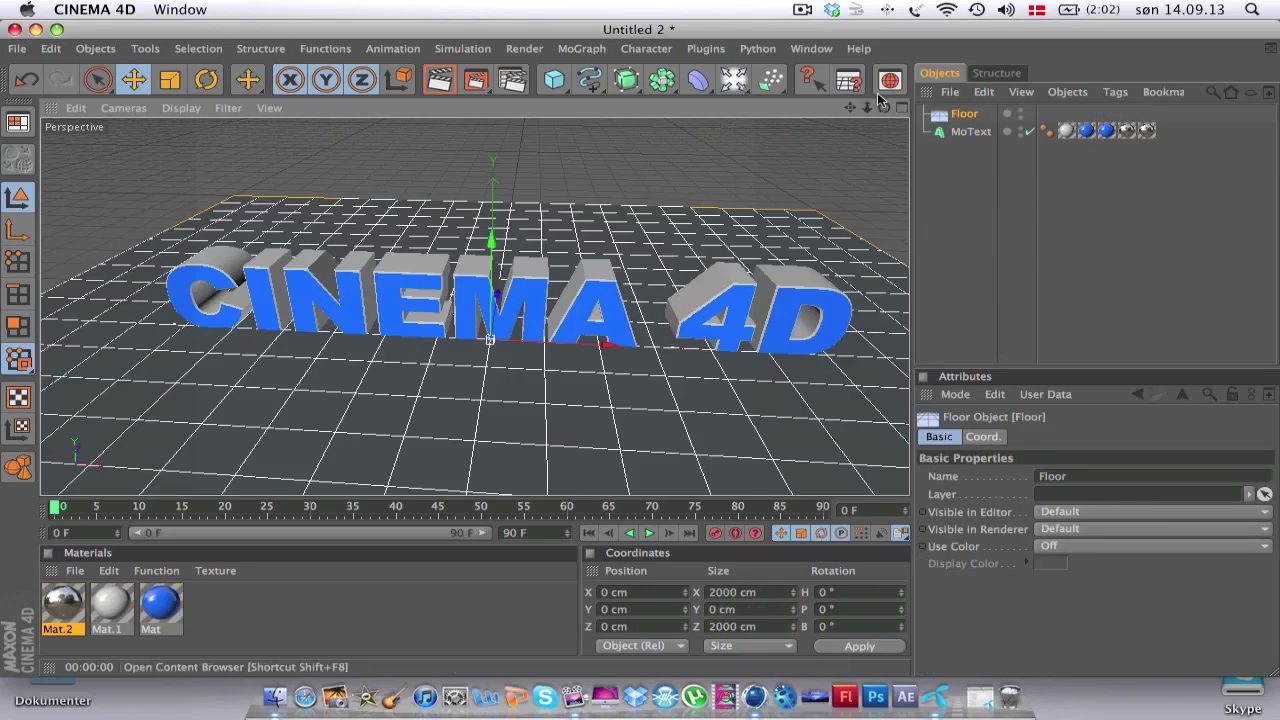
drag(884, 107, 740, 140)
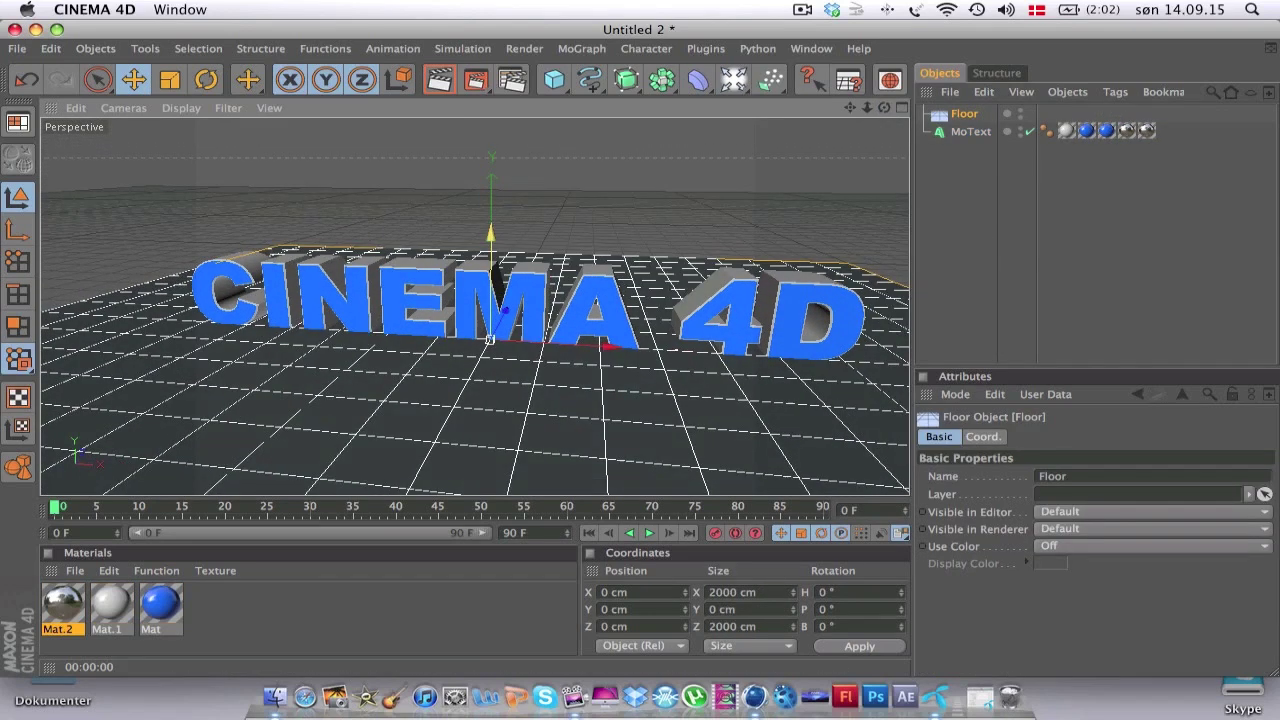
drag(491, 234, 491, 238)
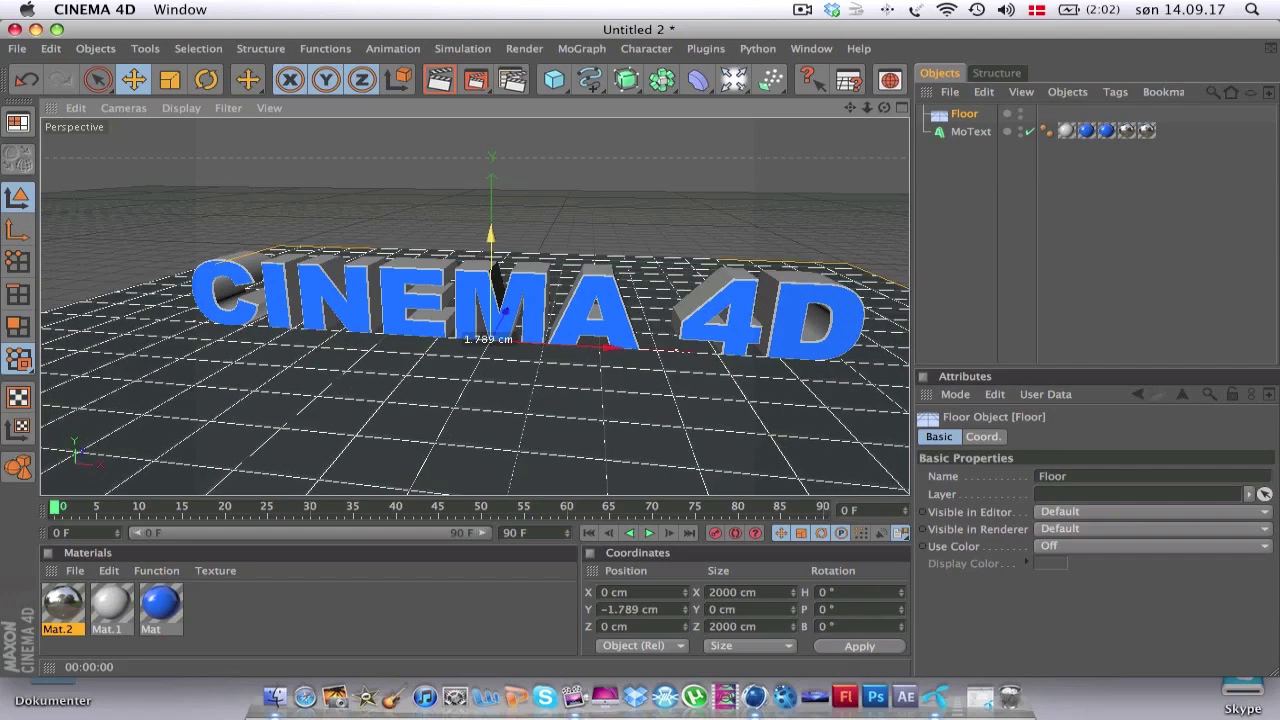
Create Mat.3 in 183 grey with specular off and drag it onto the Floor.
double_click(212, 609)
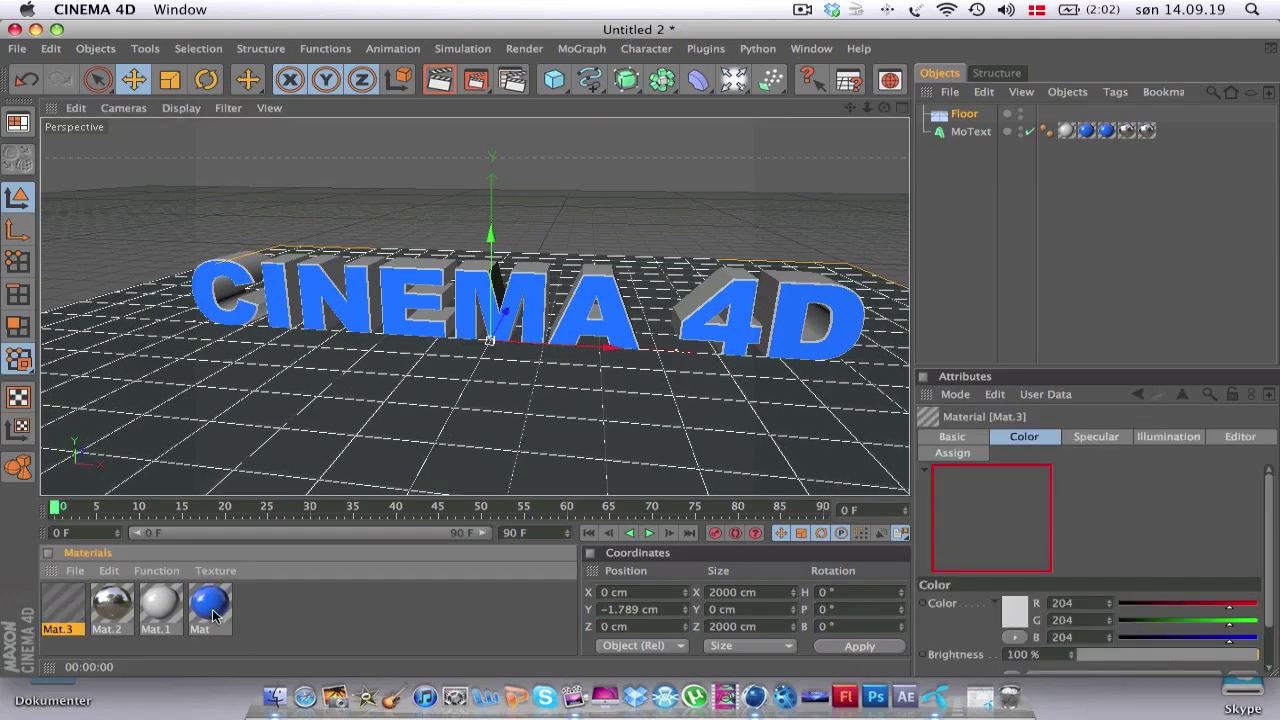
double_click(58, 610)
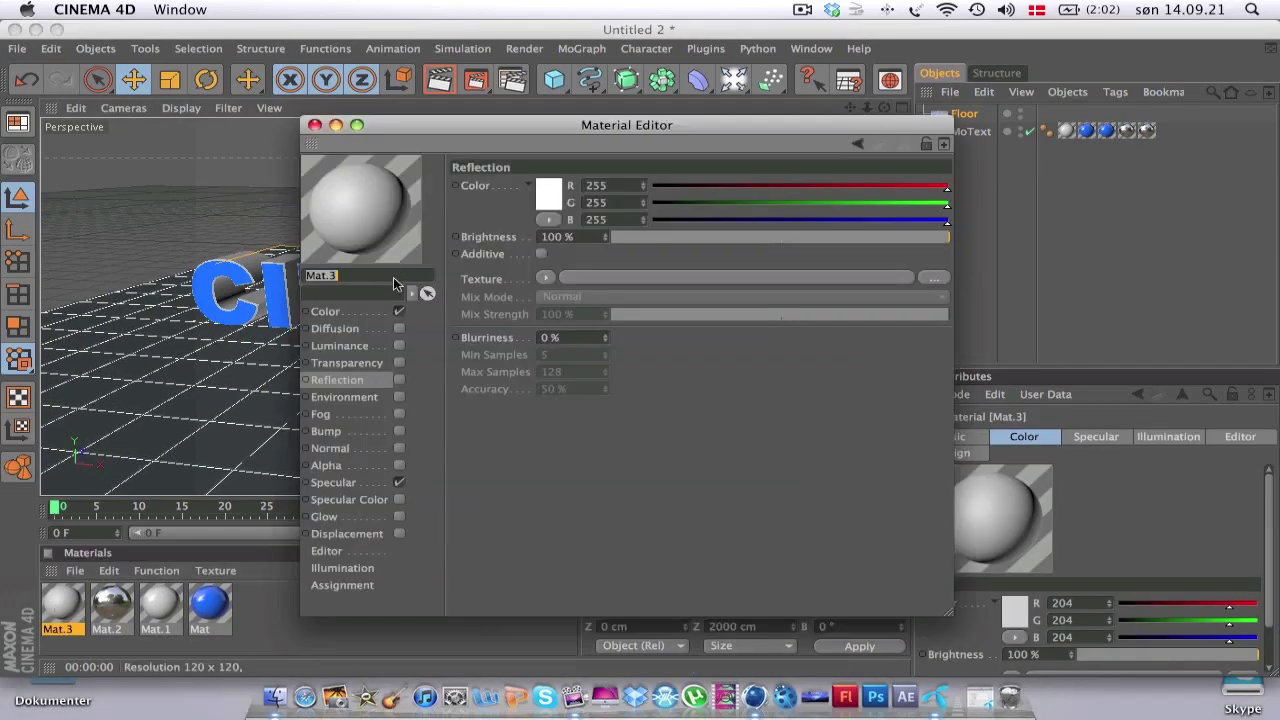
click(398, 483)
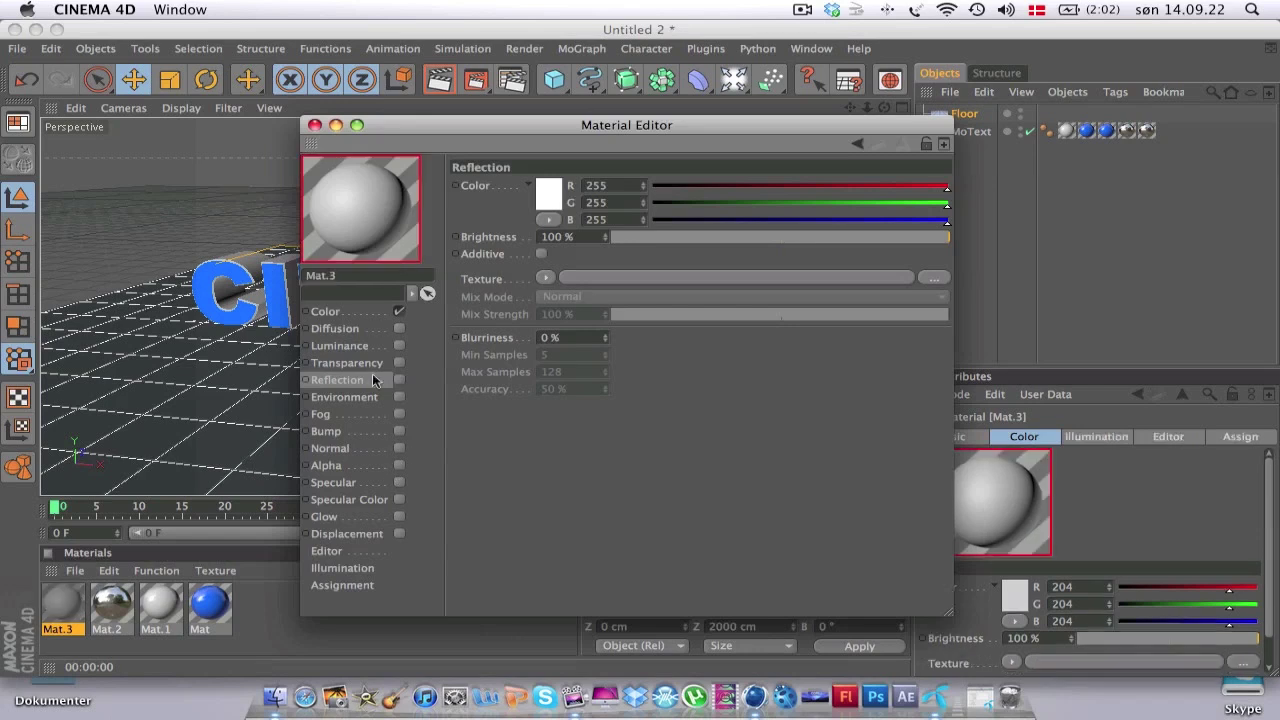
click(339, 310)
click(543, 197)
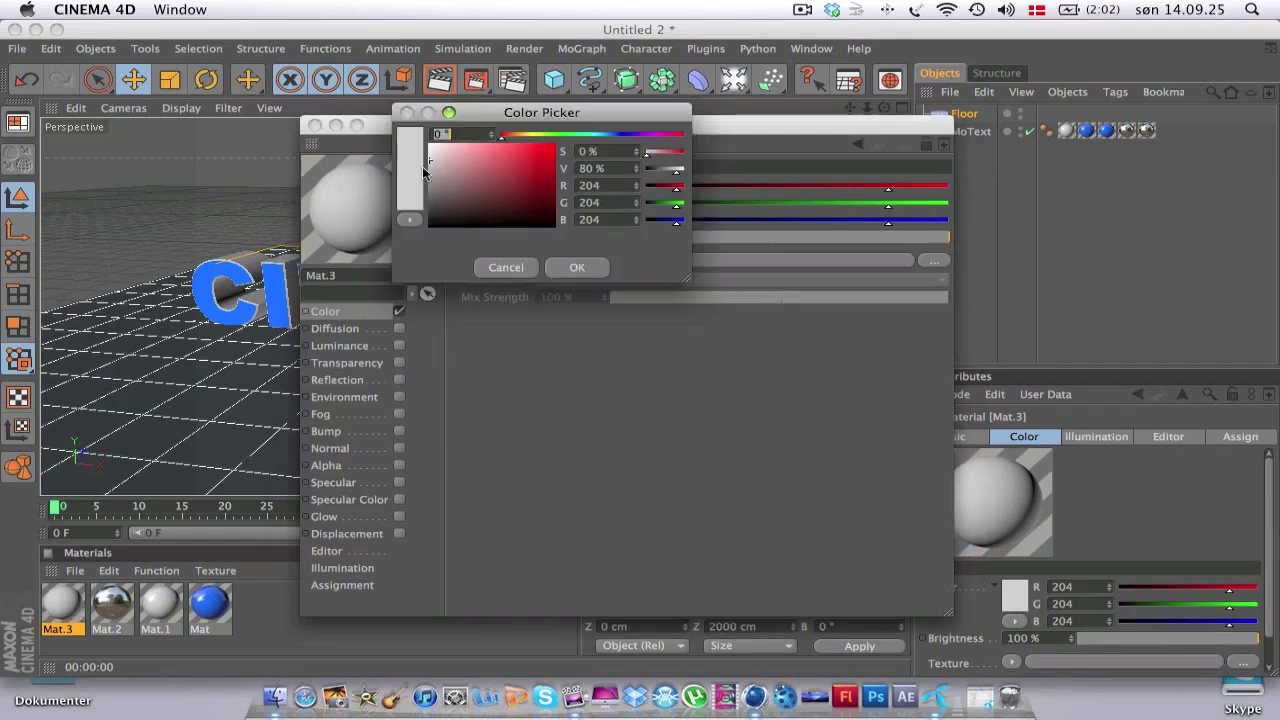
drag(431, 160, 429, 167)
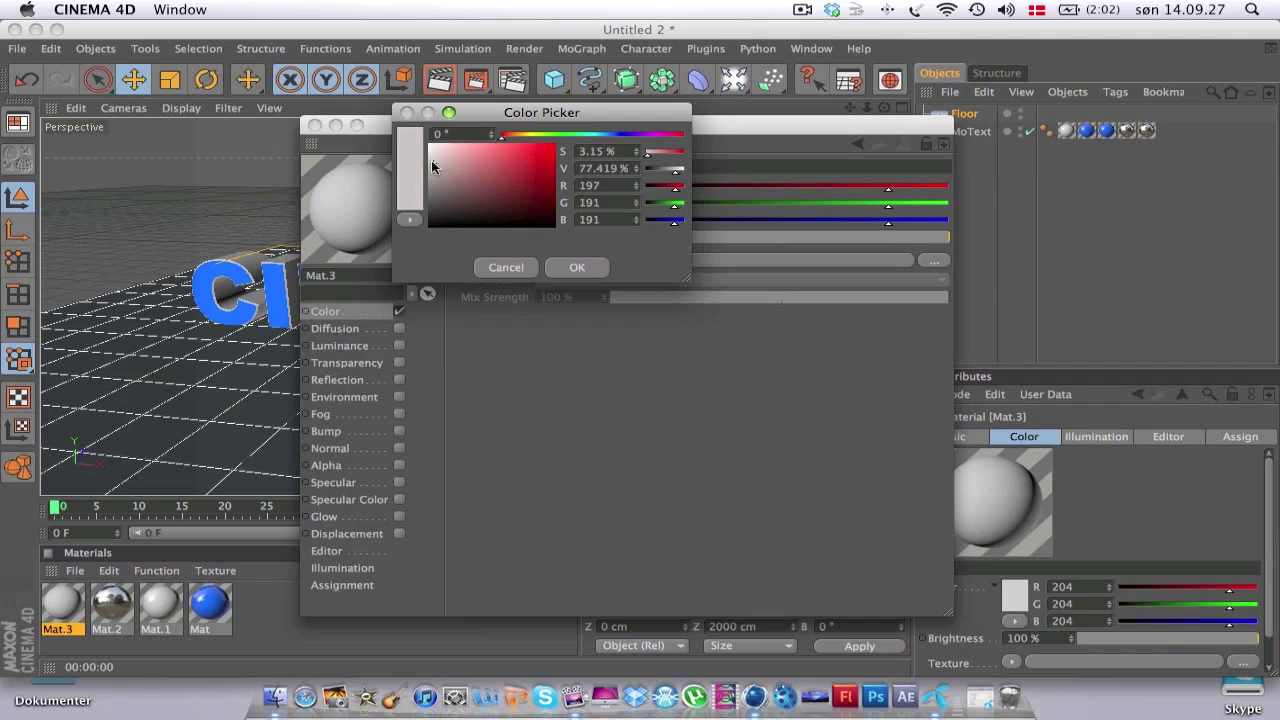
click(577, 267)
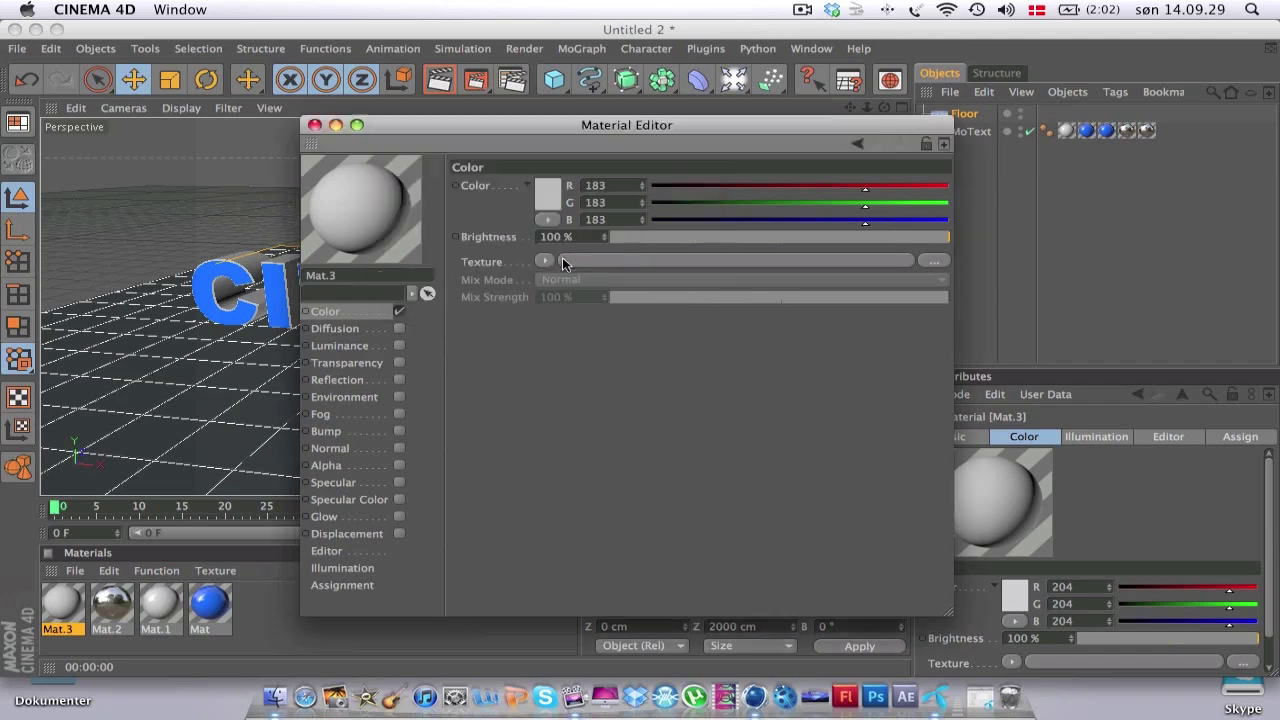
click(314, 125)
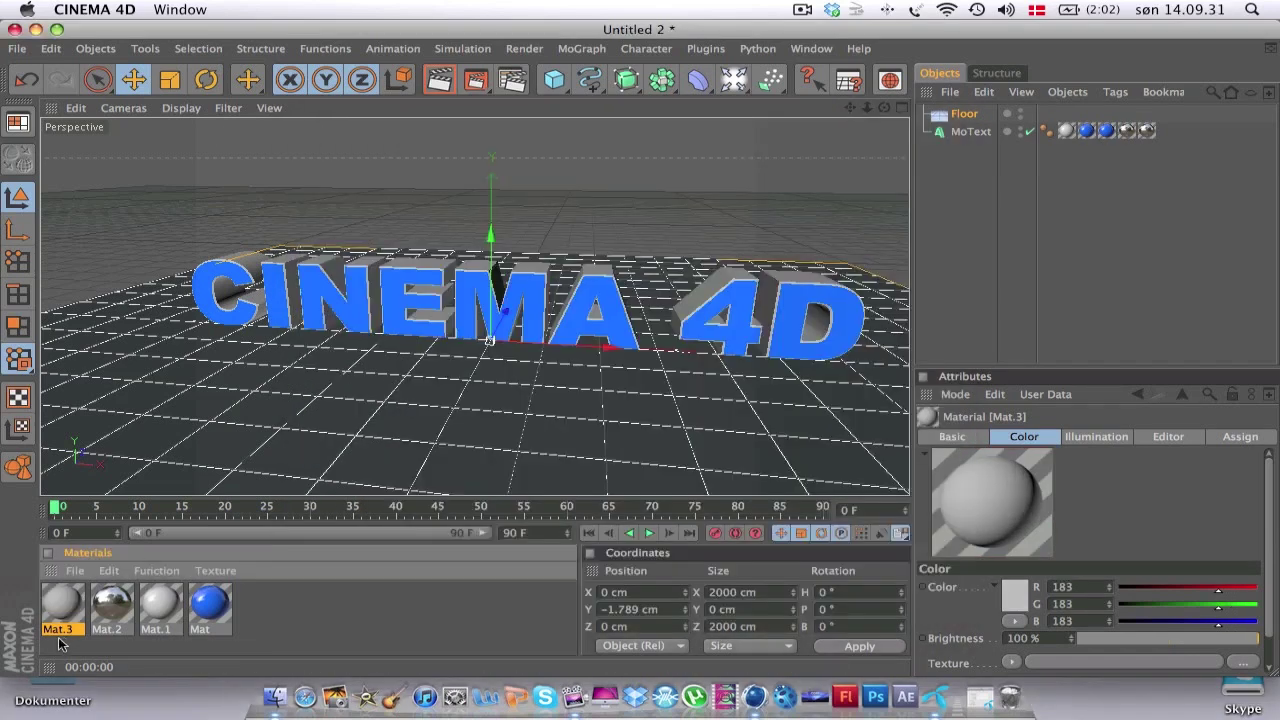
drag(153, 512, 300, 420)
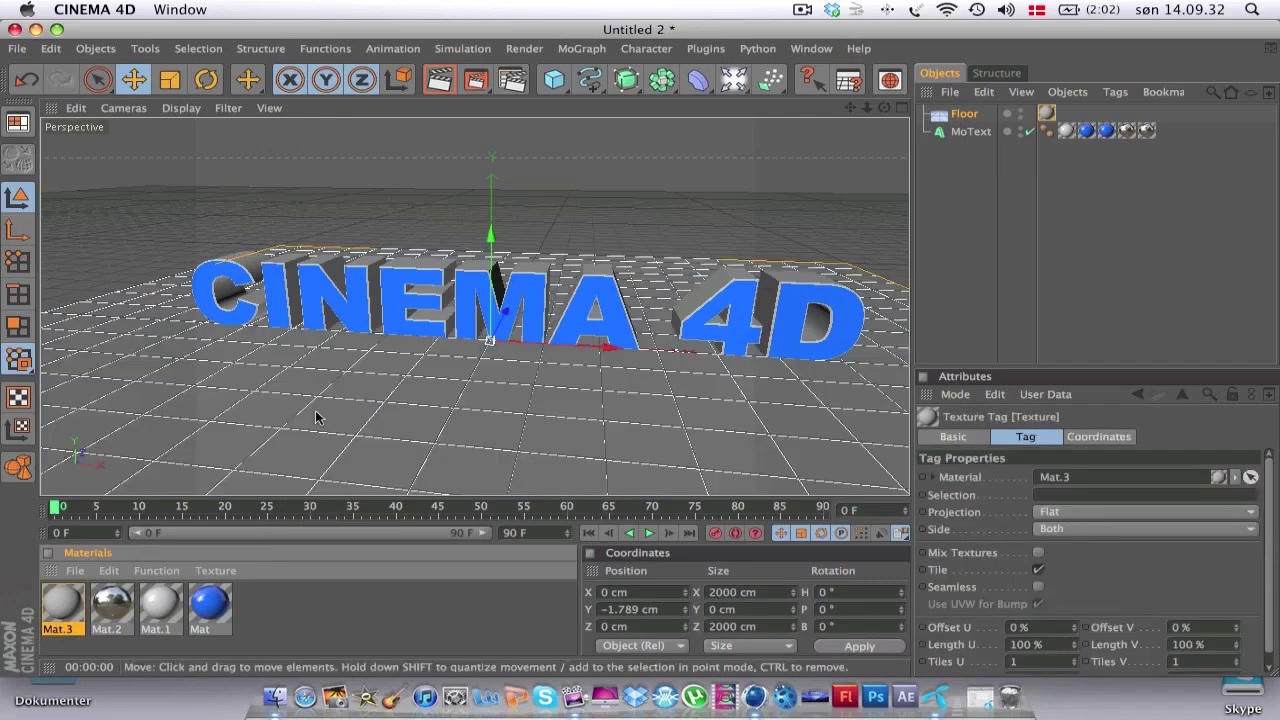
click(733, 79)
Add a Background with Mat.3, give the Floor a Compositing Background tag, and render.
click(915, 290)
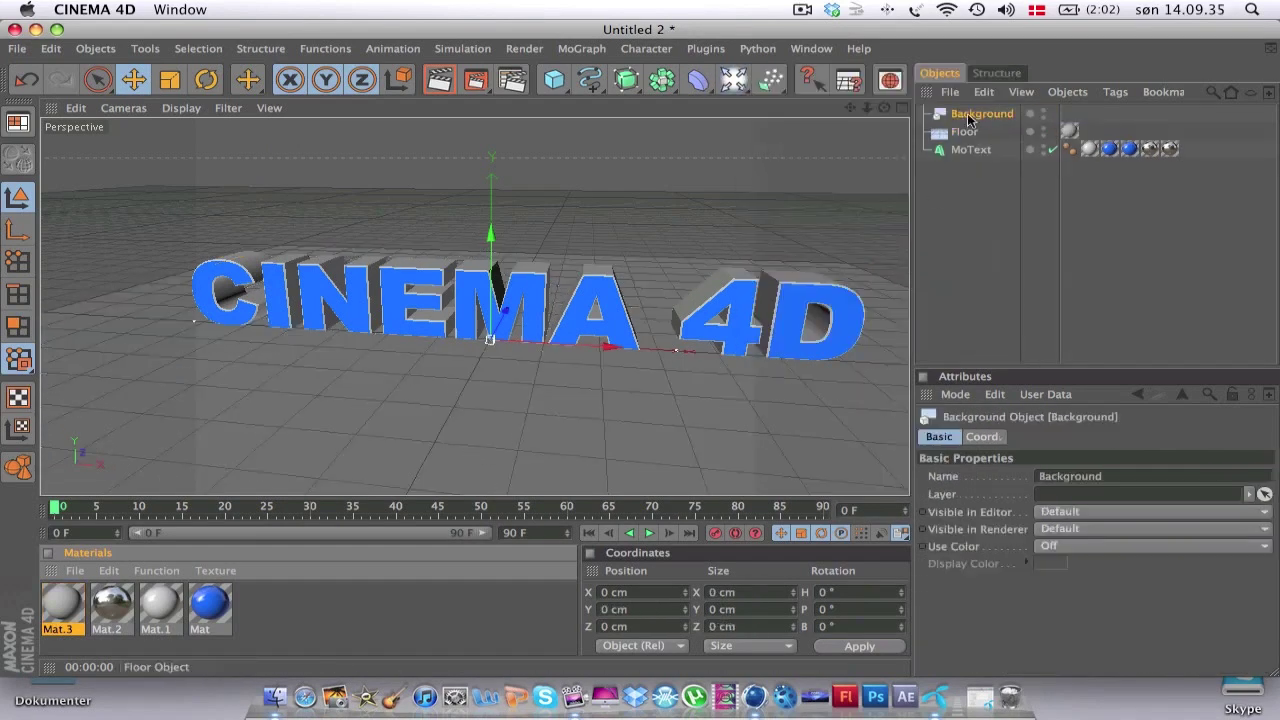
drag(60, 605, 966, 124)
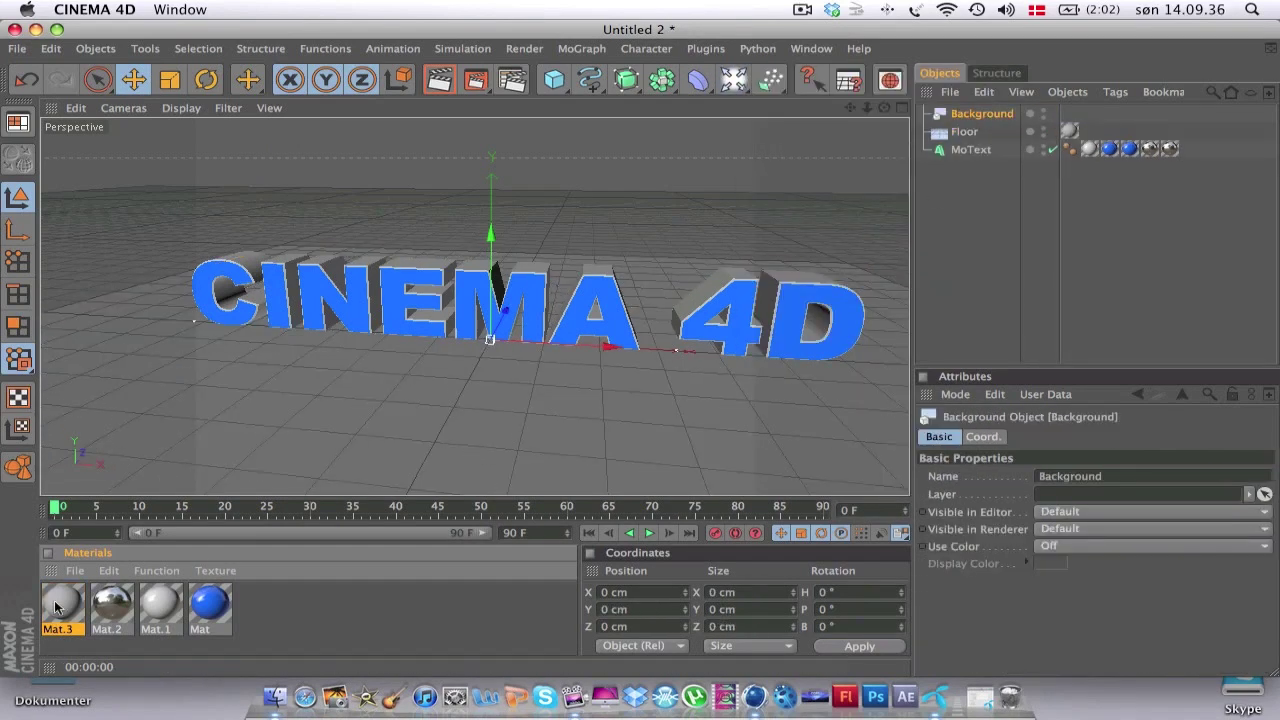
click(963, 131)
right_click(966, 131)
mouse_move(1036, 77)
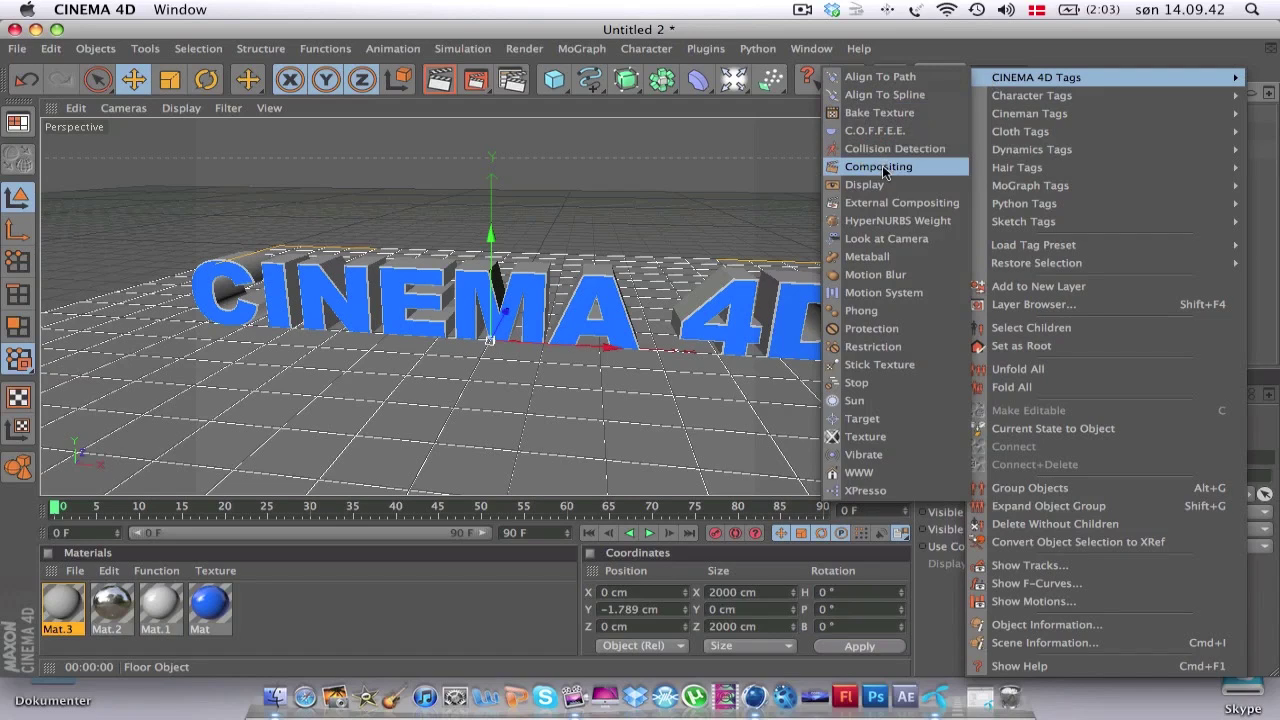
click(878, 166)
click(1208, 510)
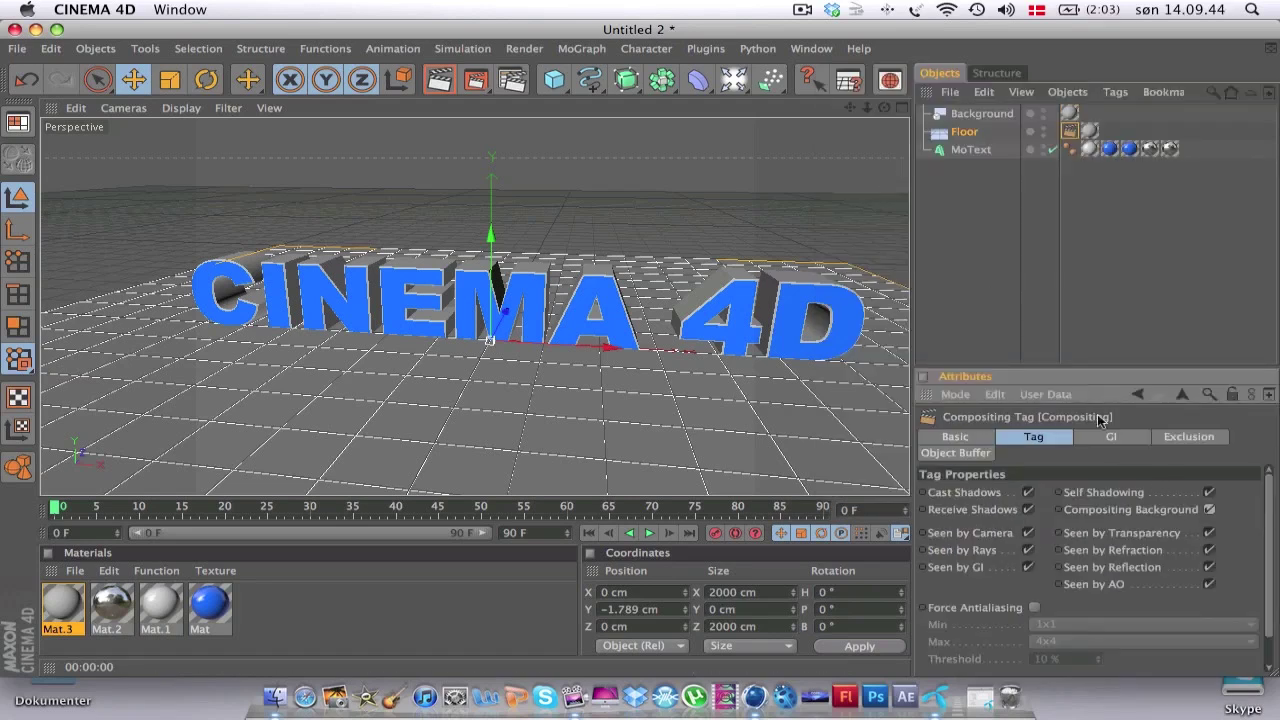
click(937, 249)
click(442, 81)
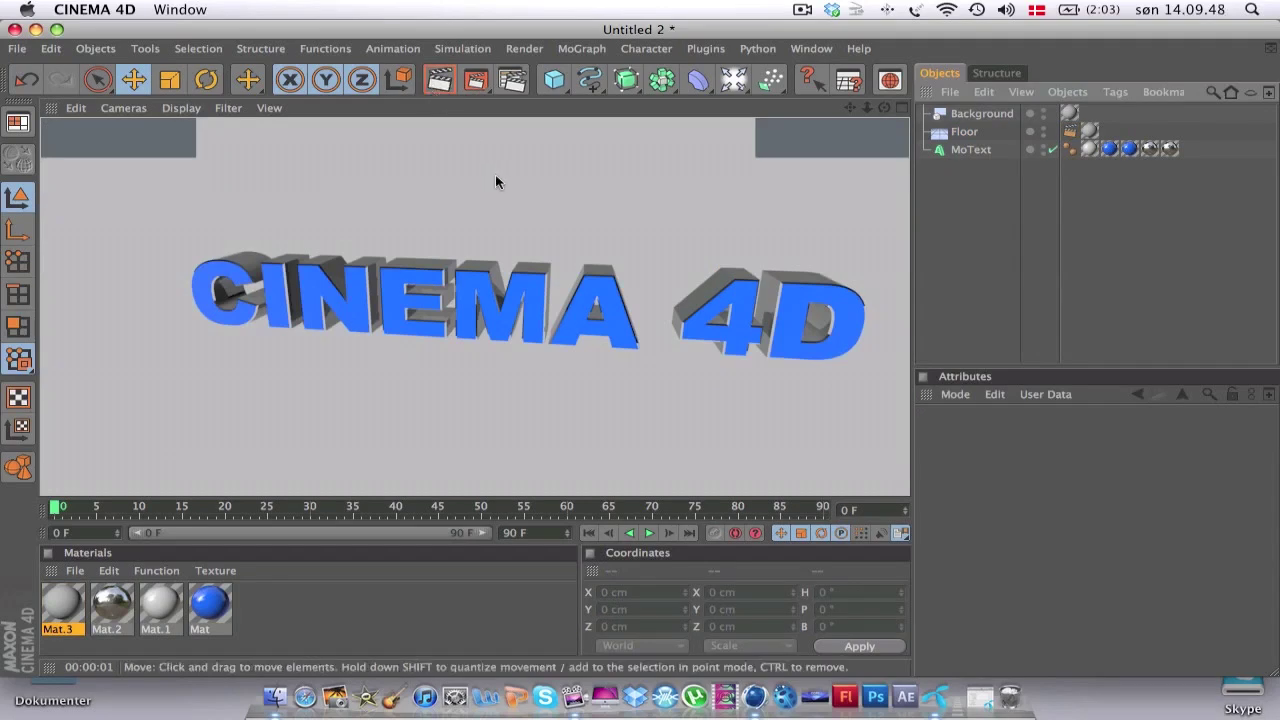
Load the OverHead Softbox and Softbox light presets from the Content Browser.
click(524, 382)
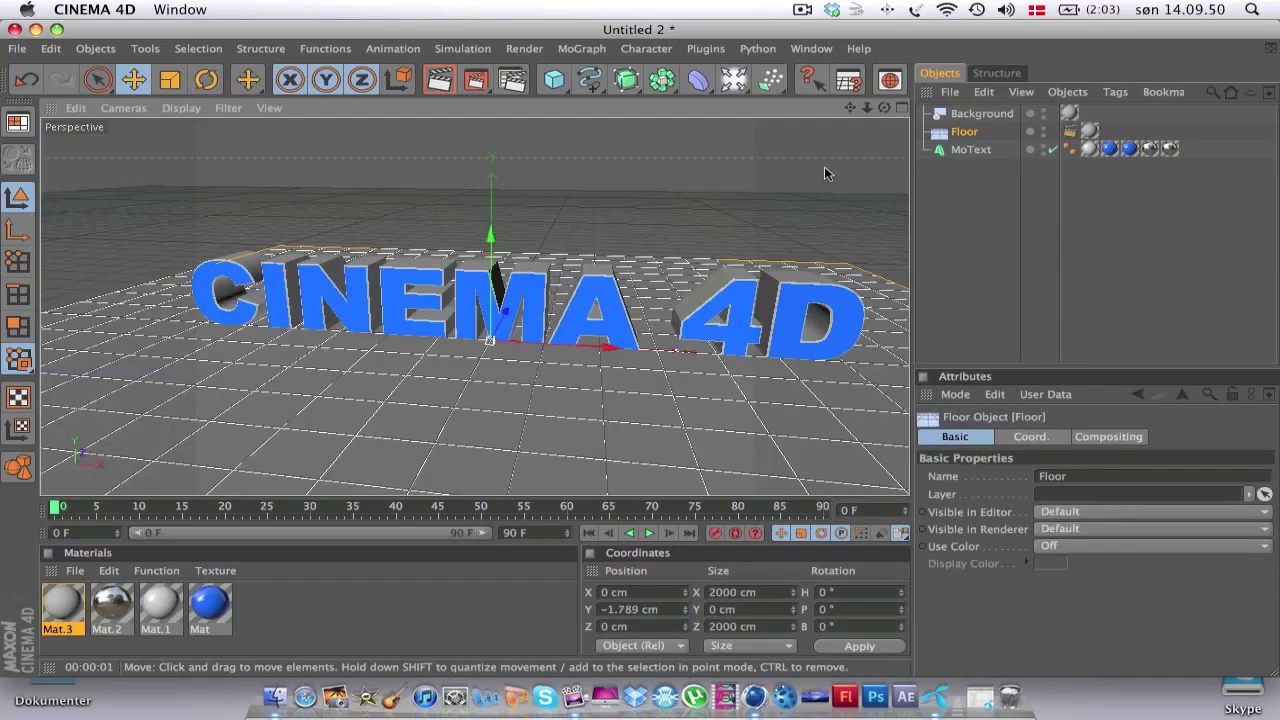
mouse_move(849, 107)
mouse_down()
mouse_move(825, 130)
mouse_move(891, 85)
mouse_up()
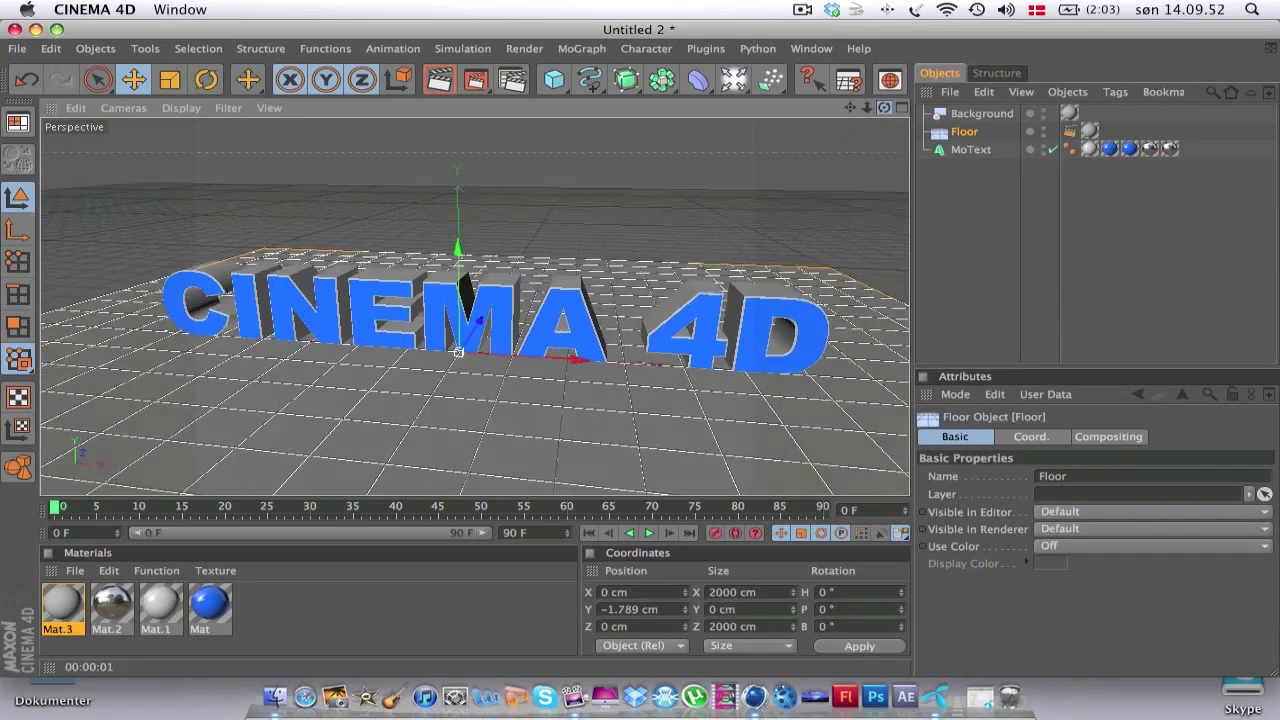
click(891, 85)
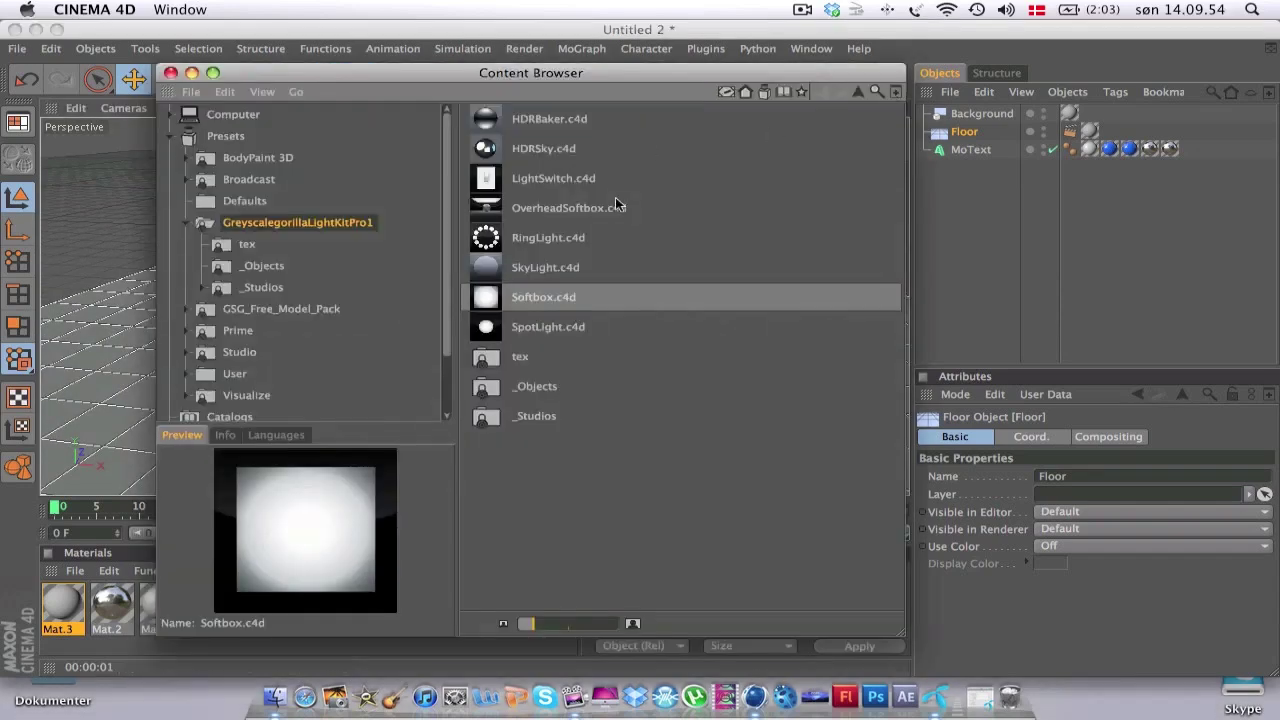
double_click(563, 207)
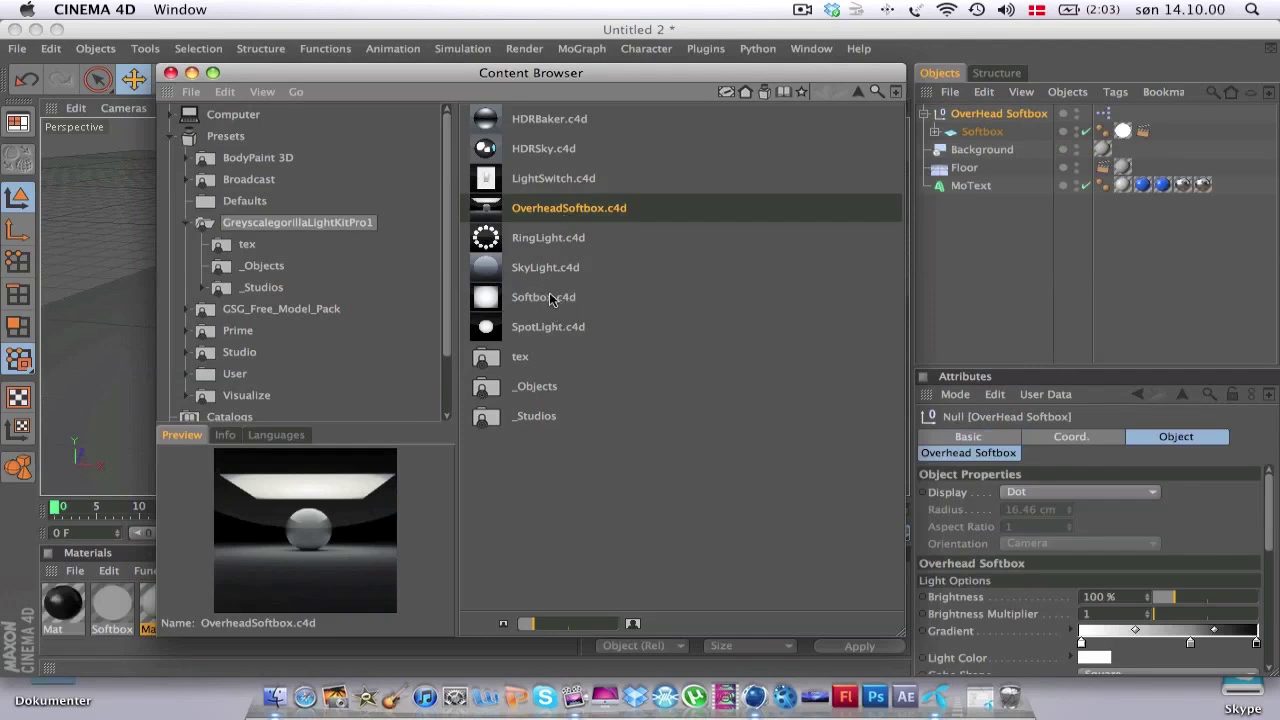
double_click(527, 296)
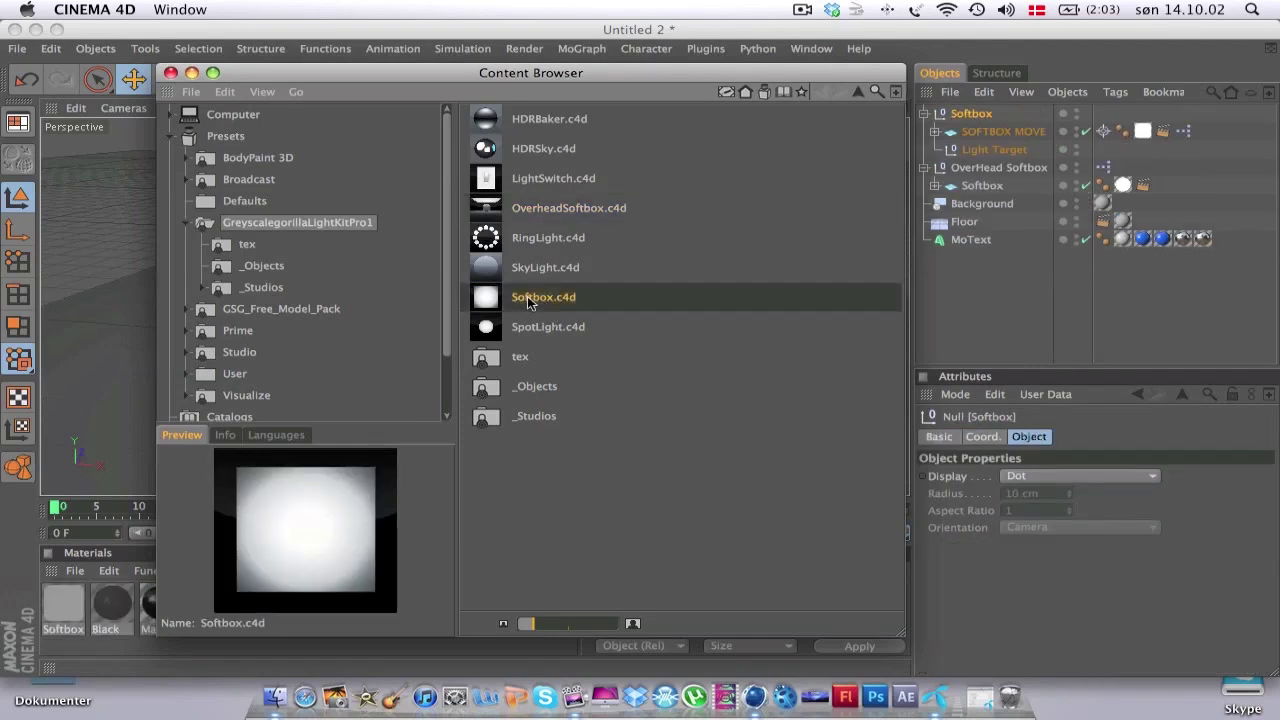
click(171, 73)
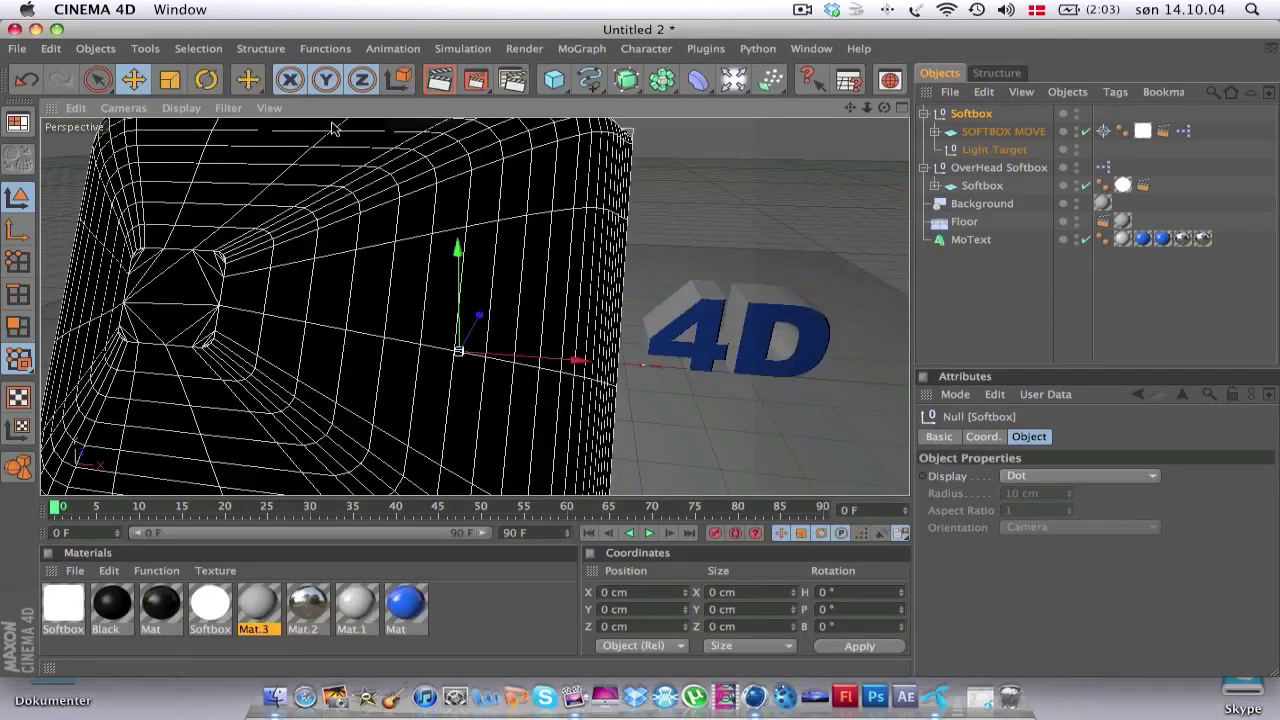
Move the softbox along Z to about -792 cm and preview-render the scene.
drag(458, 350, 592, 277)
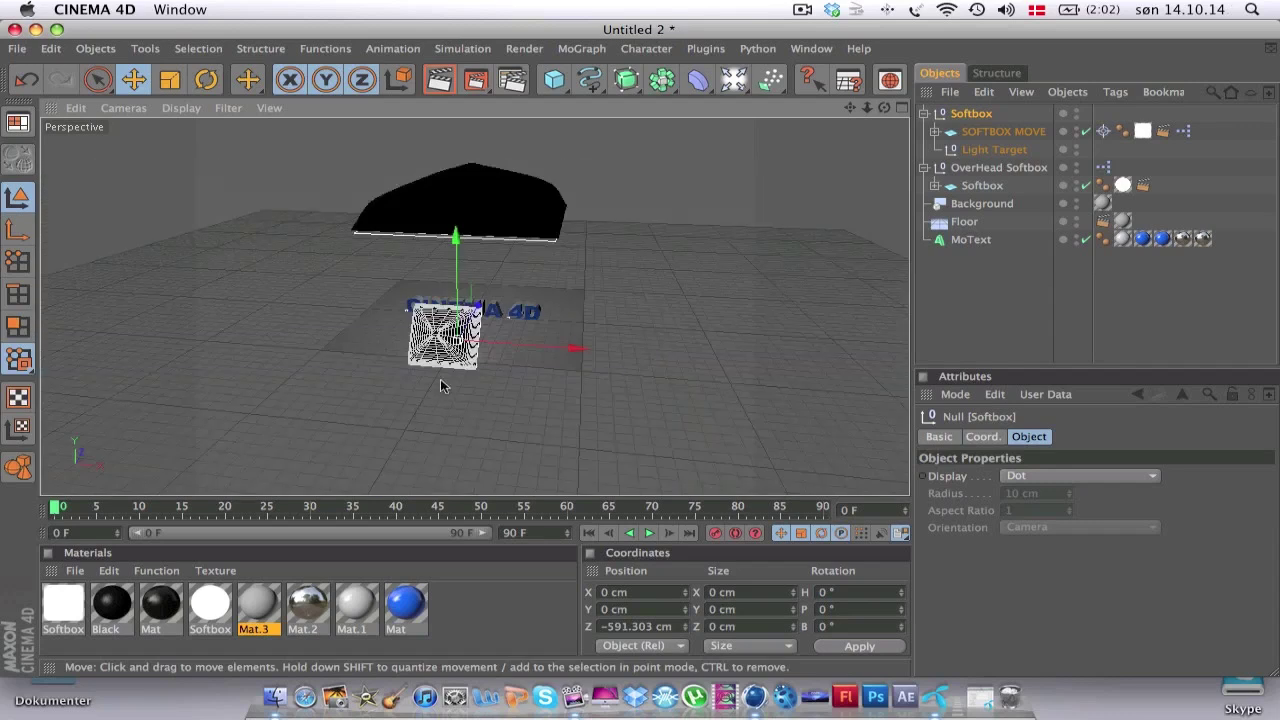
drag(476, 312, 500, 302)
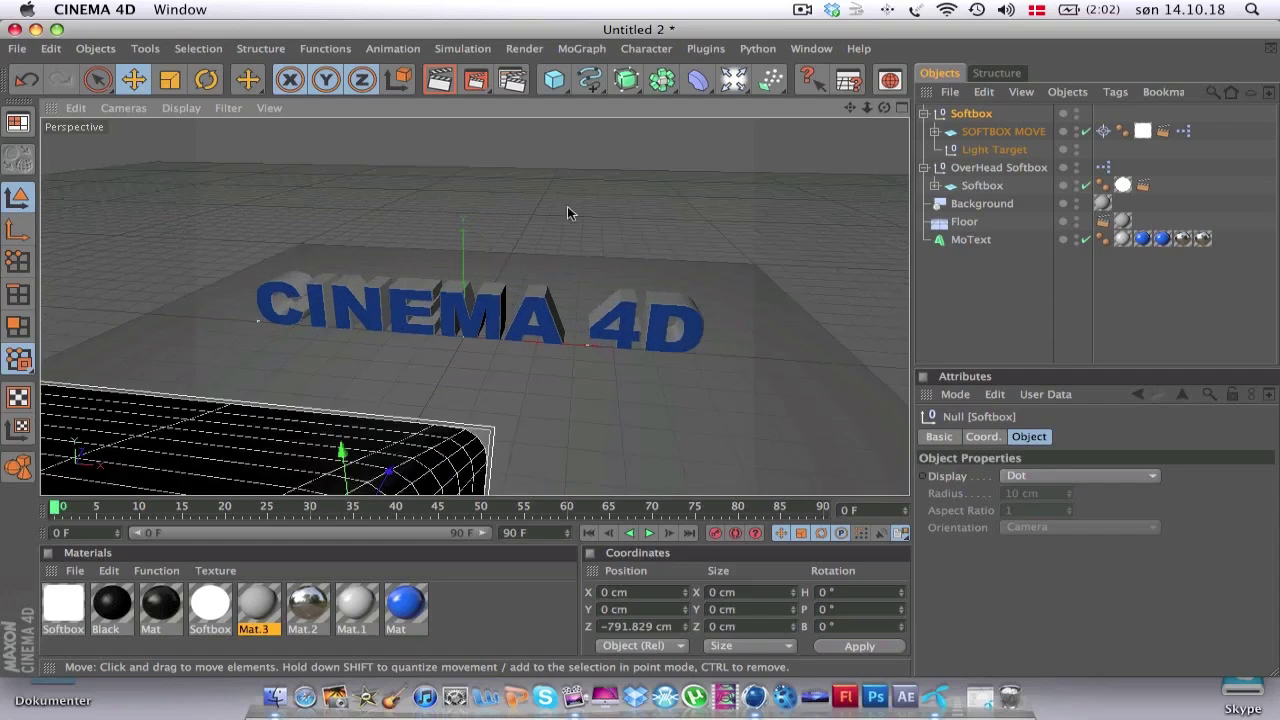
click(802, 10)
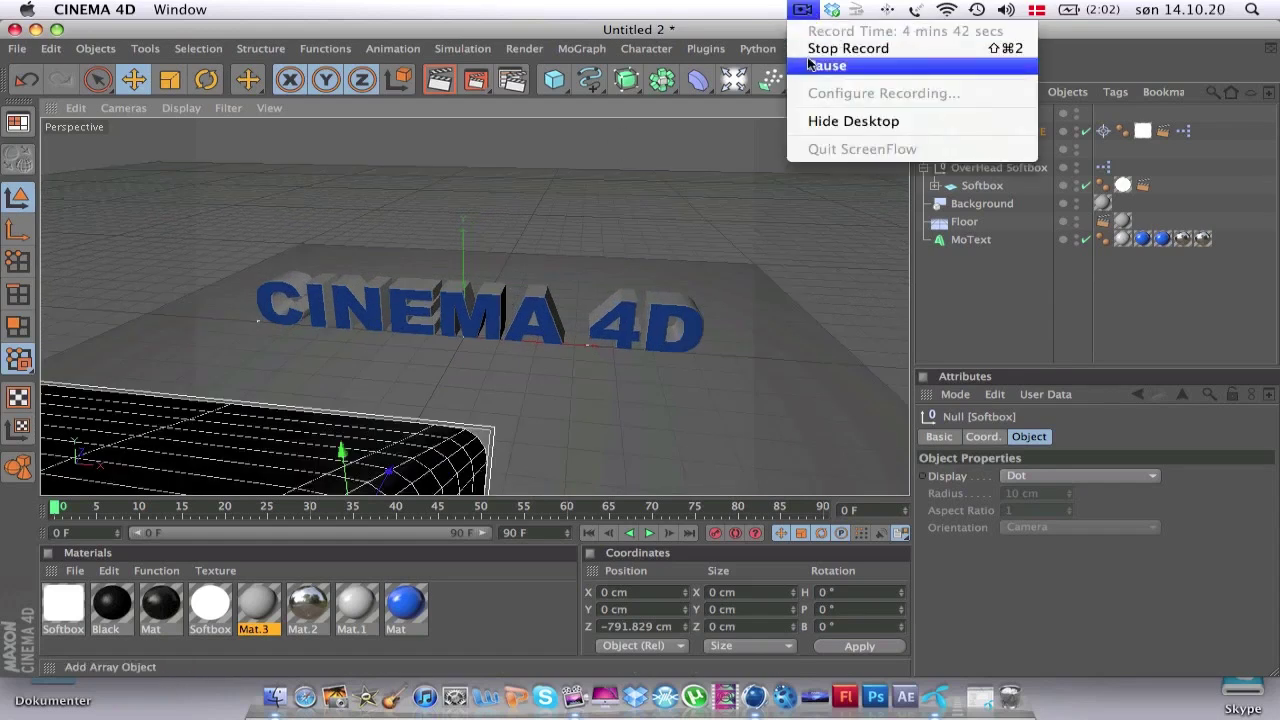
click(812, 48)
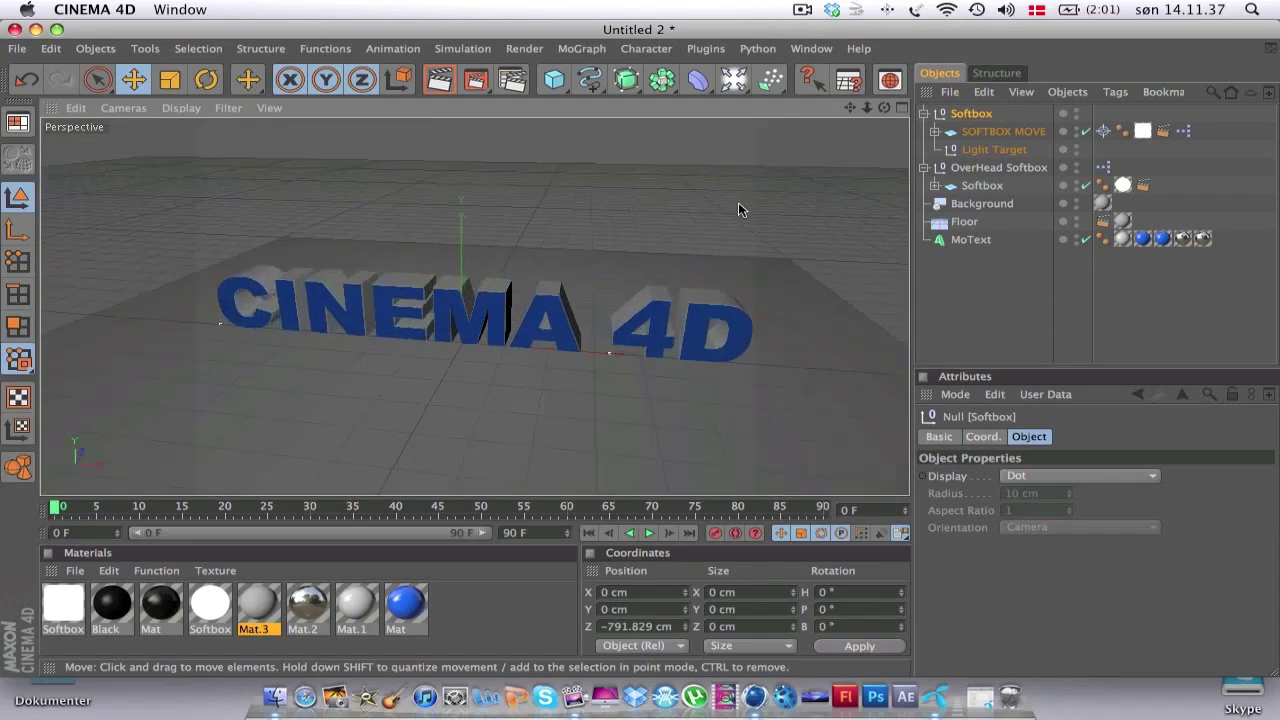
click(436, 82)
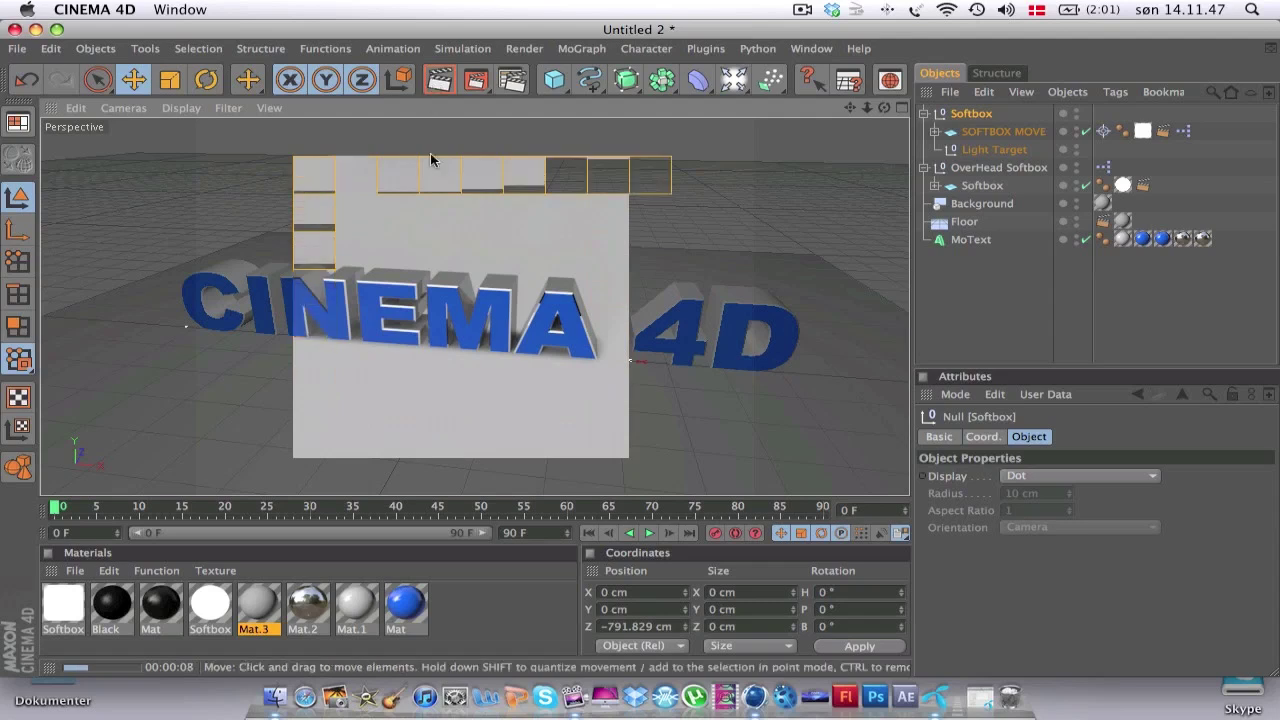
Brighten Mat.1's colour from 216 to 241 grey and preview-render the lettering.
click(464, 385)
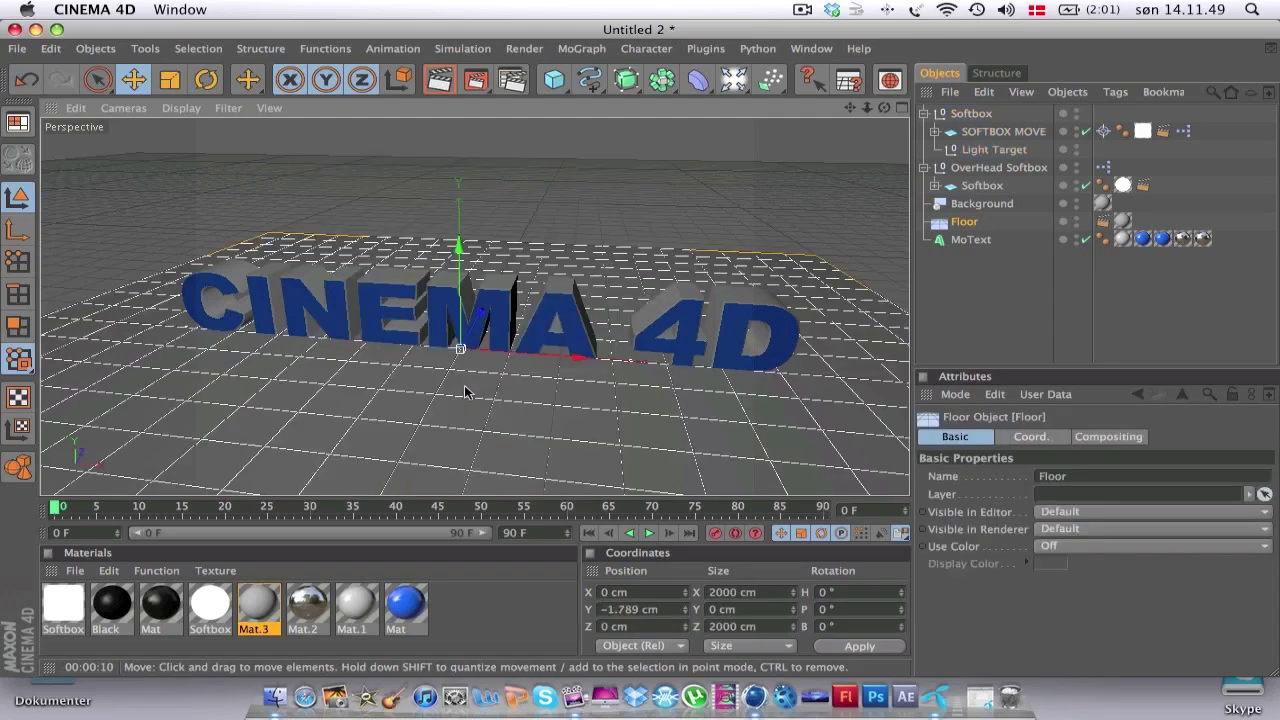
double_click(354, 602)
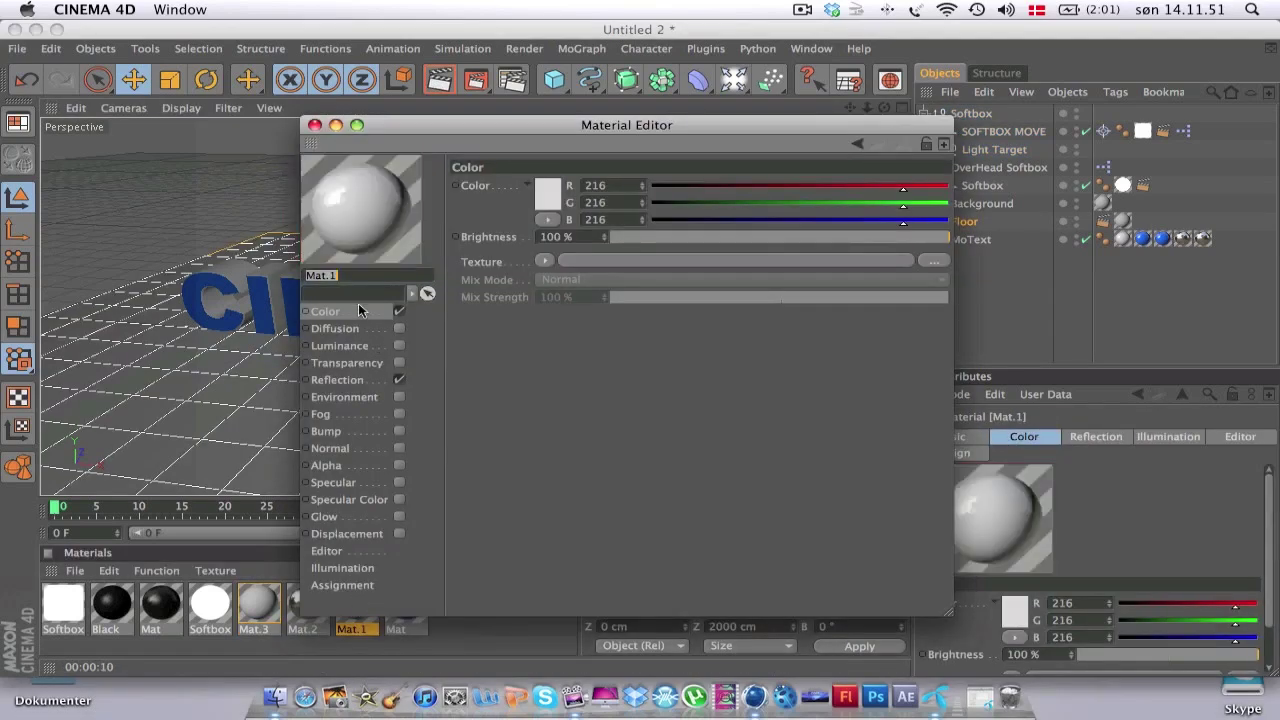
click(540, 203)
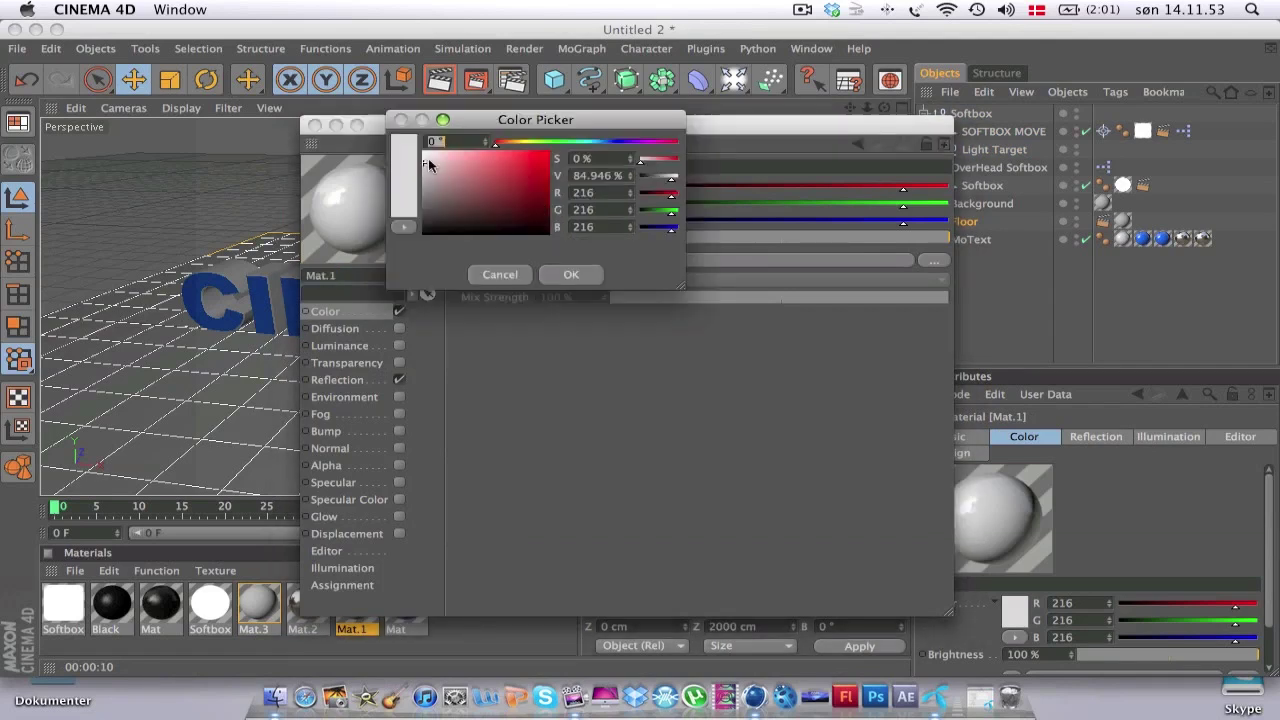
drag(421, 160, 420, 156)
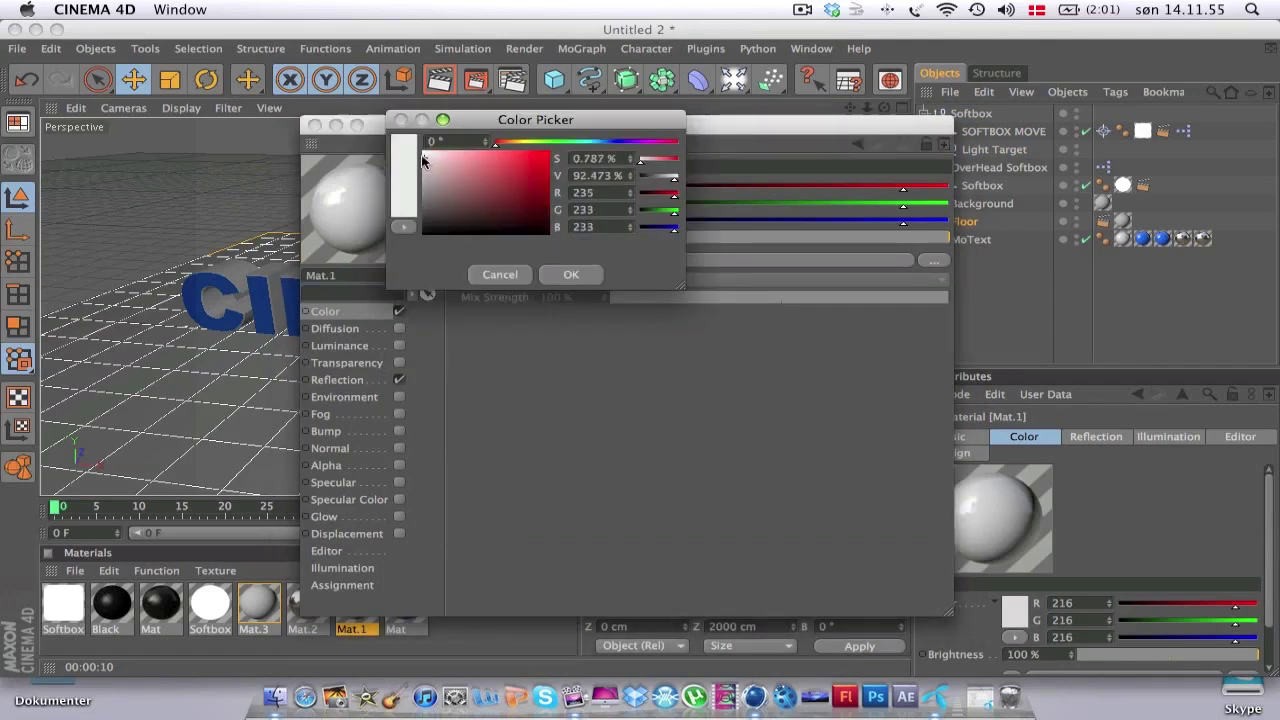
click(545, 272)
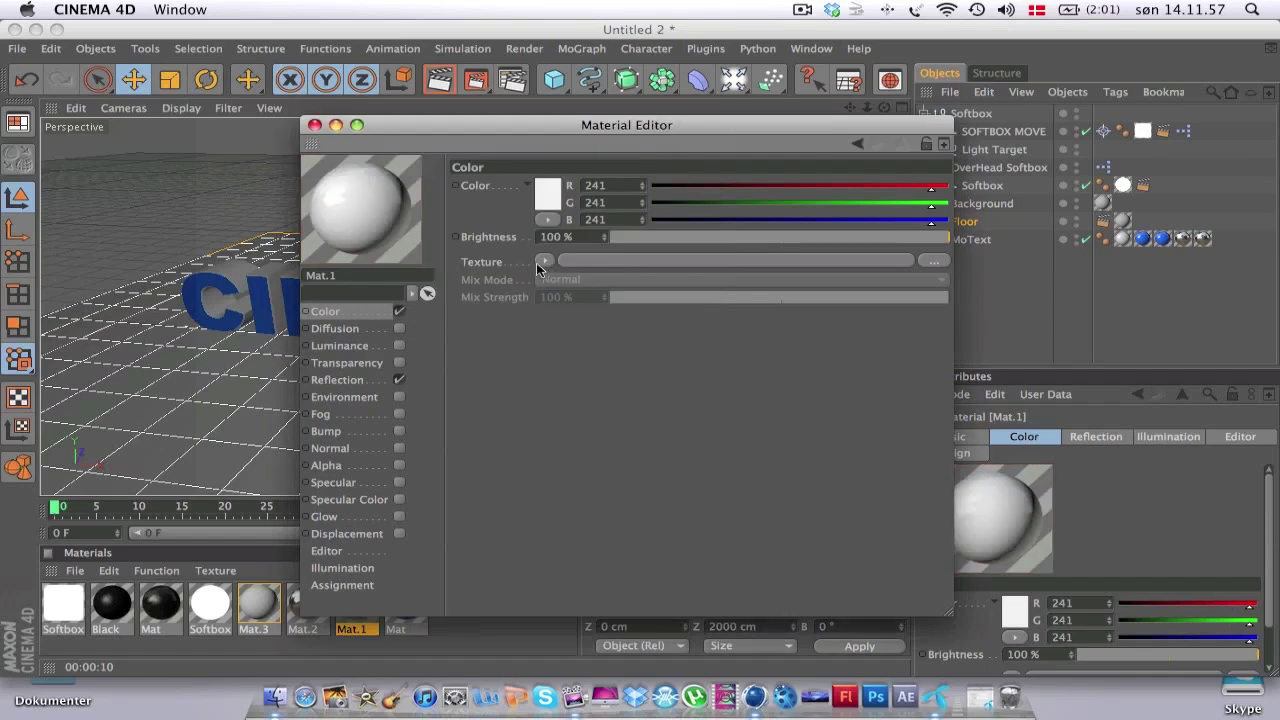
click(314, 124)
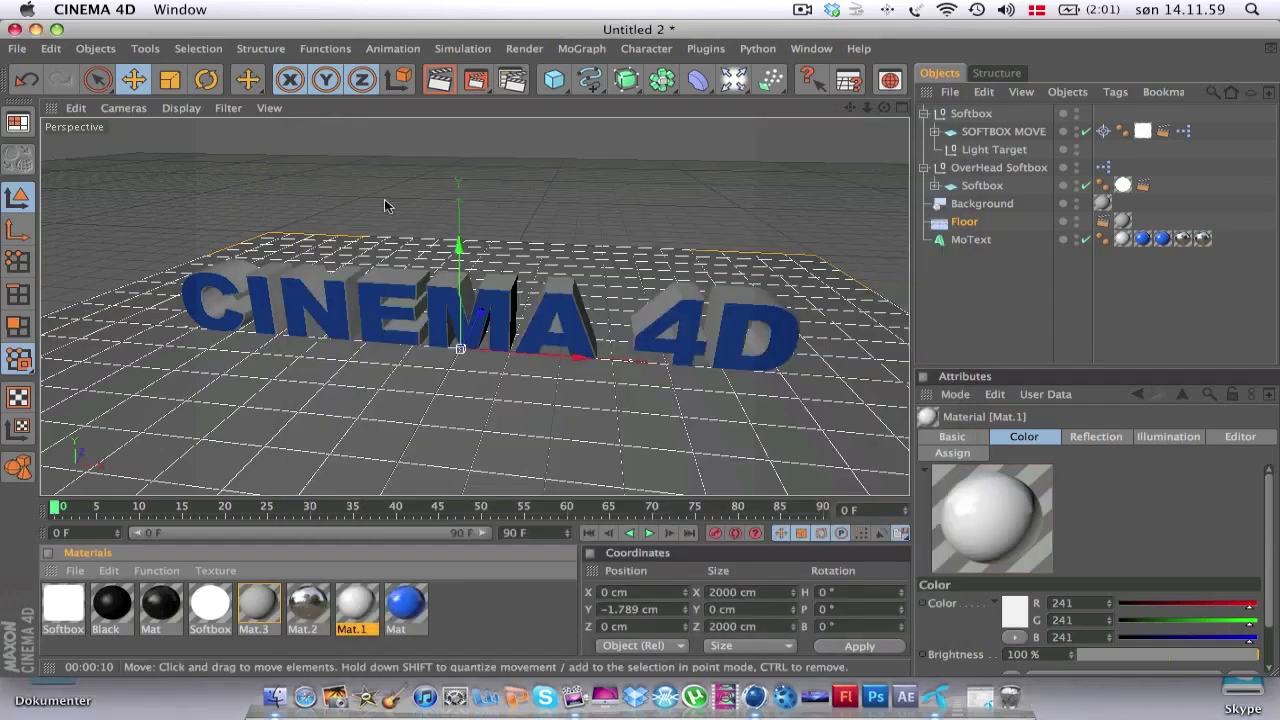
click(444, 88)
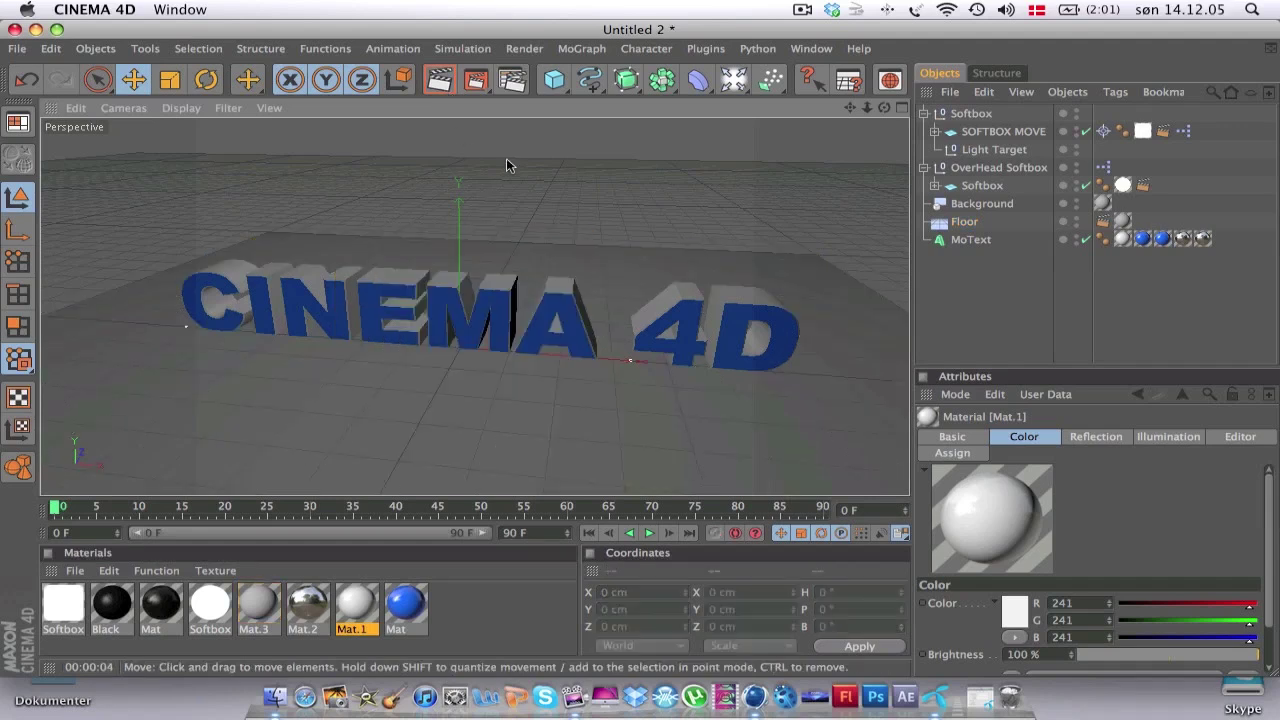
Load the 'ONLY USE THIS ONE' render preset and review its ambient occlusion and GI settings.
click(512, 88)
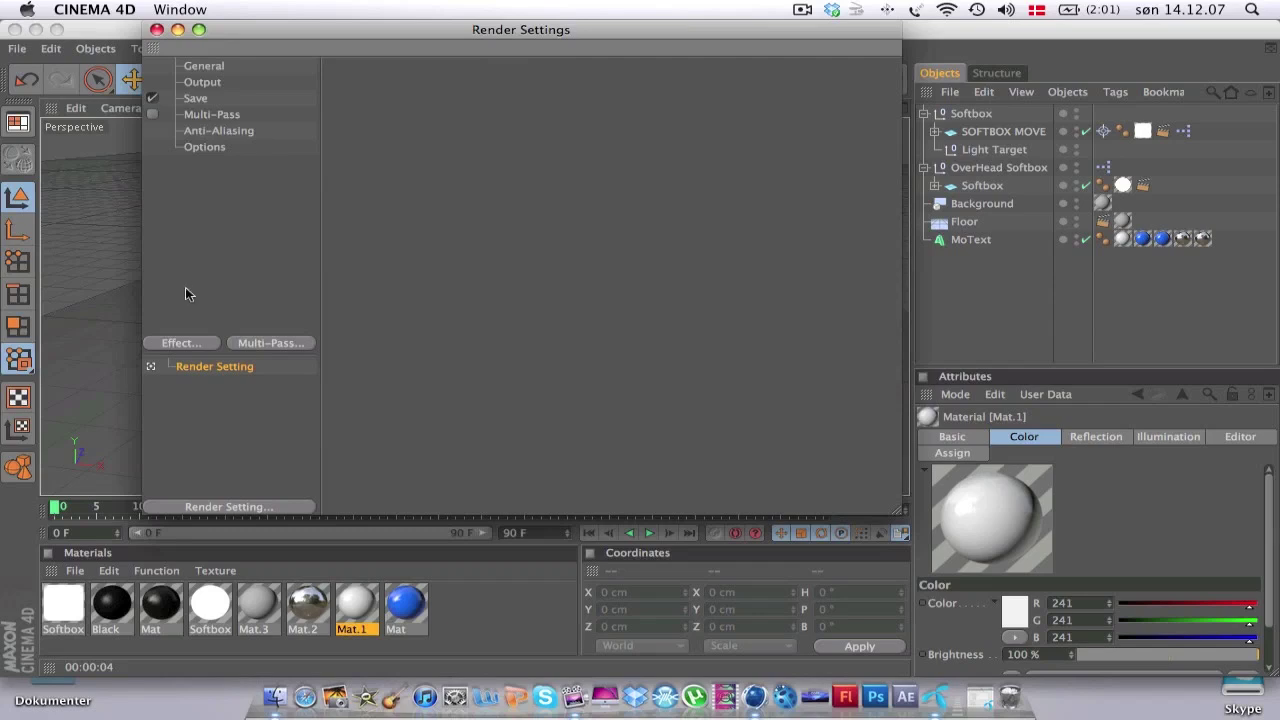
click(231, 500)
mouse_move(374, 648)
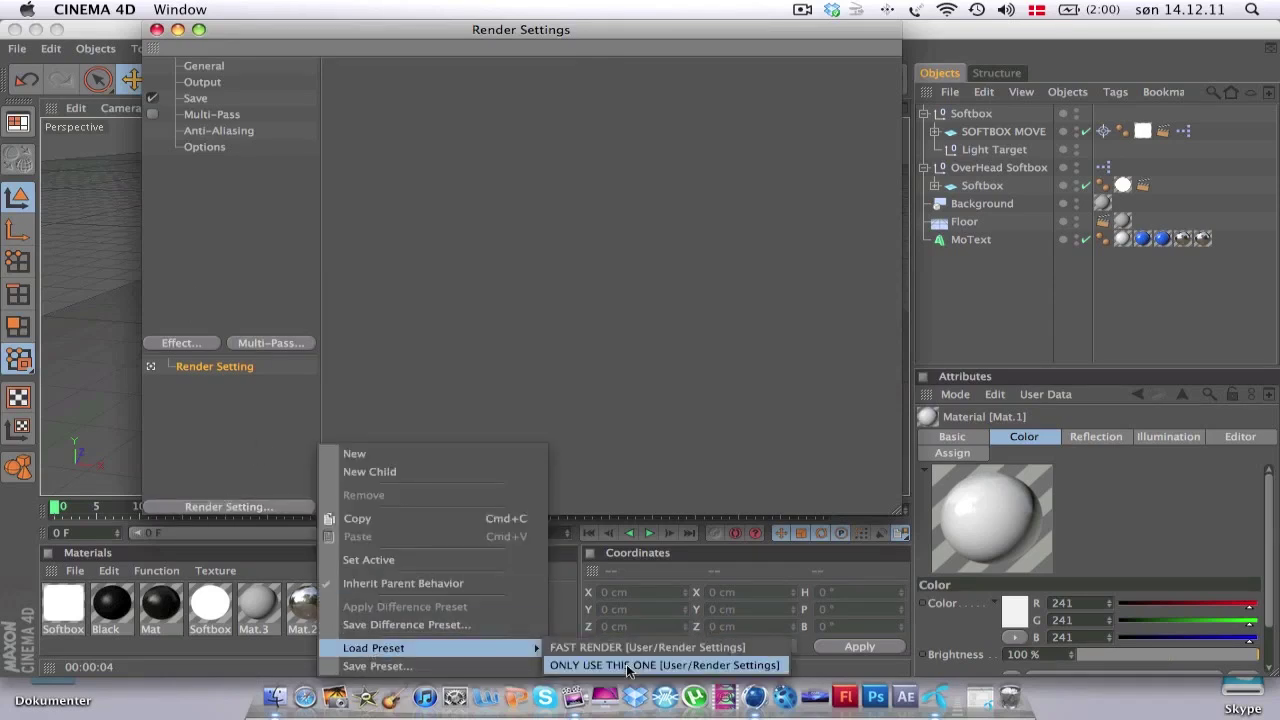
click(630, 665)
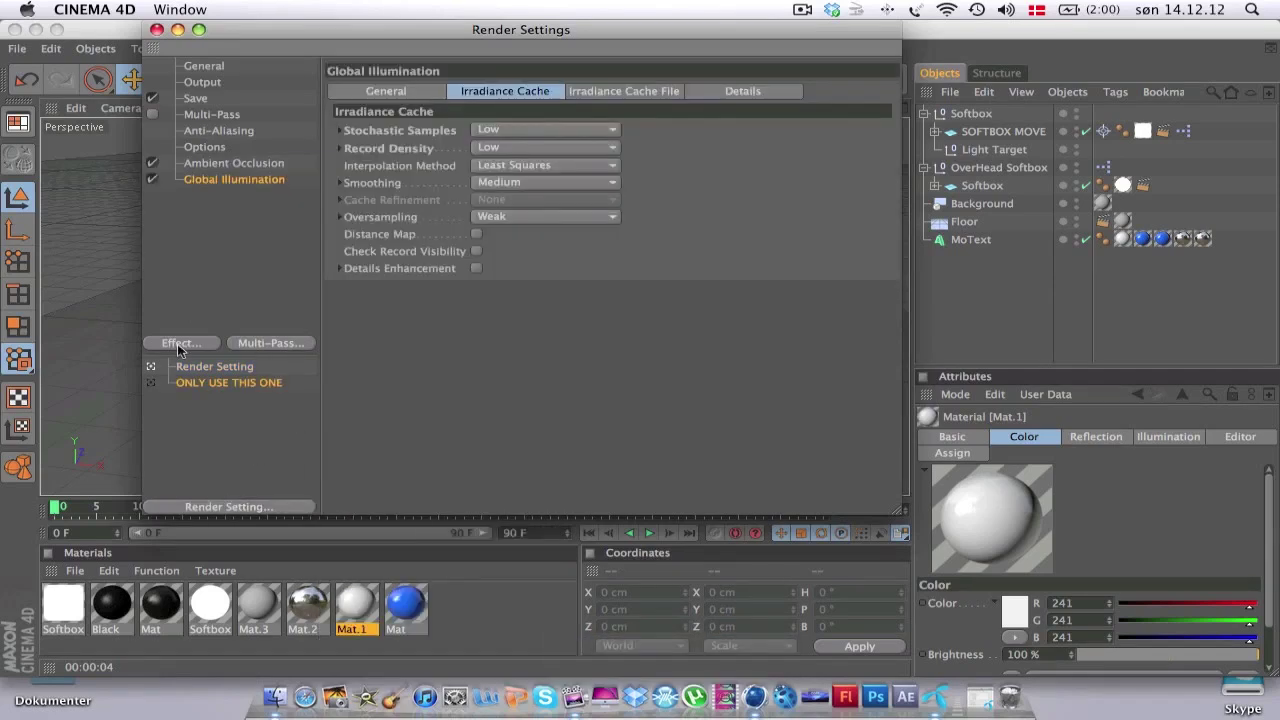
click(202, 165)
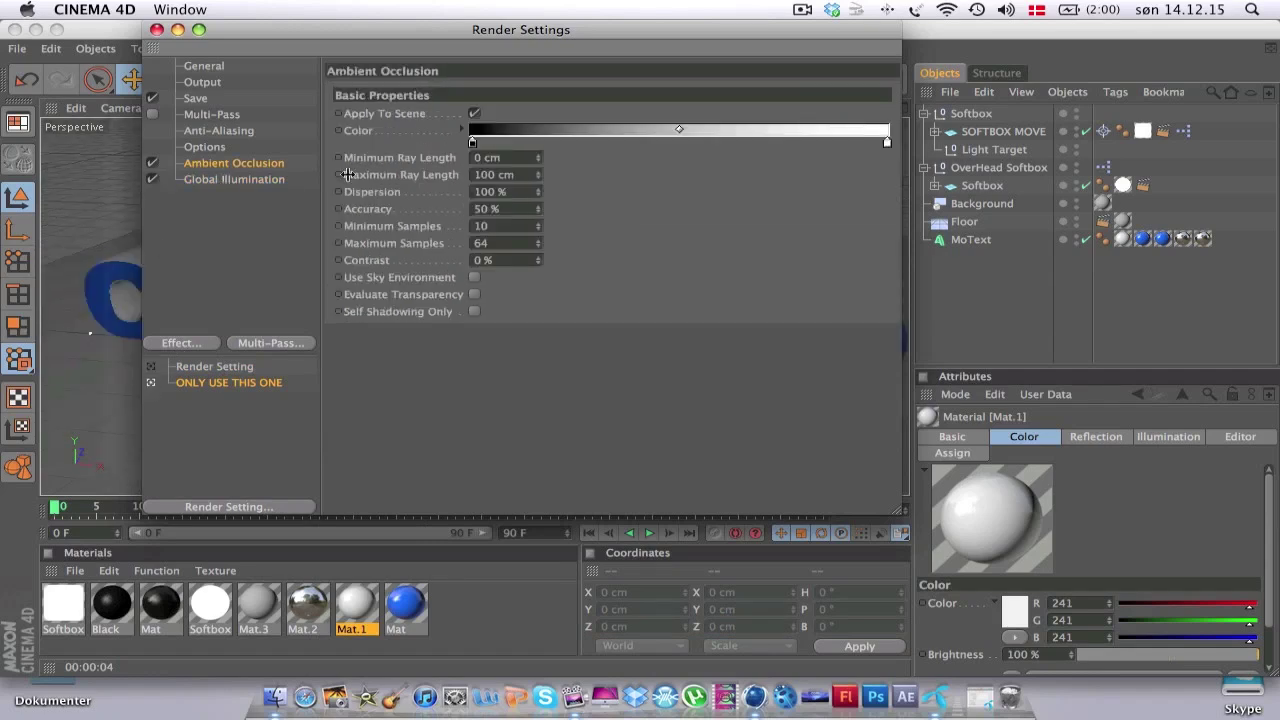
click(229, 180)
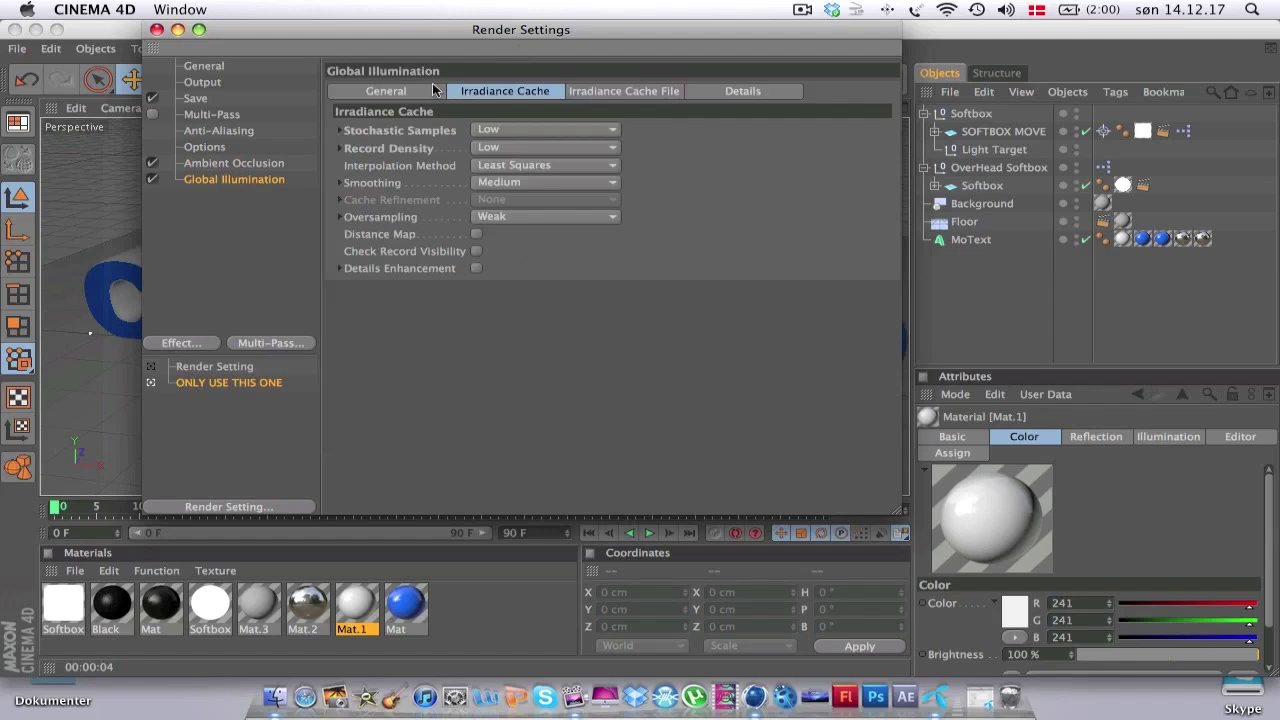
click(395, 91)
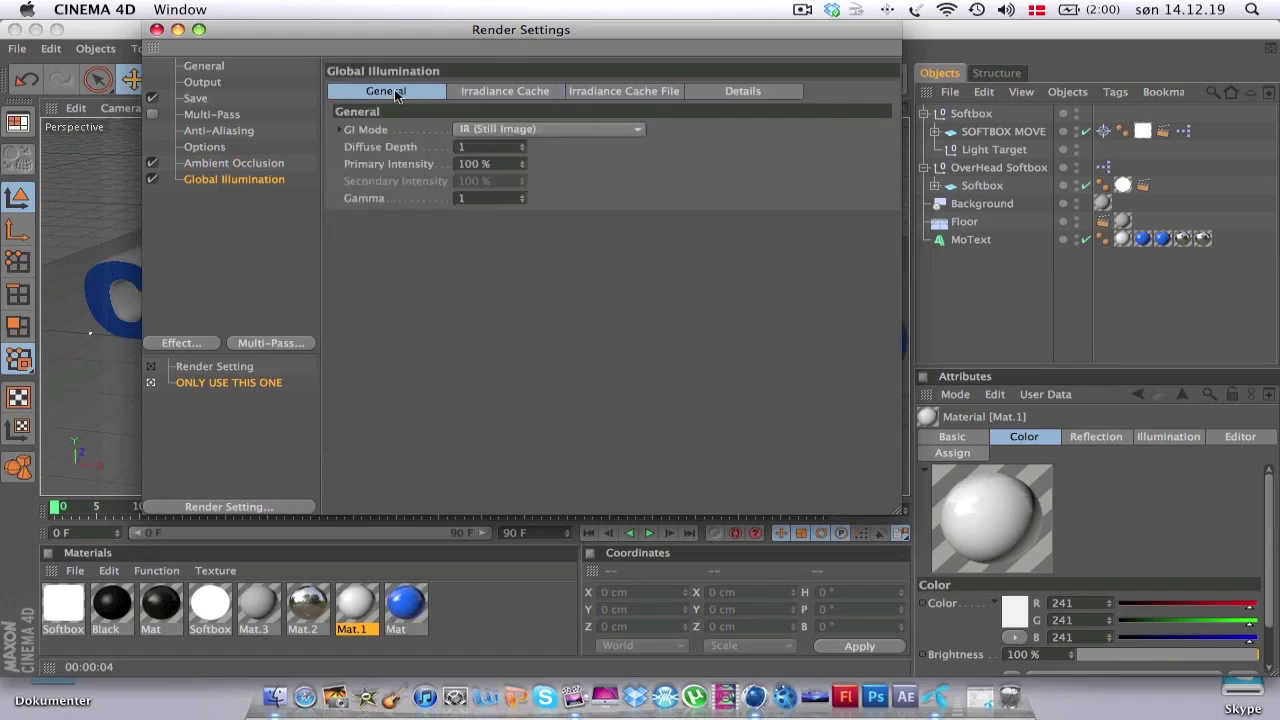
click(481, 91)
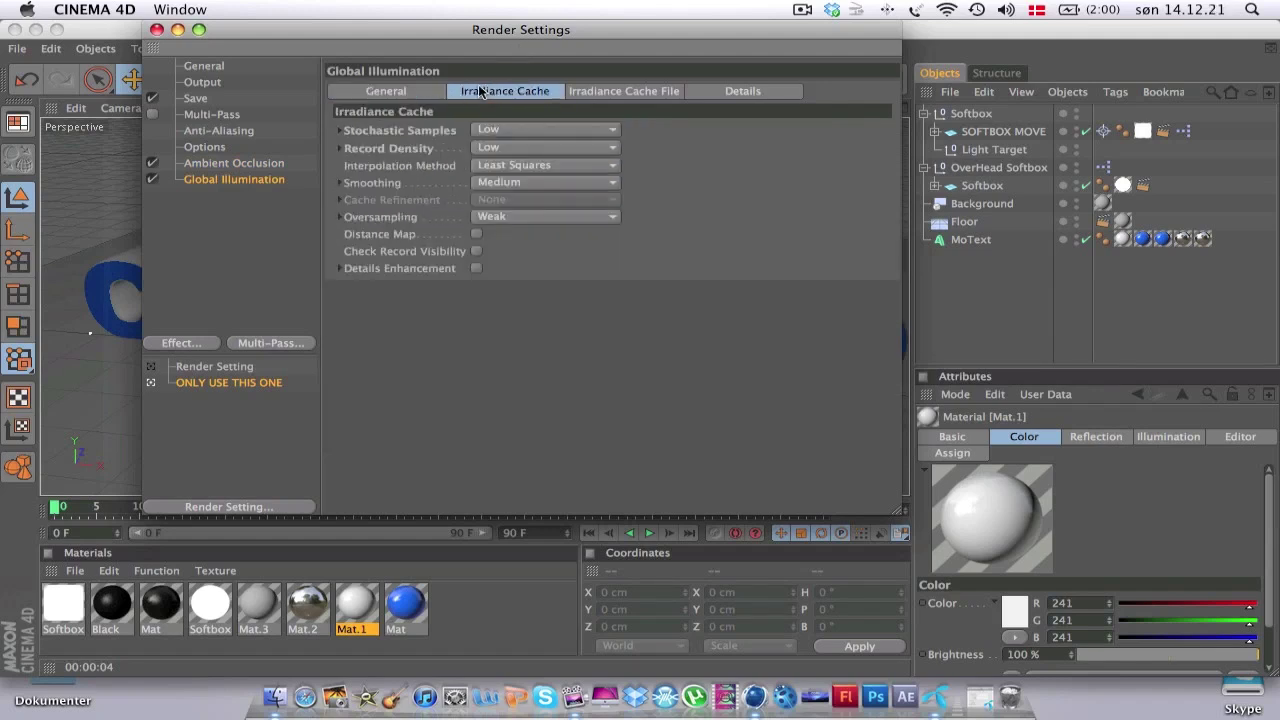
click(156, 30)
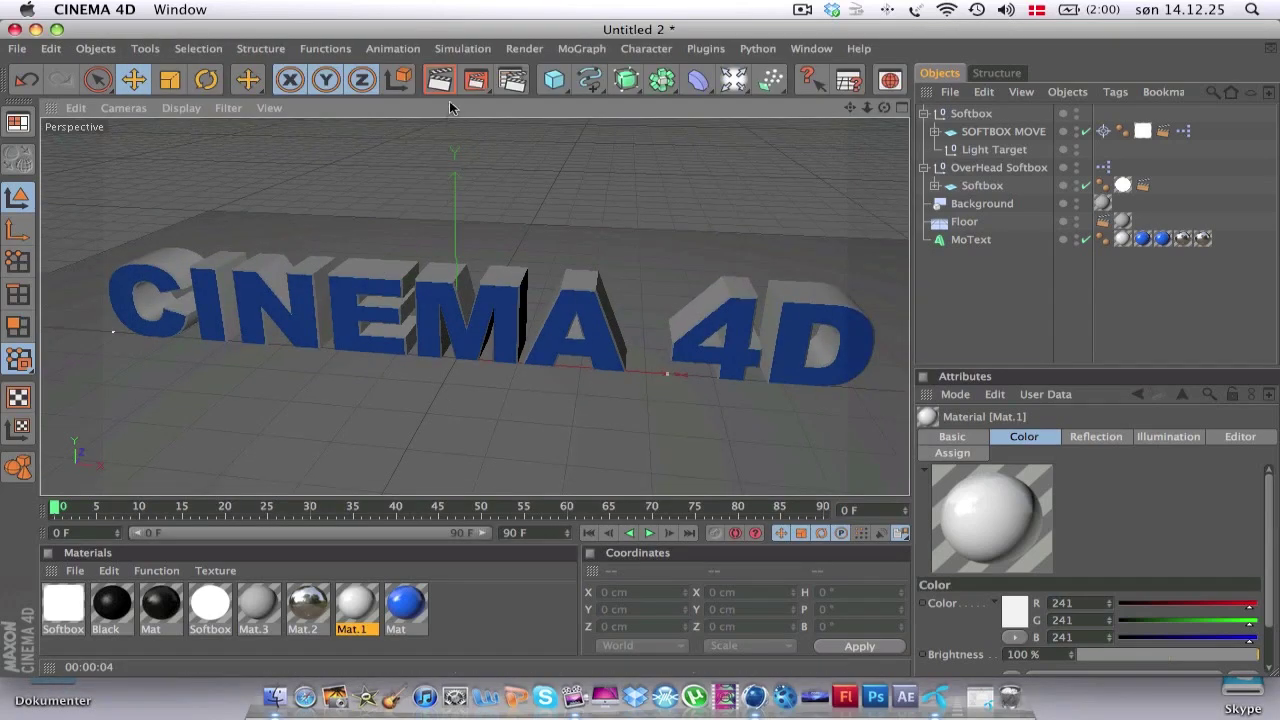
Test-render the view, then set Mat.1's colour back to 216 grey.
click(441, 86)
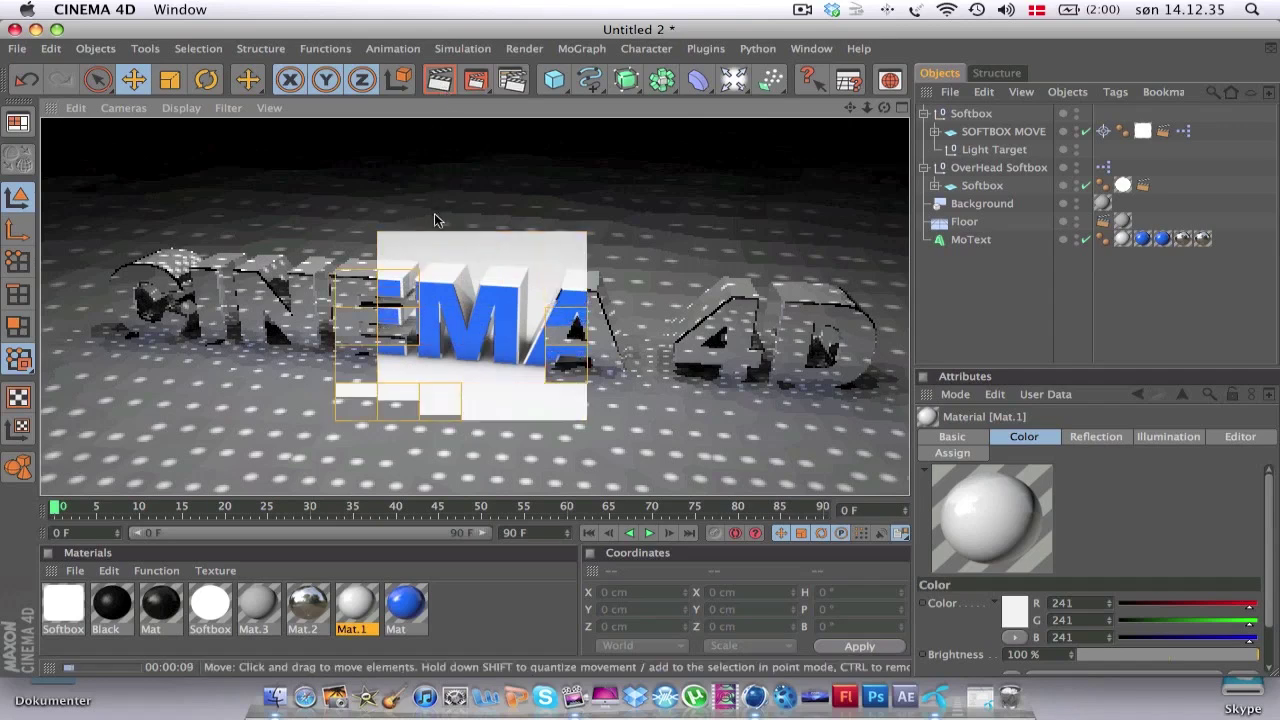
key(Escape)
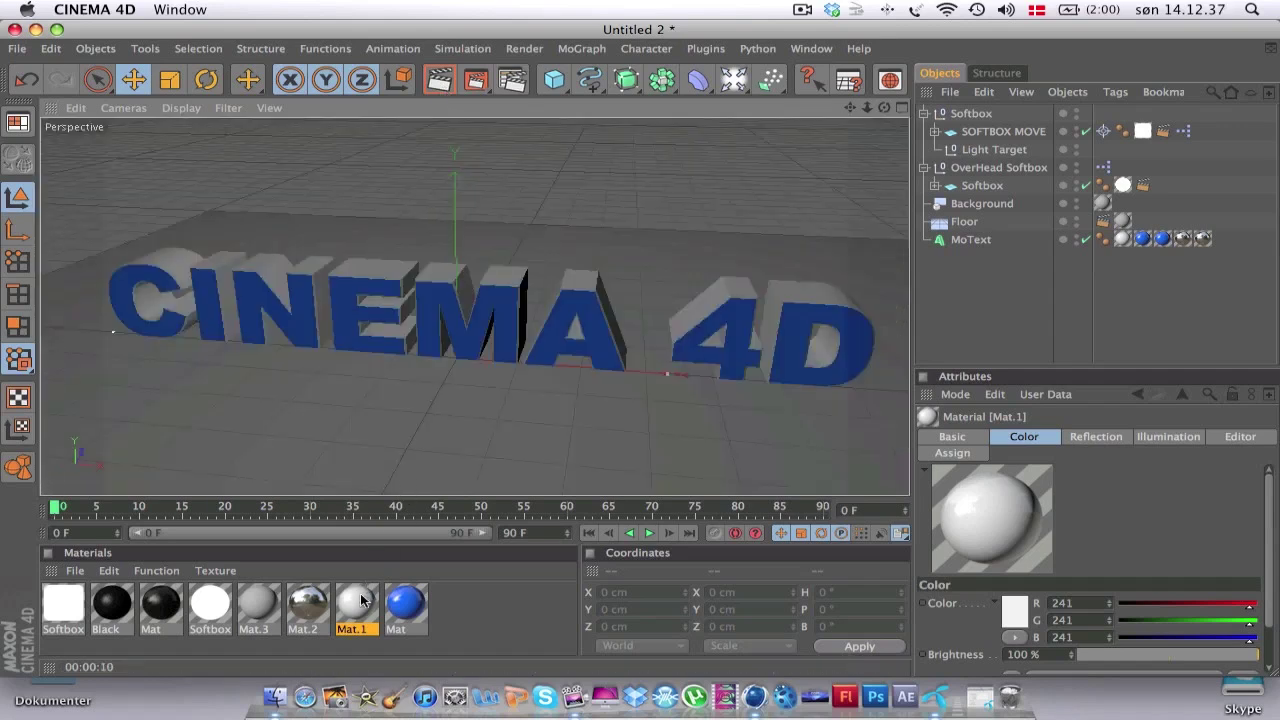
double_click(357, 603)
click(540, 200)
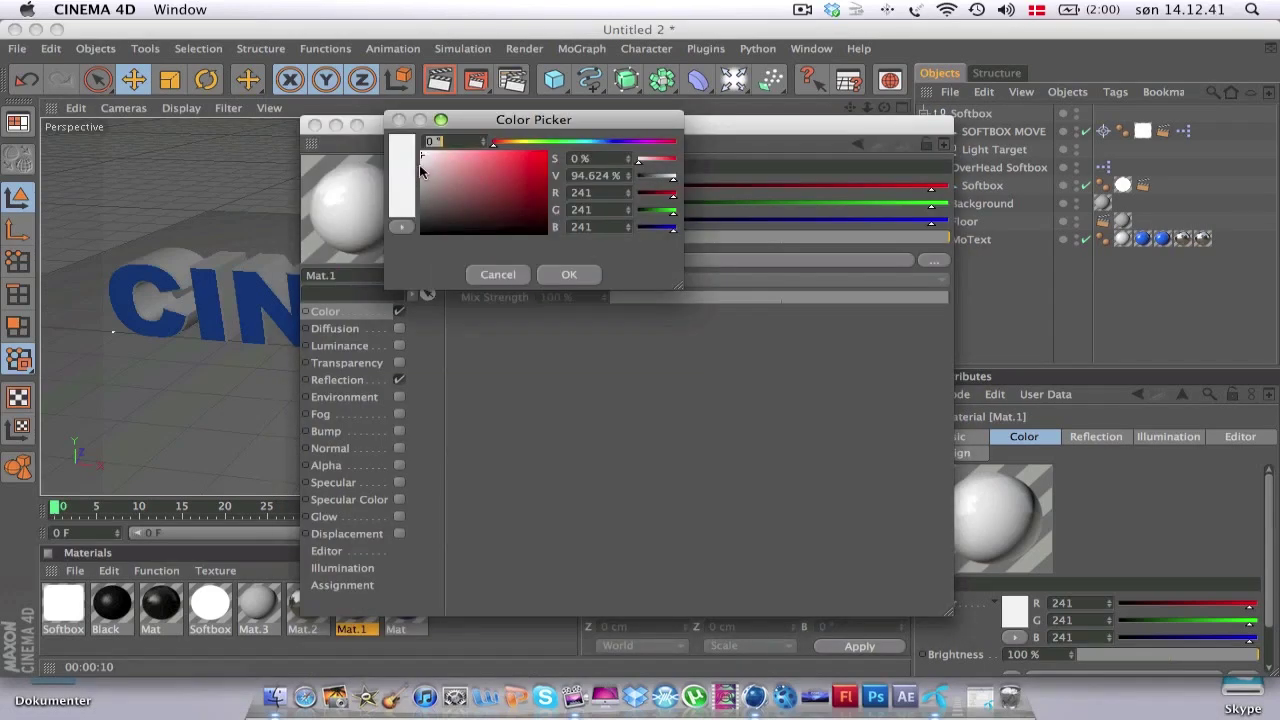
drag(421, 164, 422, 163)
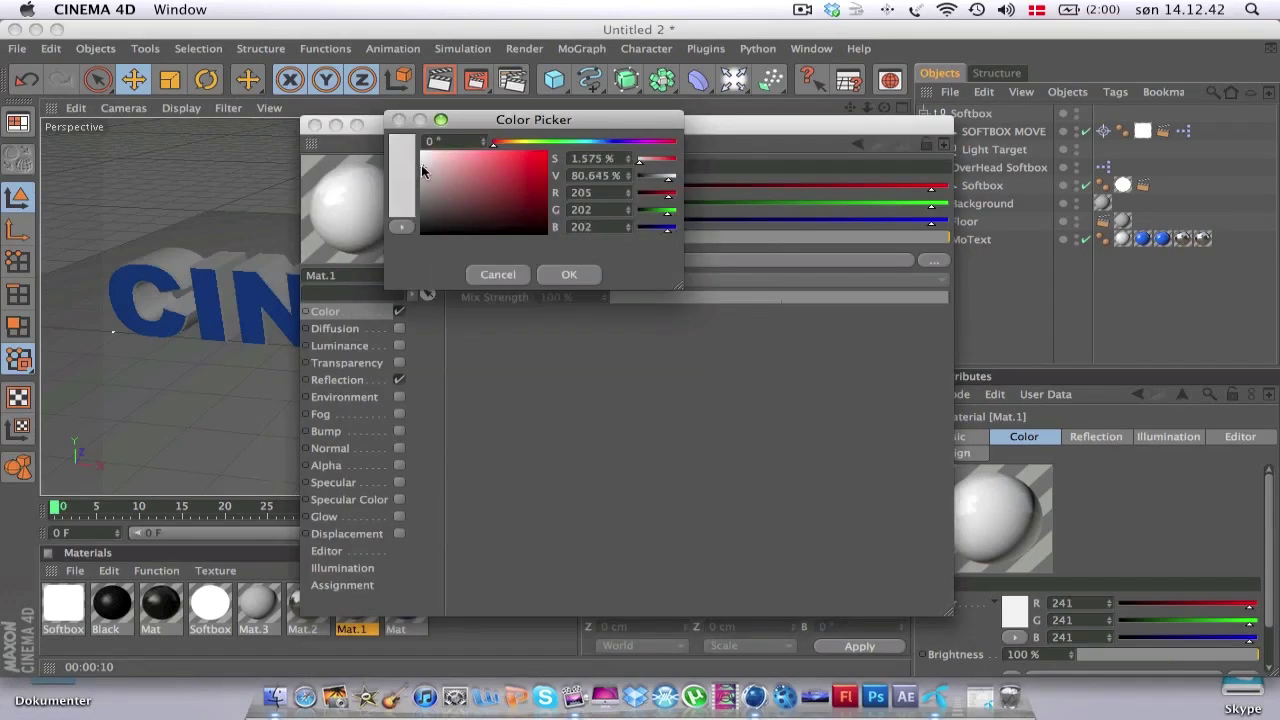
click(541, 278)
click(315, 125)
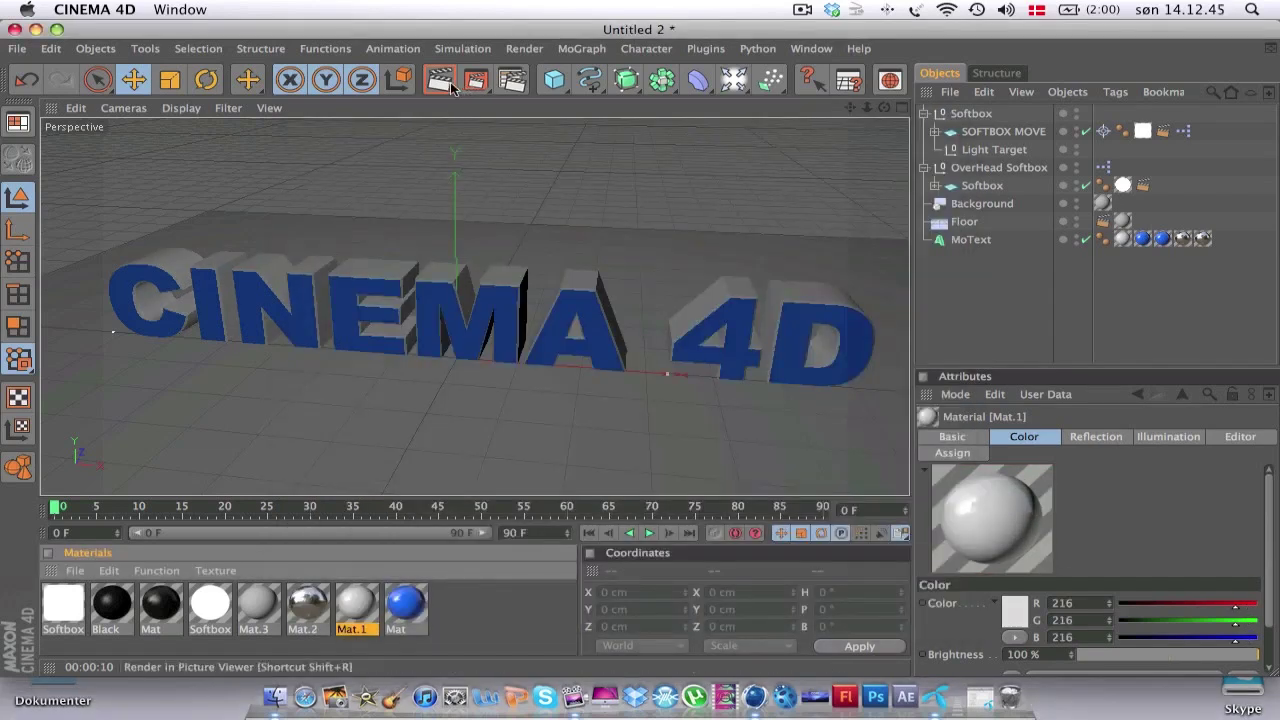
Render the active view with softbox lighting, global illumination and Mat.1 at 216 grey.
click(447, 86)
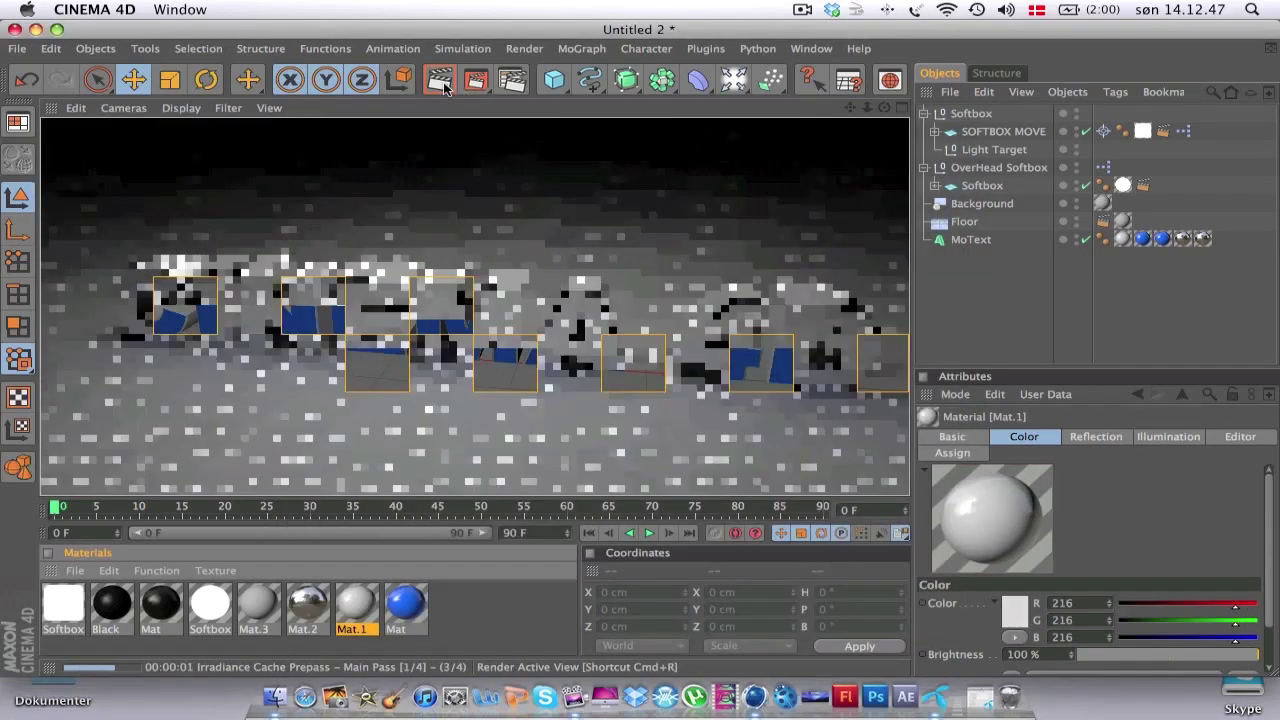